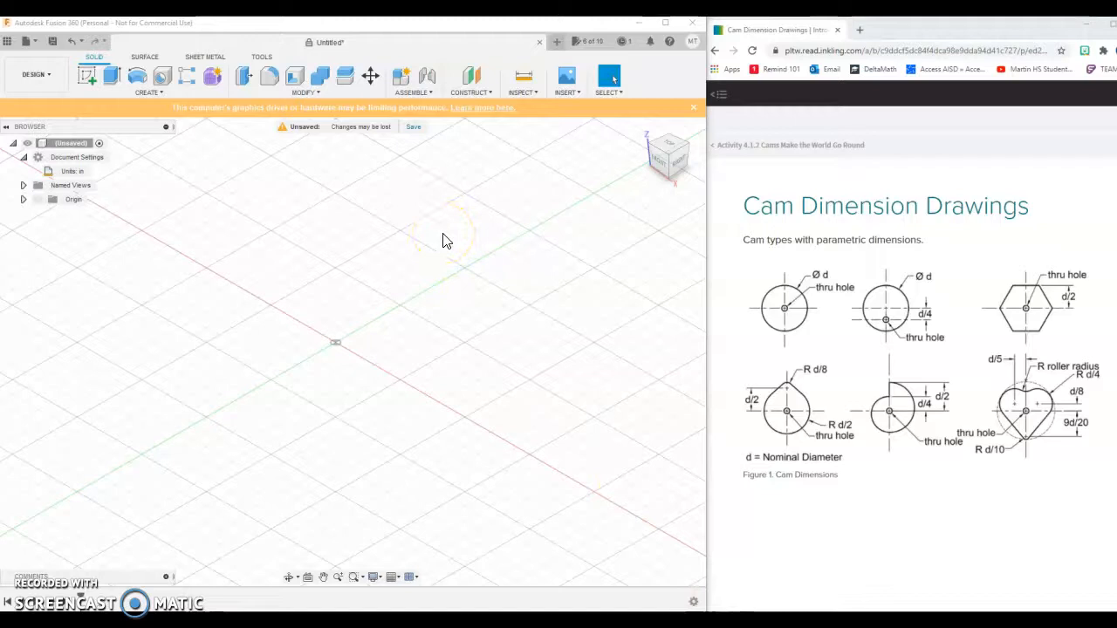
- Dismiss the graphics driver warning and open the design's parameters for editing
left_click(692, 107)
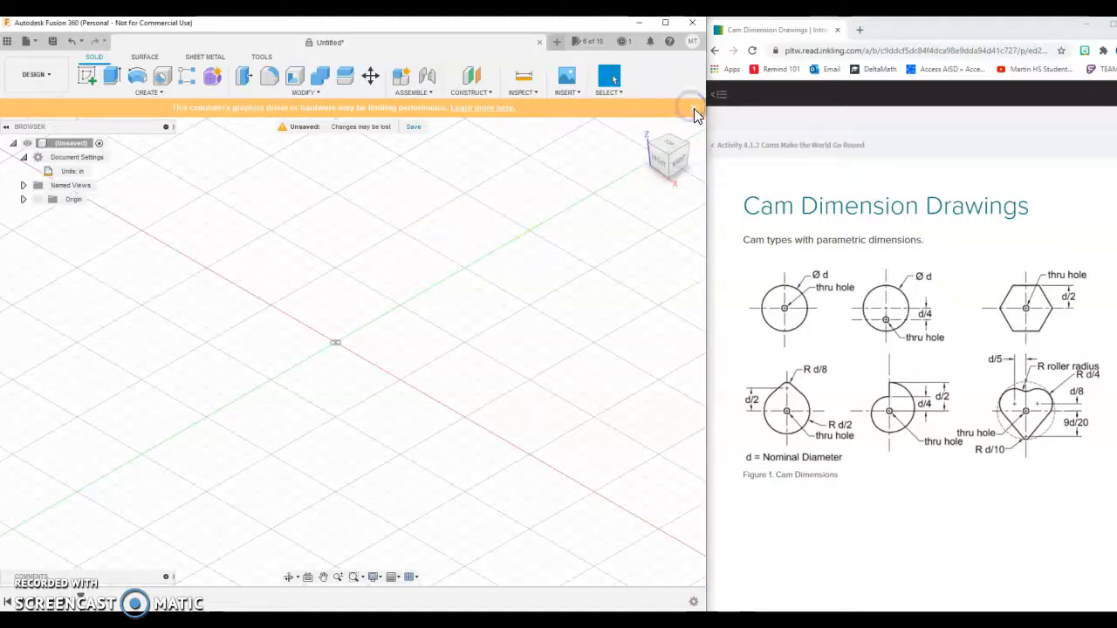
left_click(512, 220)
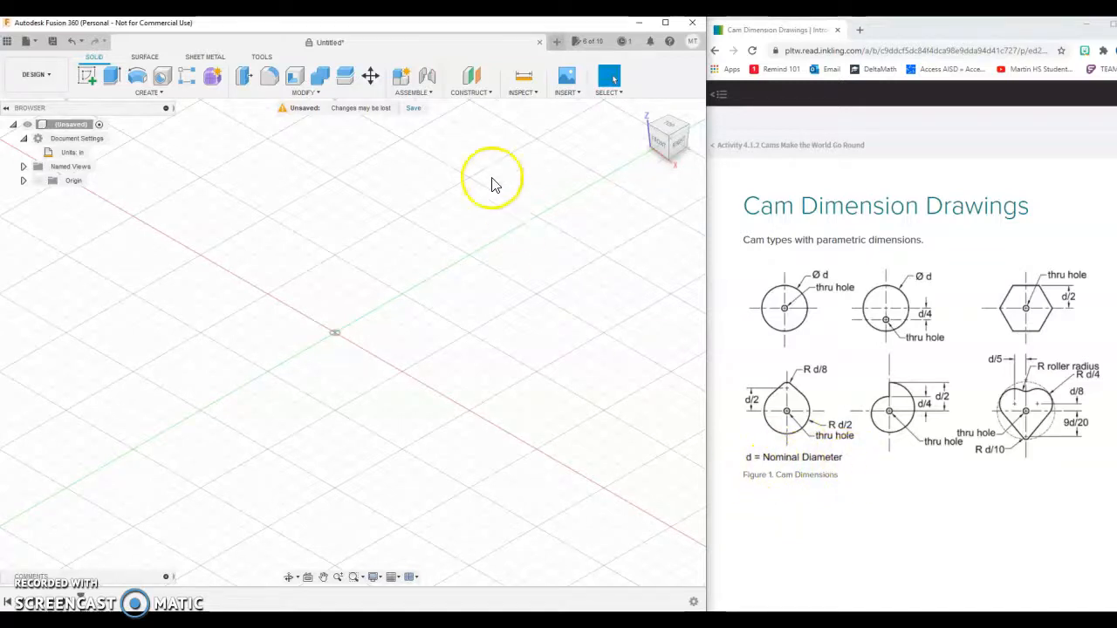
left_click(314, 93)
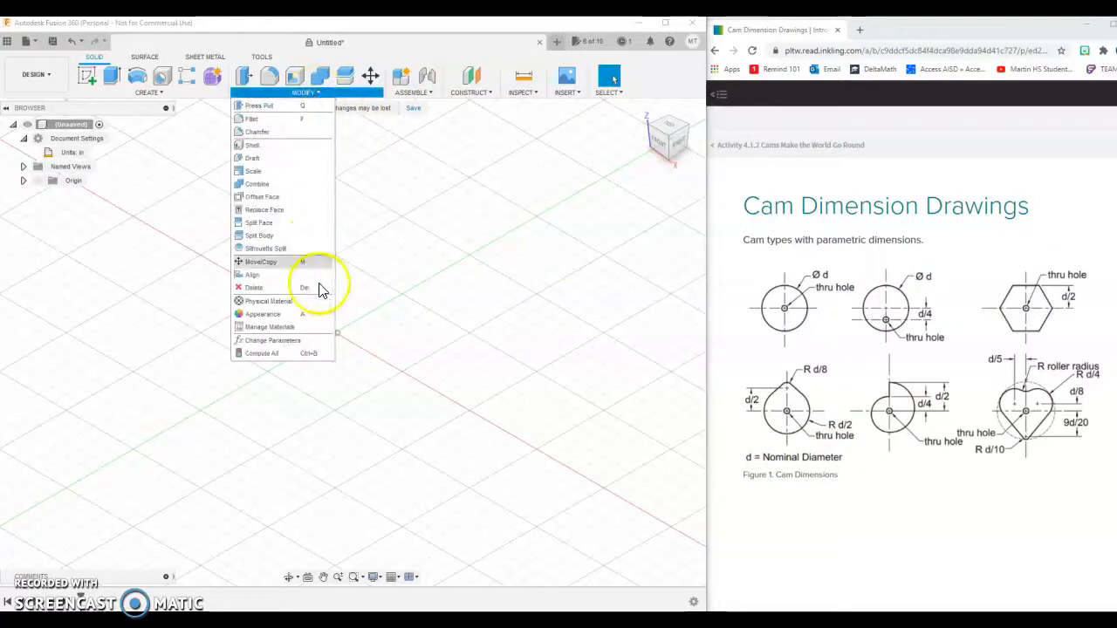
left_click(313, 341)
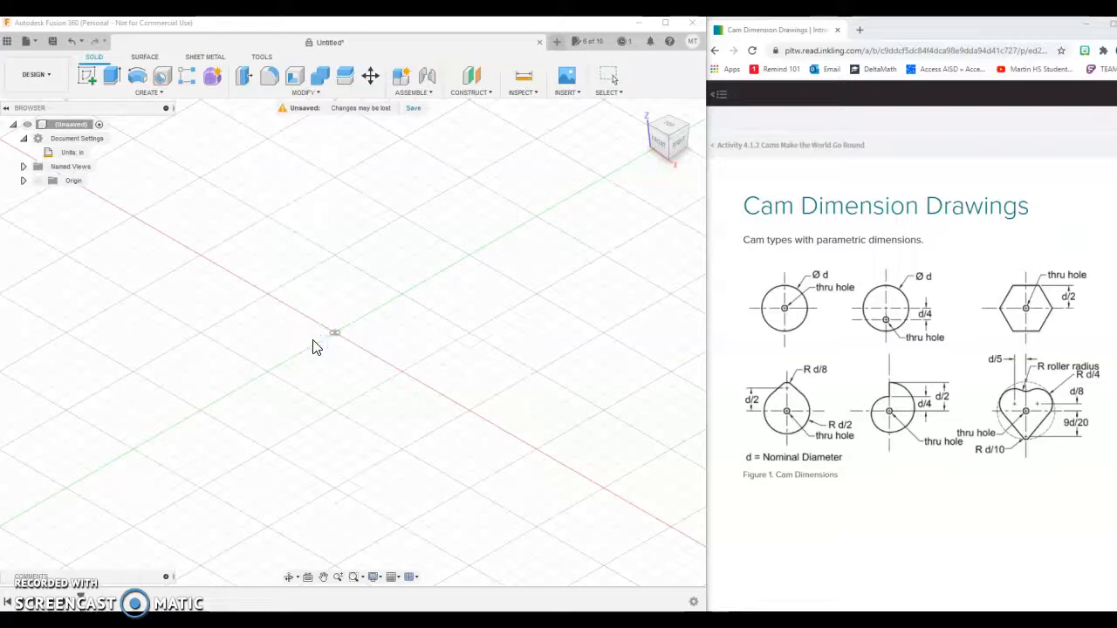
left_click_drag(0, 139, 355, 127)
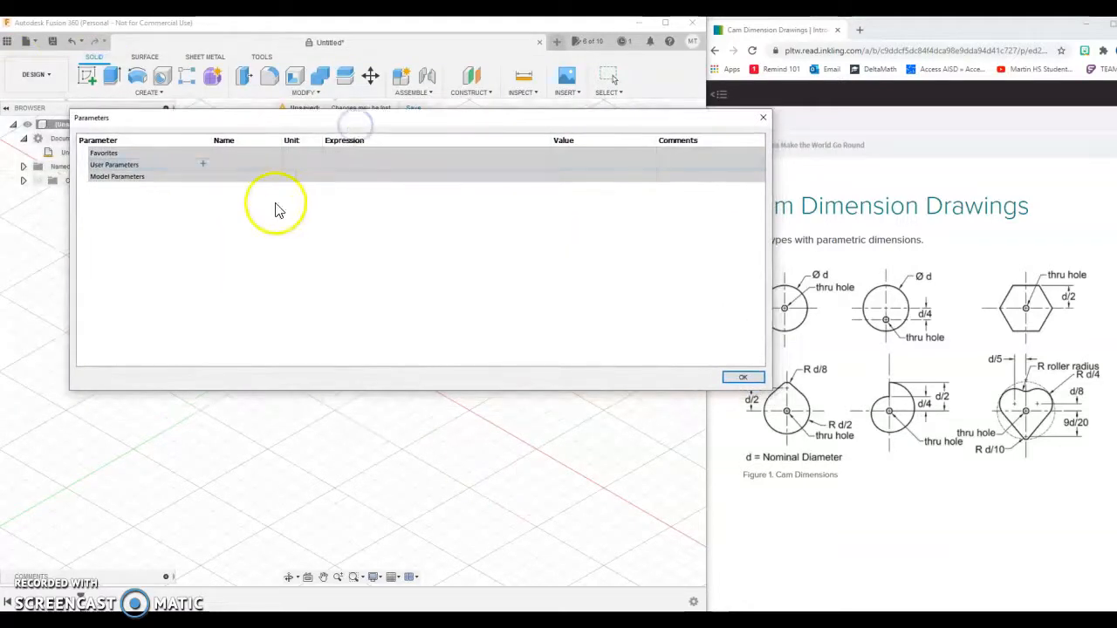
- Add a user parameter named dia with unit in, expression 2 and the comment "Nomial Diameter"
left_click(204, 164)
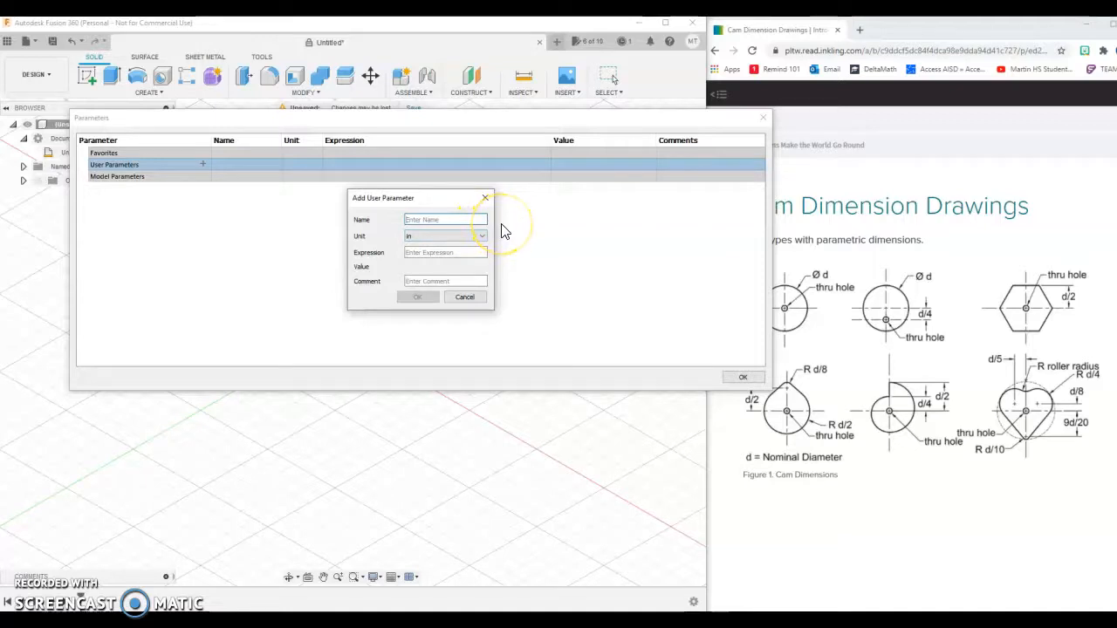
type("dia")
left_click(445, 252)
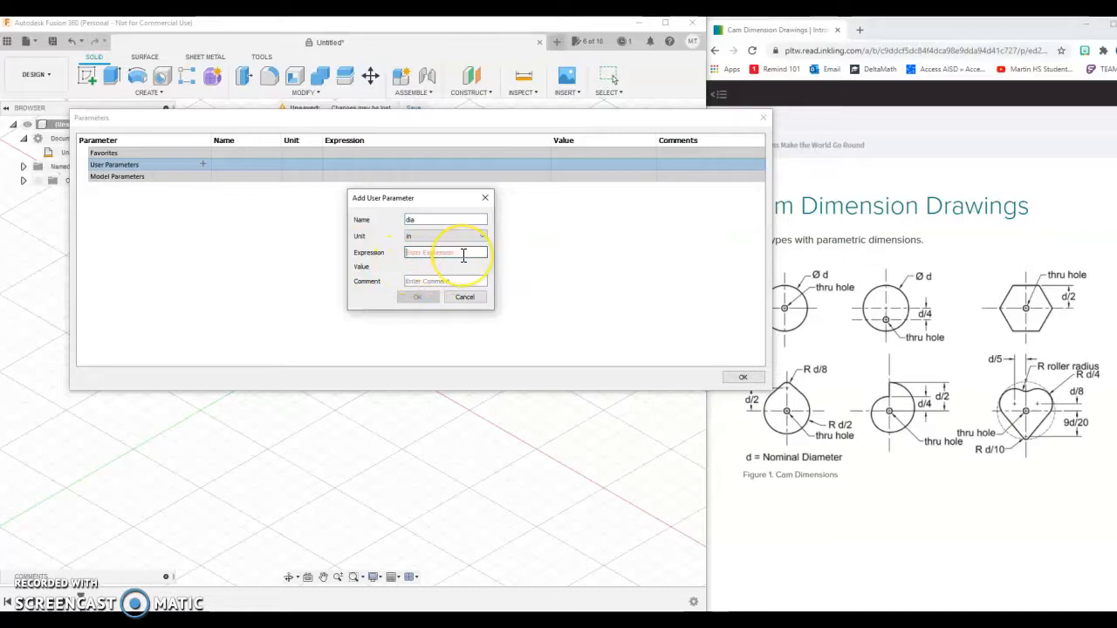
type("2")
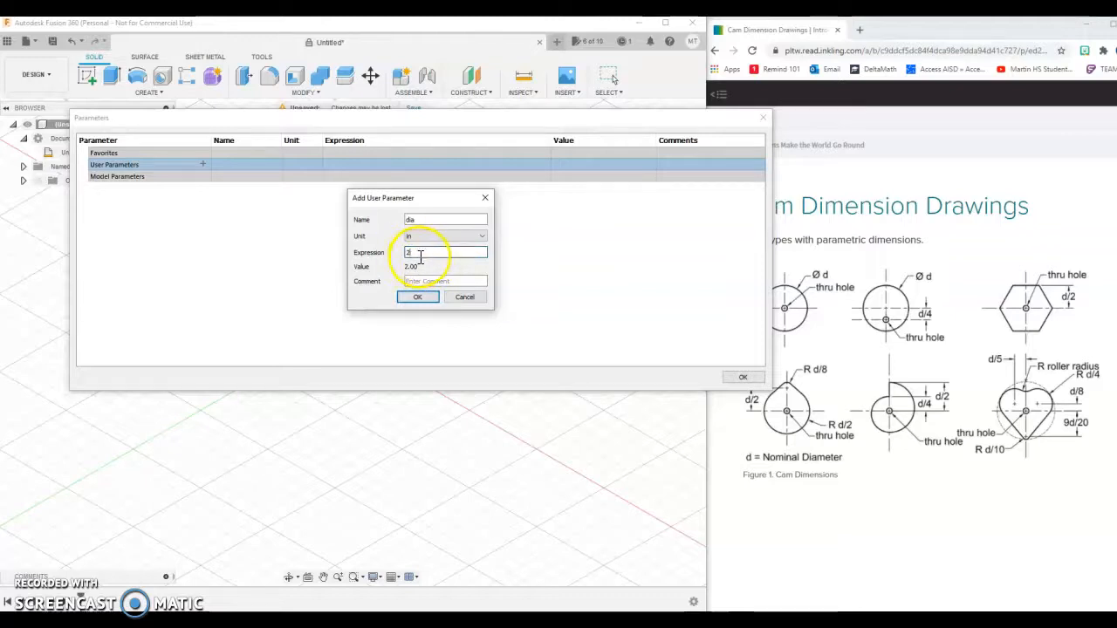
left_click(436, 281)
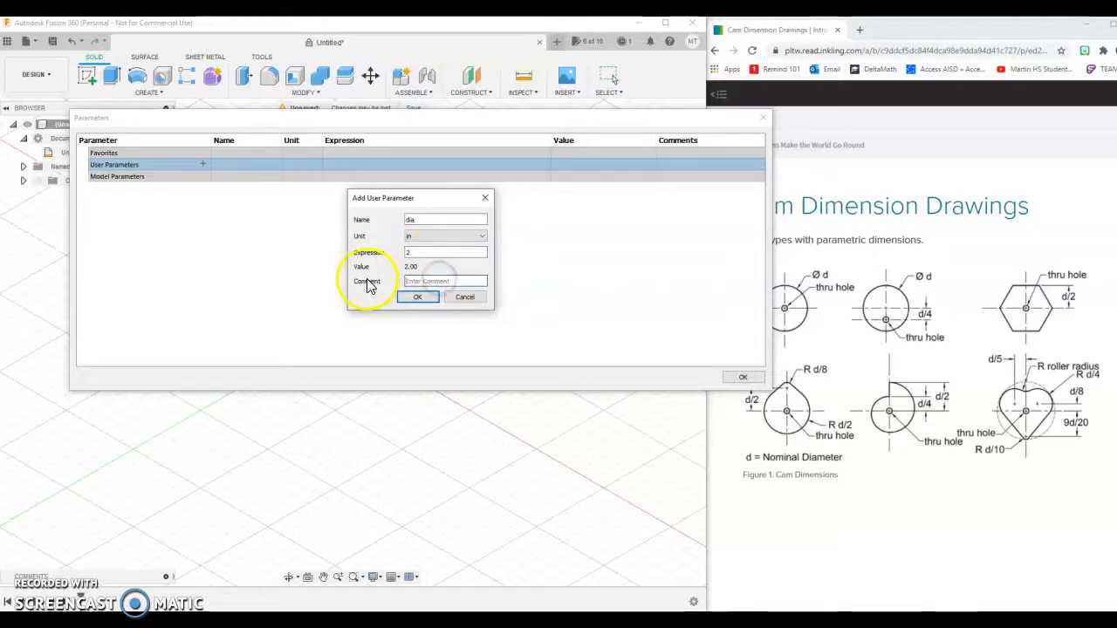
type("Nominal Diameter")
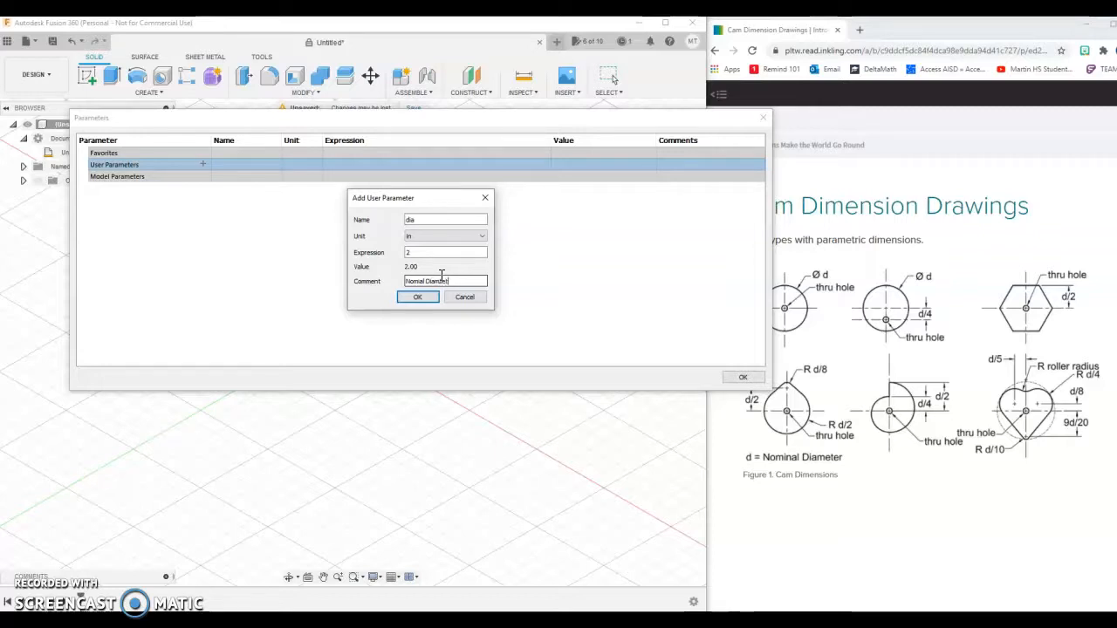
key("BackSpace")
key("BackSpace")
left_click(417, 297)
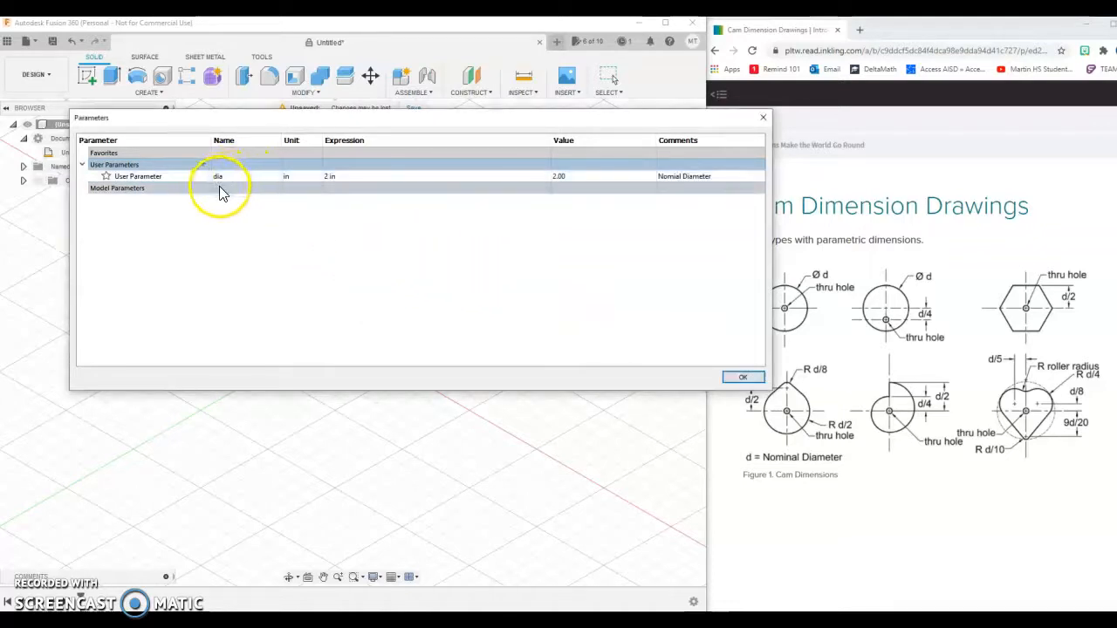
- Add a user parameter named h with unit in, expression .26 and the comment "Axle Hole"
left_click(202, 164)
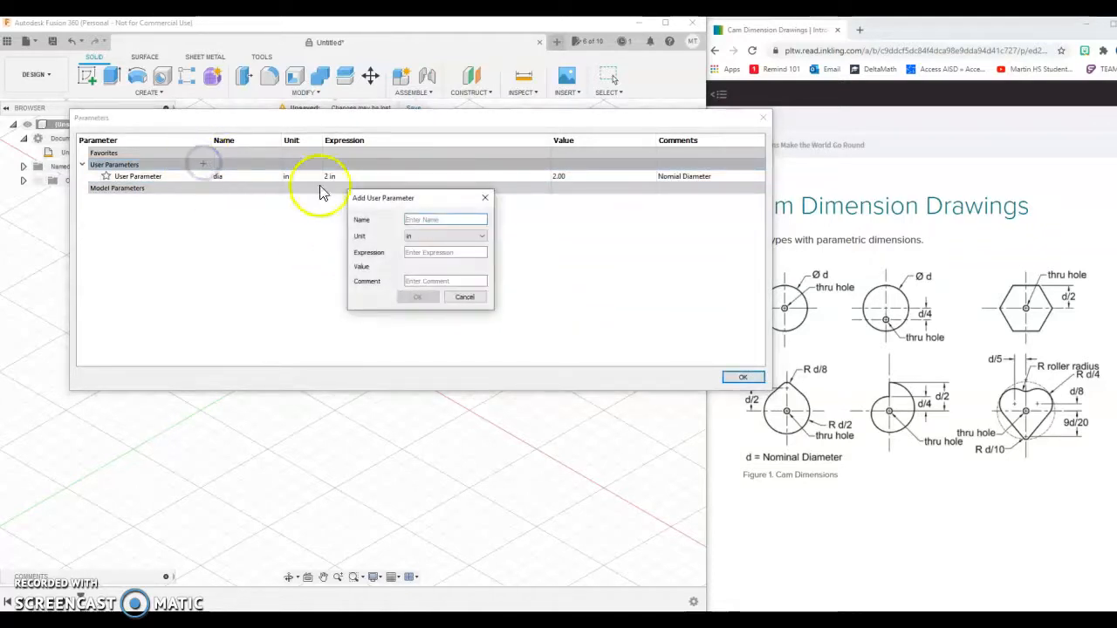
type("h")
left_click(469, 255)
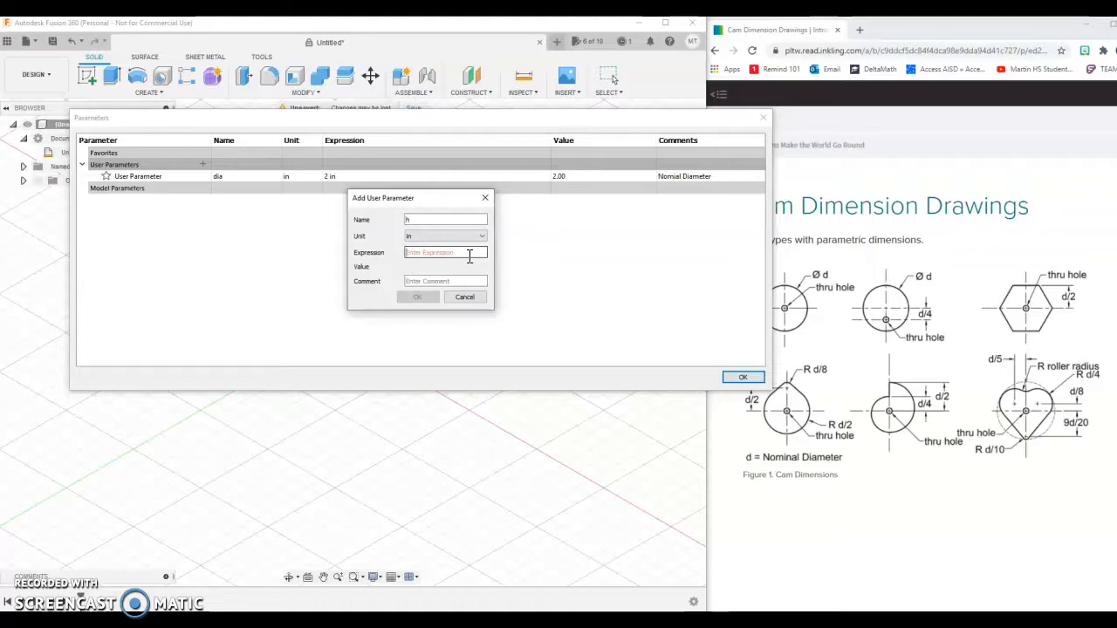
type(".25")
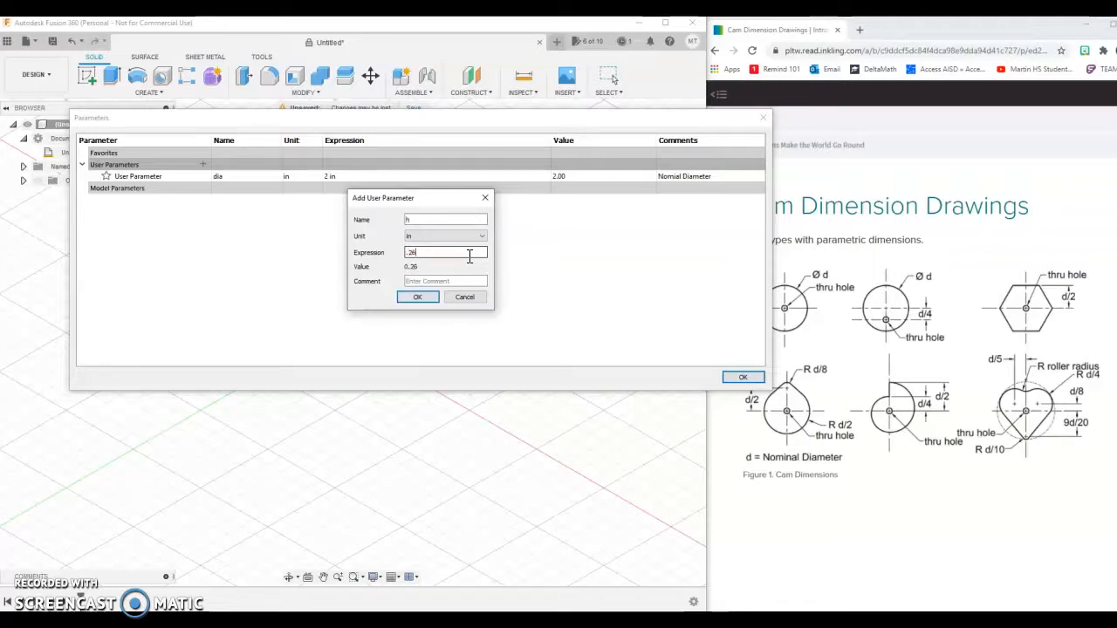
left_click(469, 276)
type("Axle Hole")
key("Return")
- Add a user parameter named t with unit in, expression dia/8 and the comment "Thickness", and accept the parameters
left_click(367, 259)
left_click(209, 163)
left_click(202, 164)
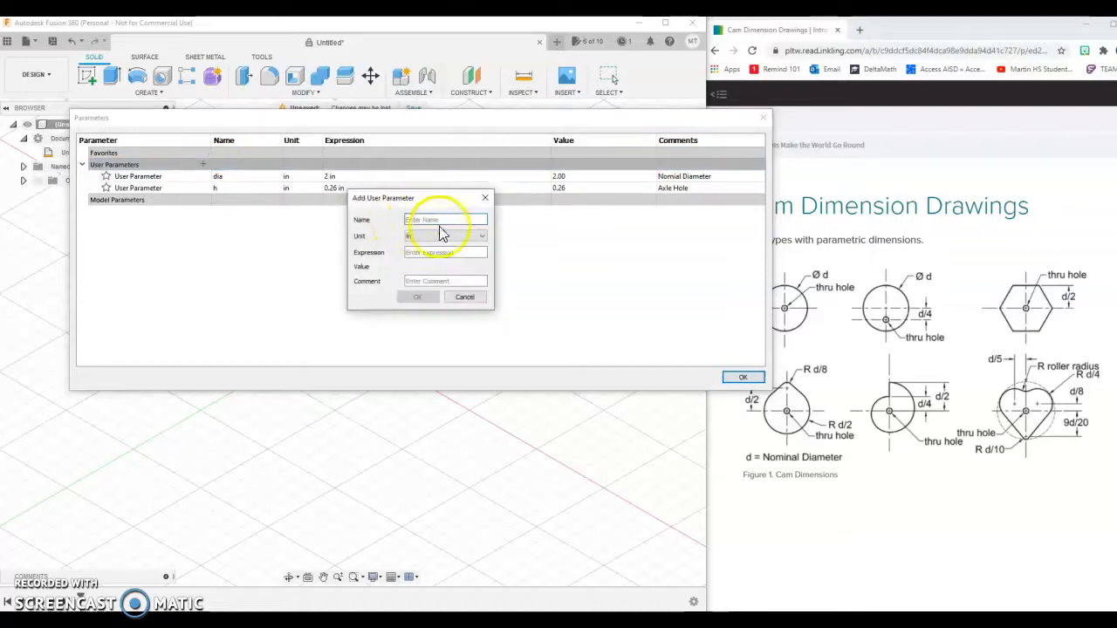
left_click(444, 221)
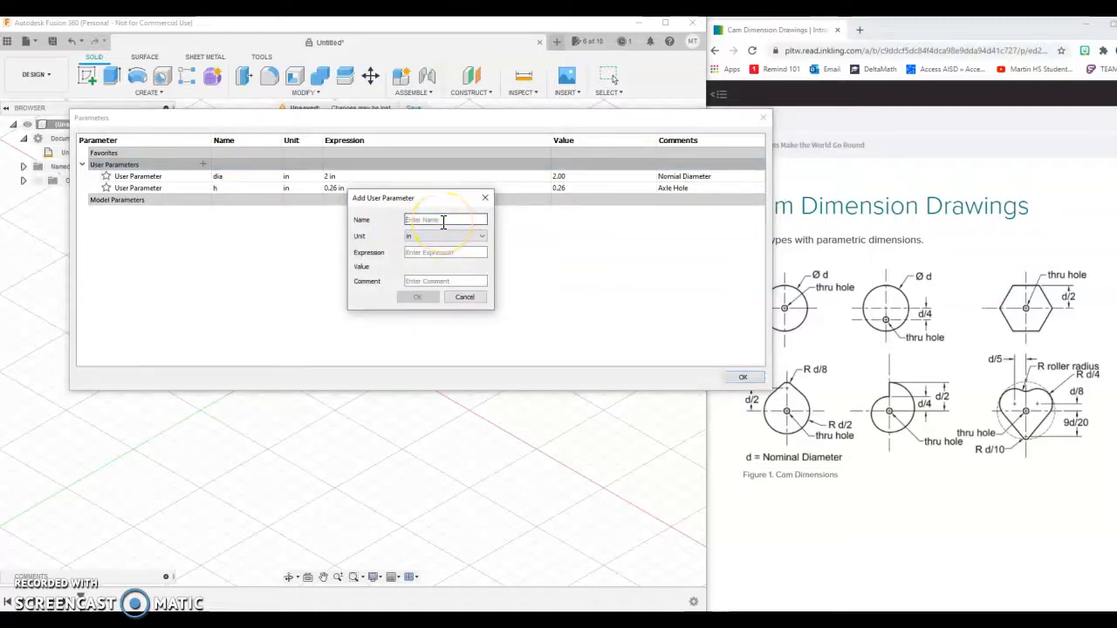
type("t")
left_click(445, 250)
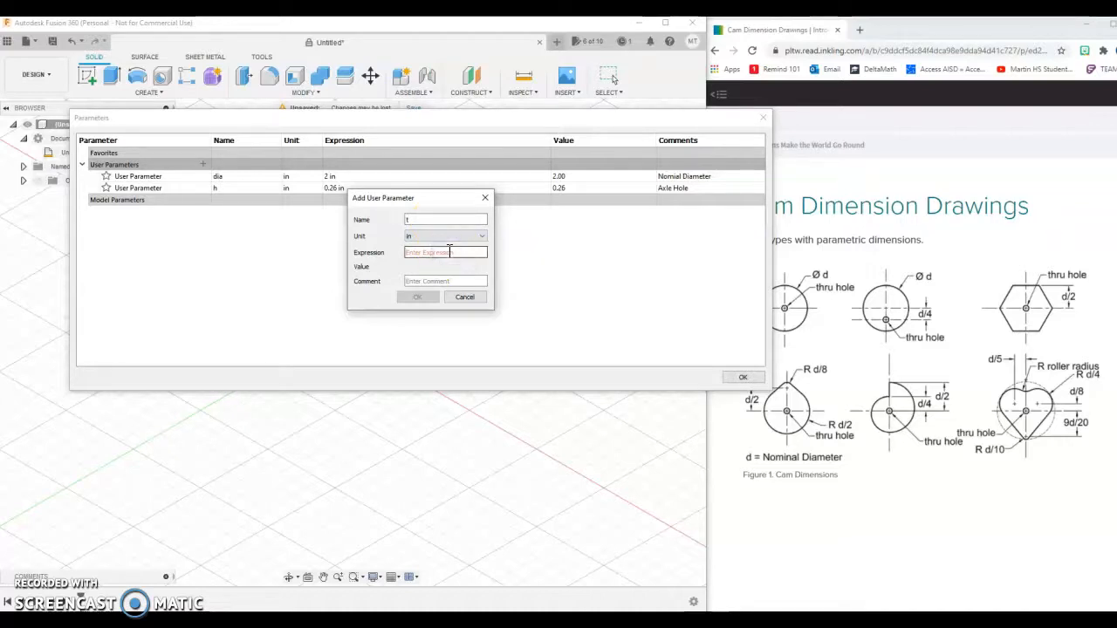
type("dia/8")
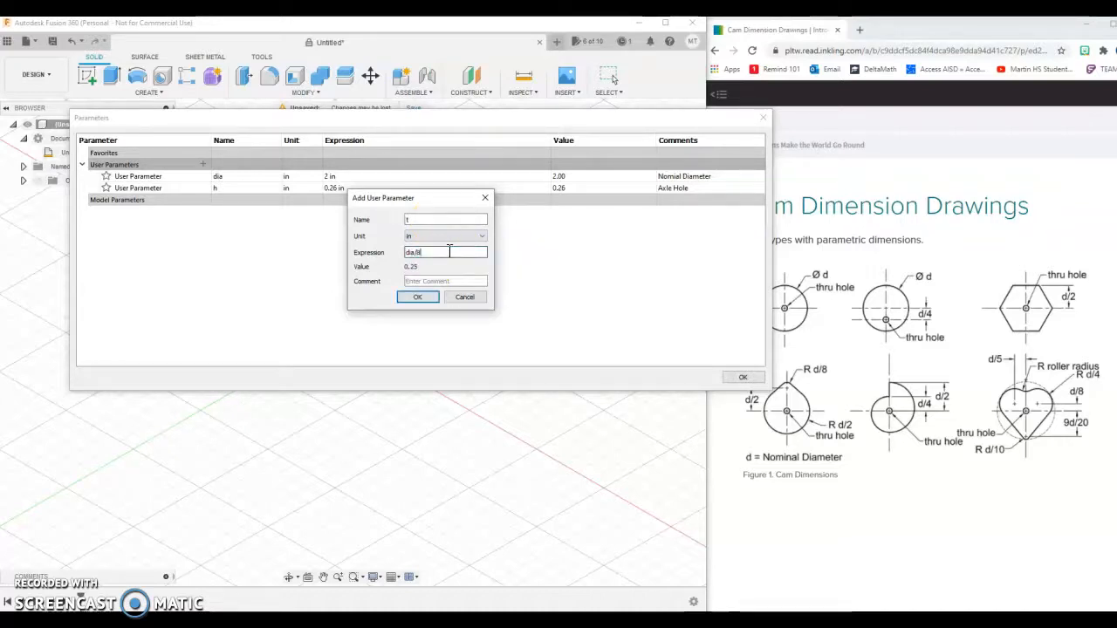
left_click(453, 277)
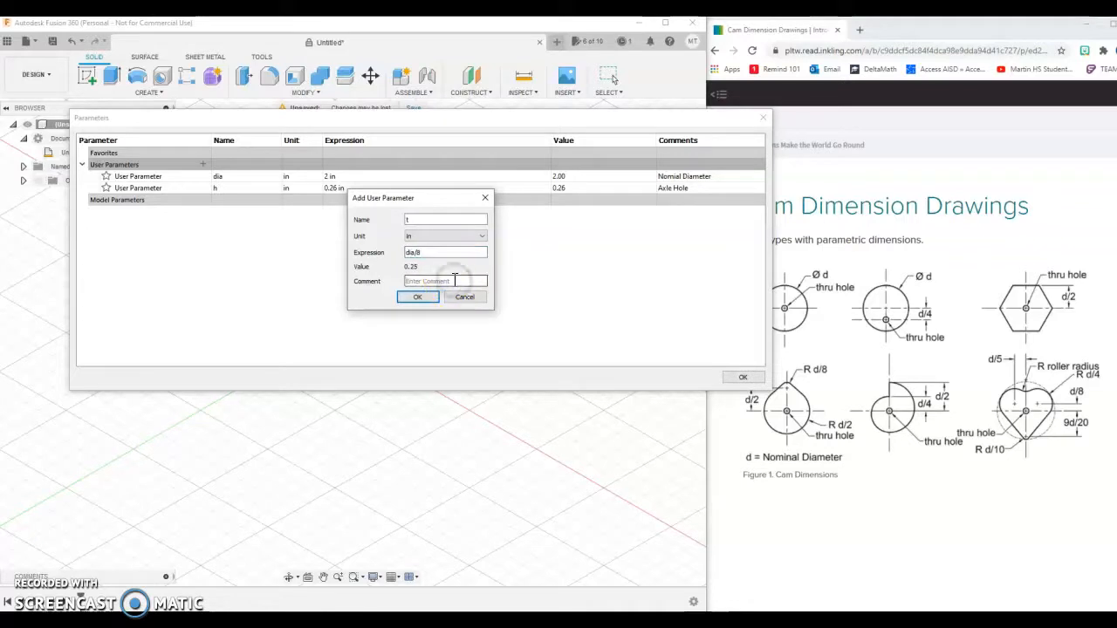
type("Thickness")
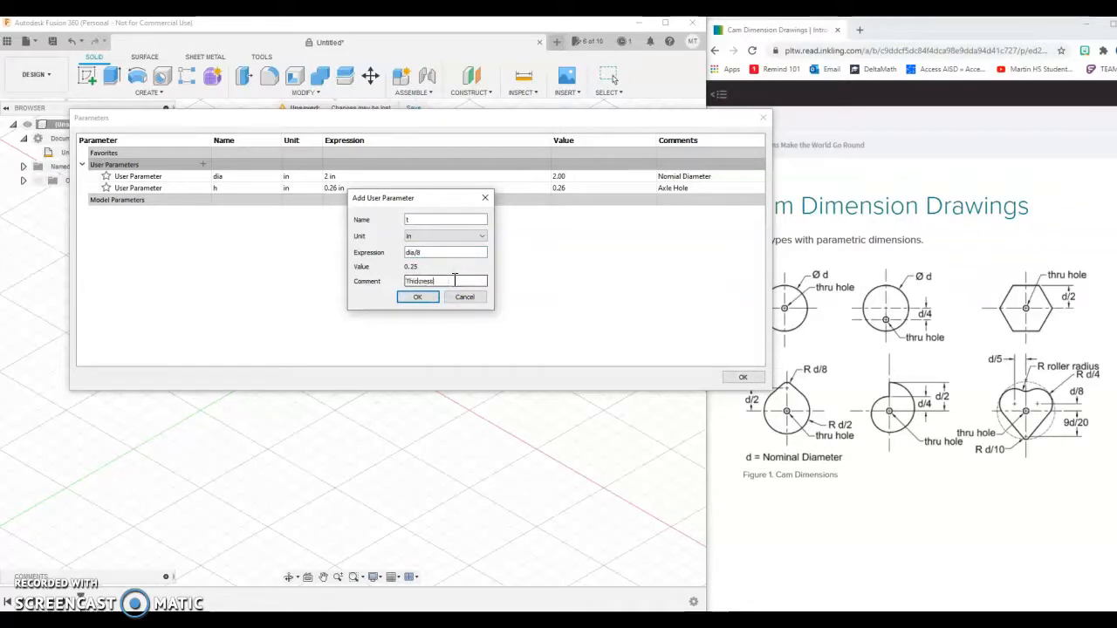
key("Return")
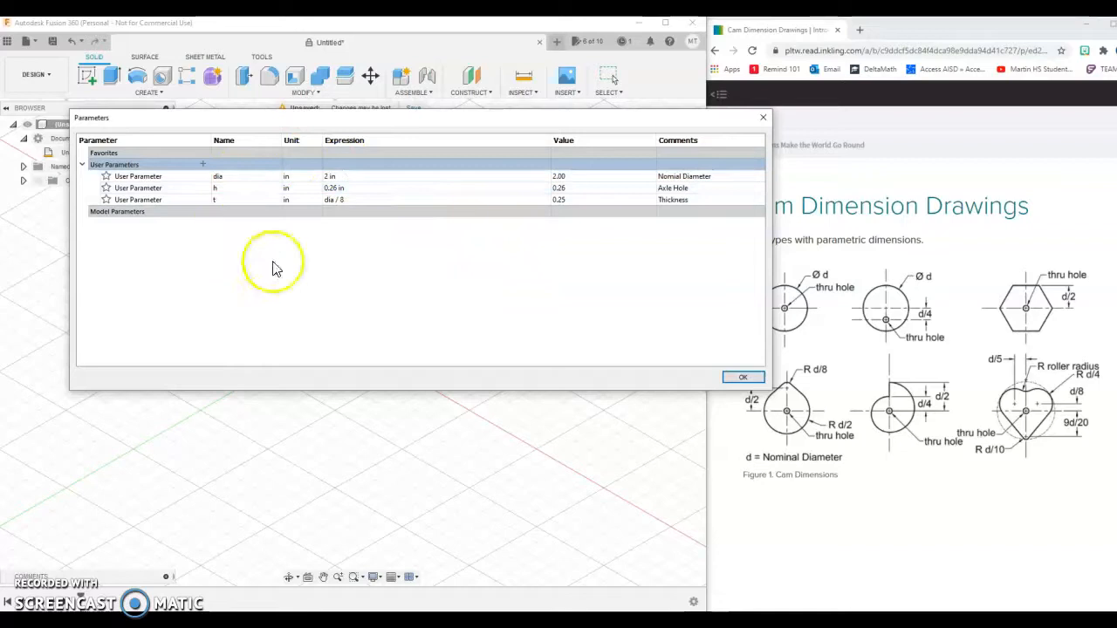
left_click(743, 378)
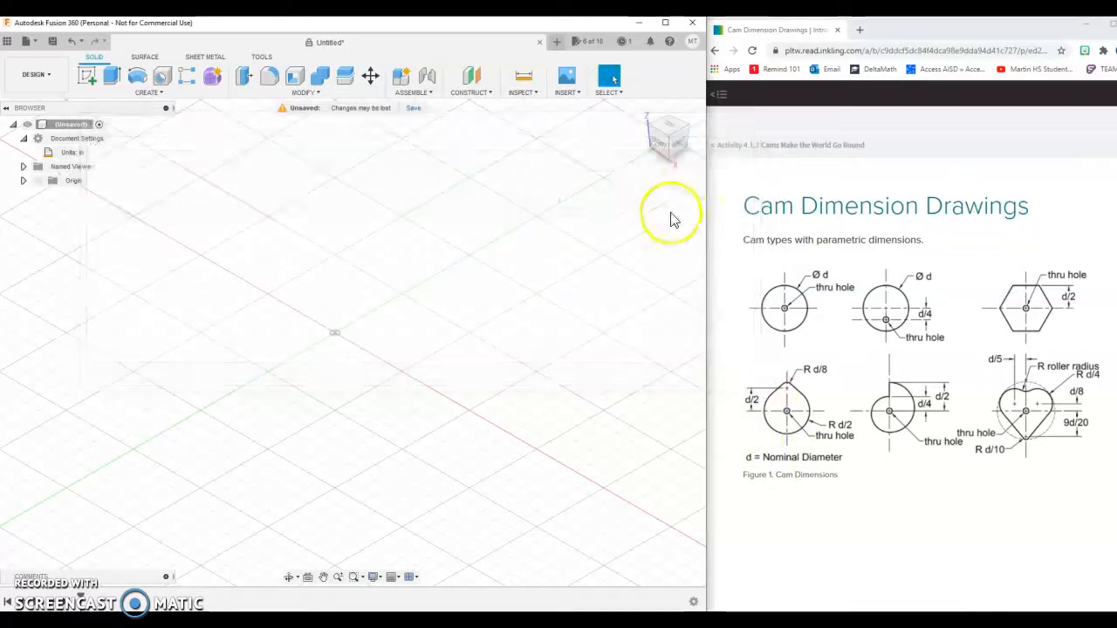
- Switch to the front view and start a new sketch on the front plane
left_click(660, 142)
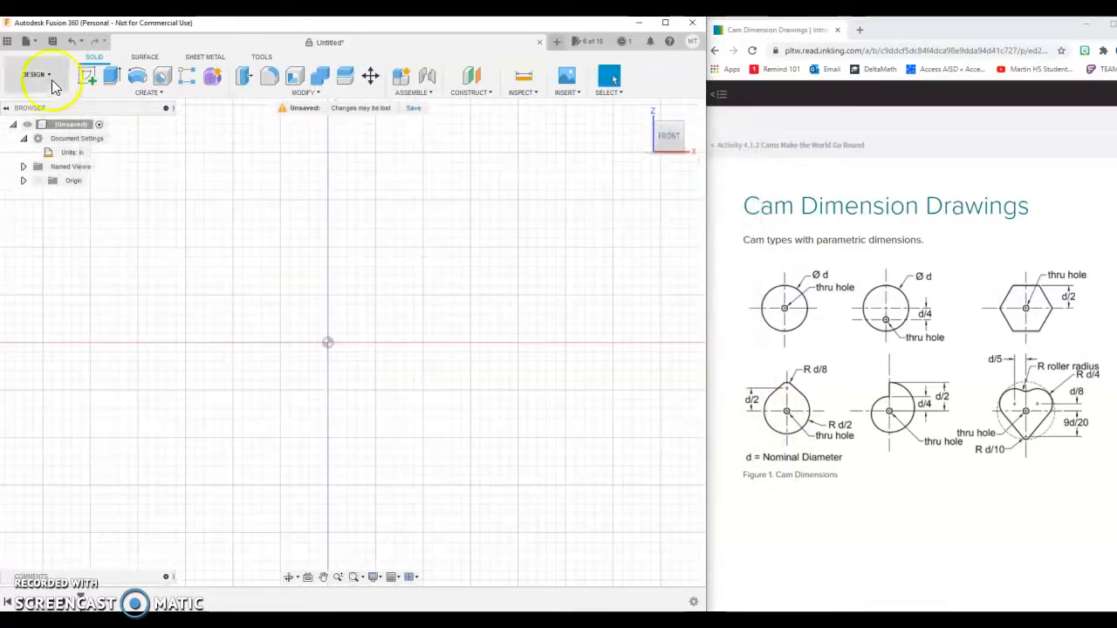
left_click(86, 76)
left_click(367, 309)
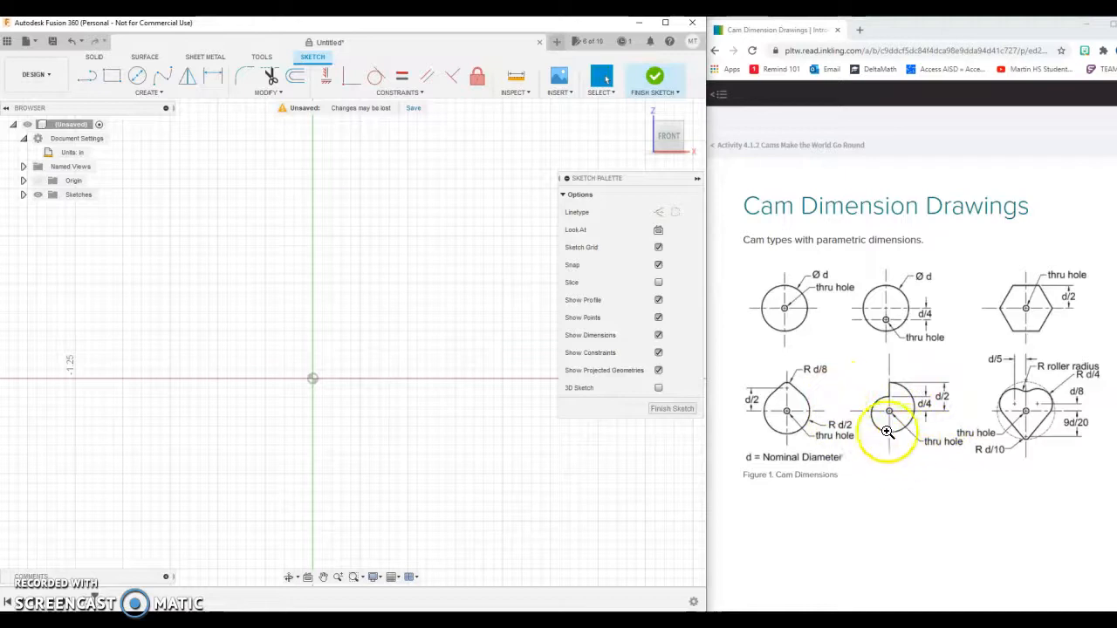
- Sketch a center-diameter circle at the origin with its diameter set to dia
left_click(138, 79)
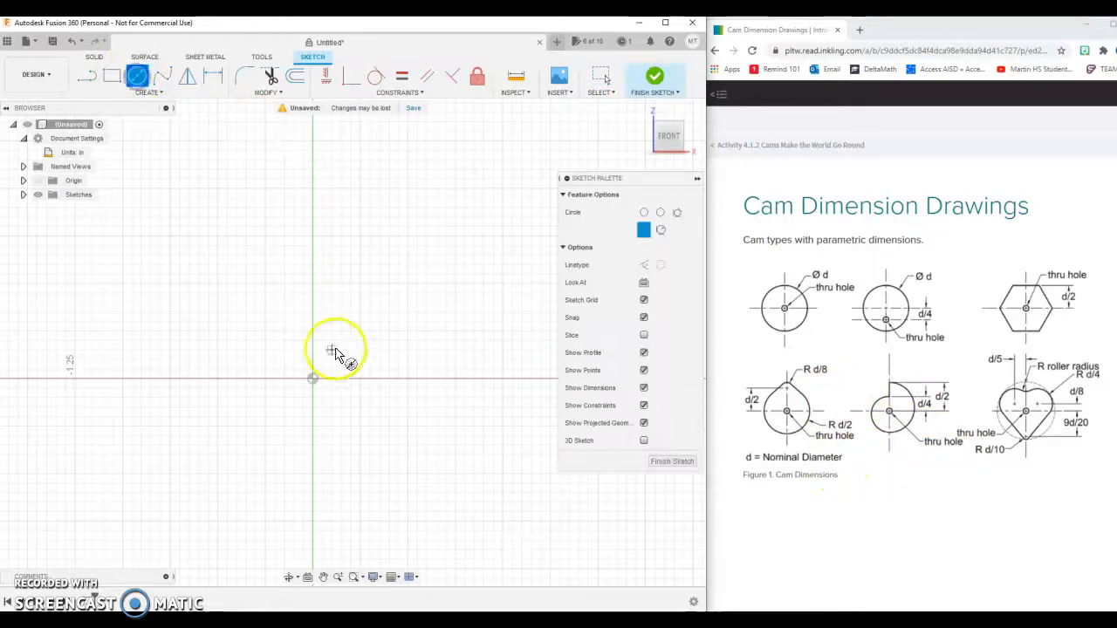
left_click(314, 378)
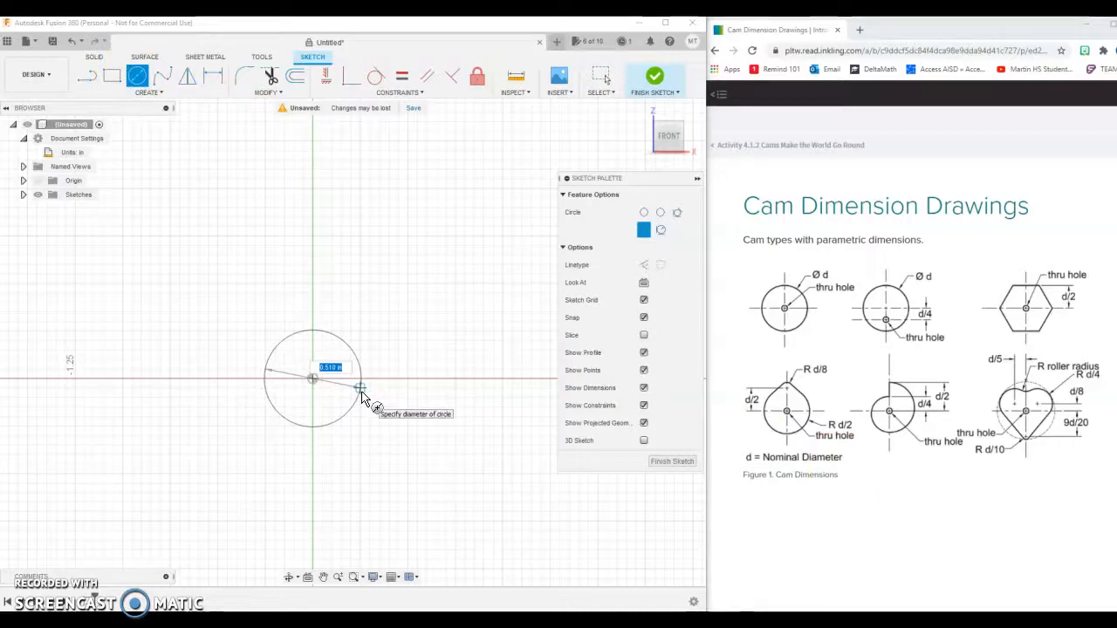
type("dia")
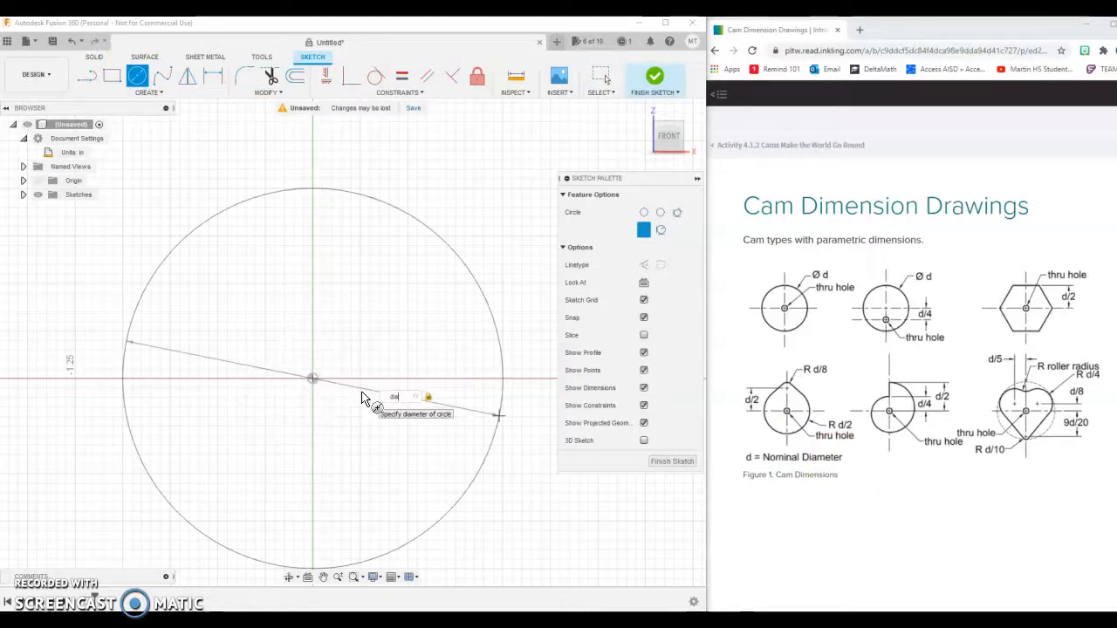
left_click(408, 245)
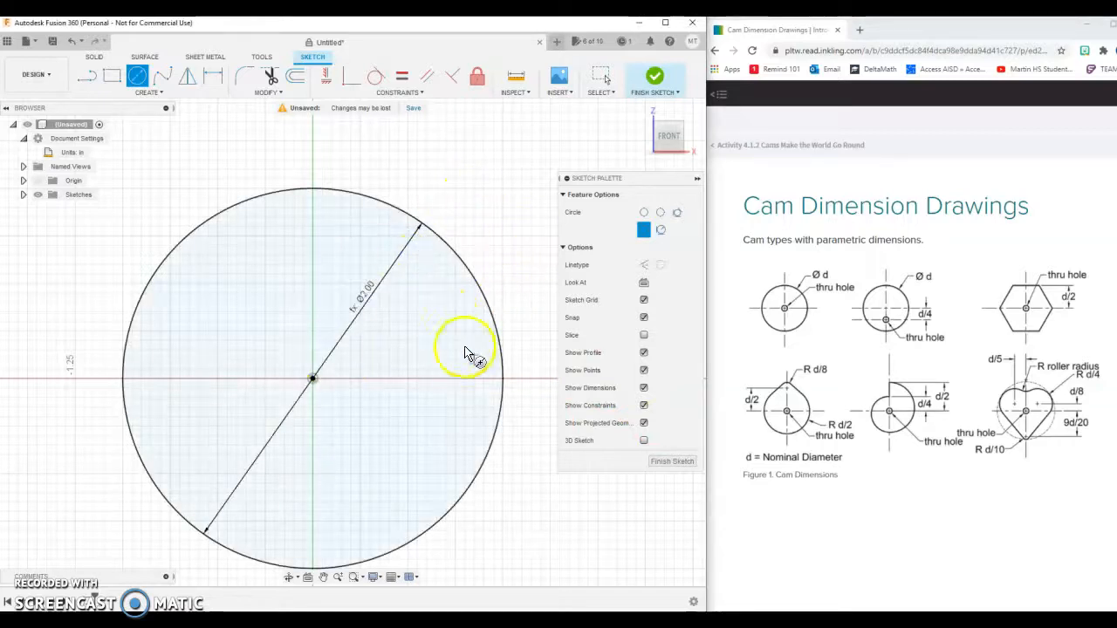
- Draw a vertical line of length dia/2 from the circle's center up to its top
scroll(497, 522, "up", 1)
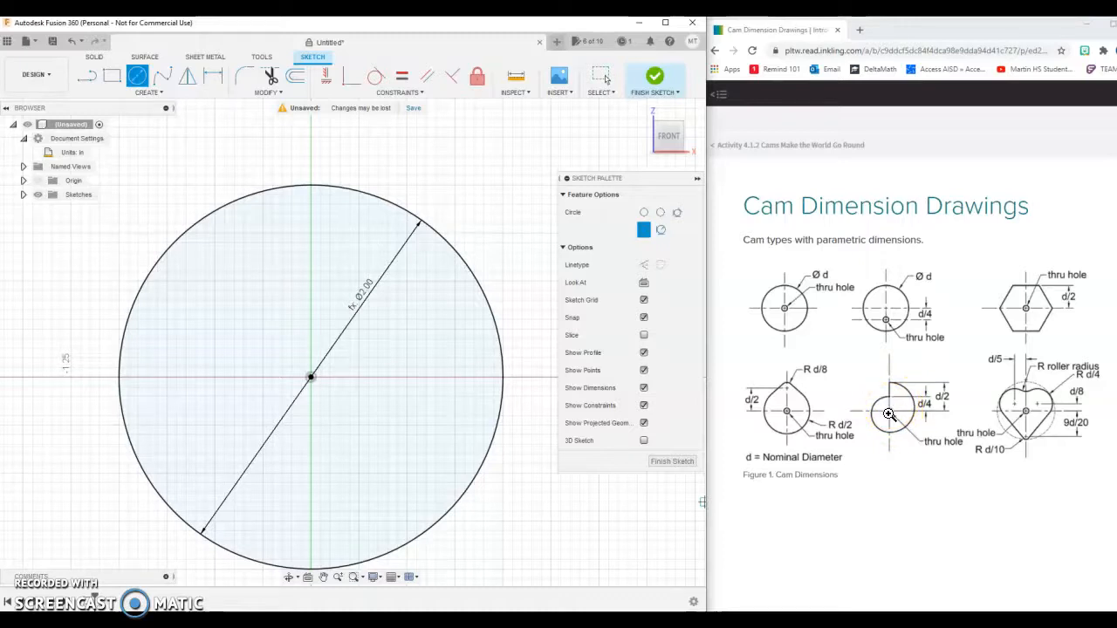
left_click(87, 75)
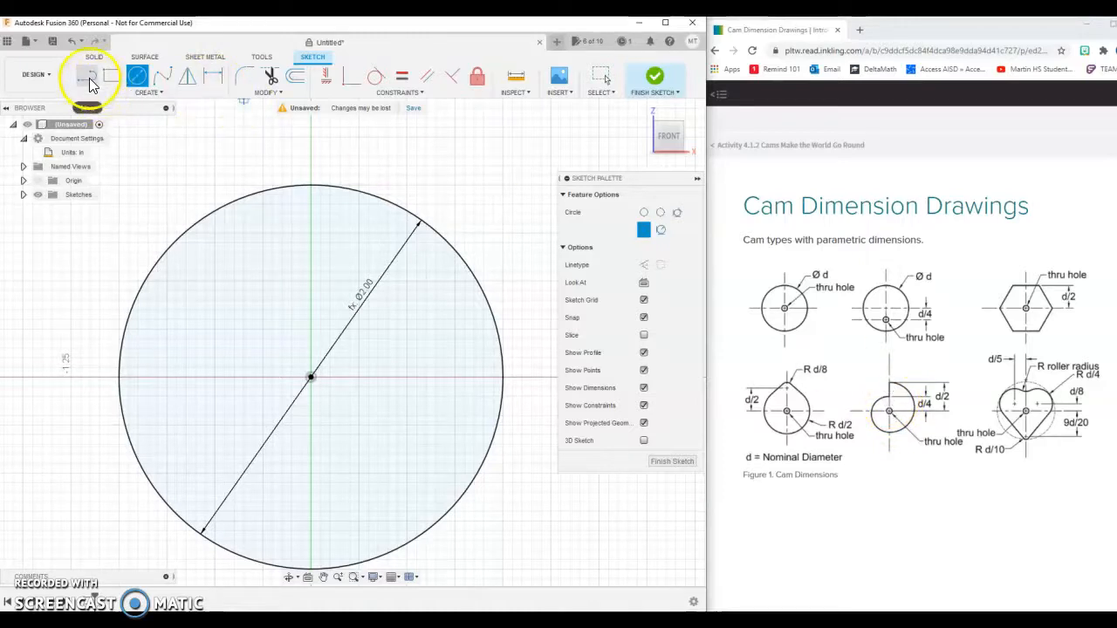
left_click(317, 371)
left_click(309, 378)
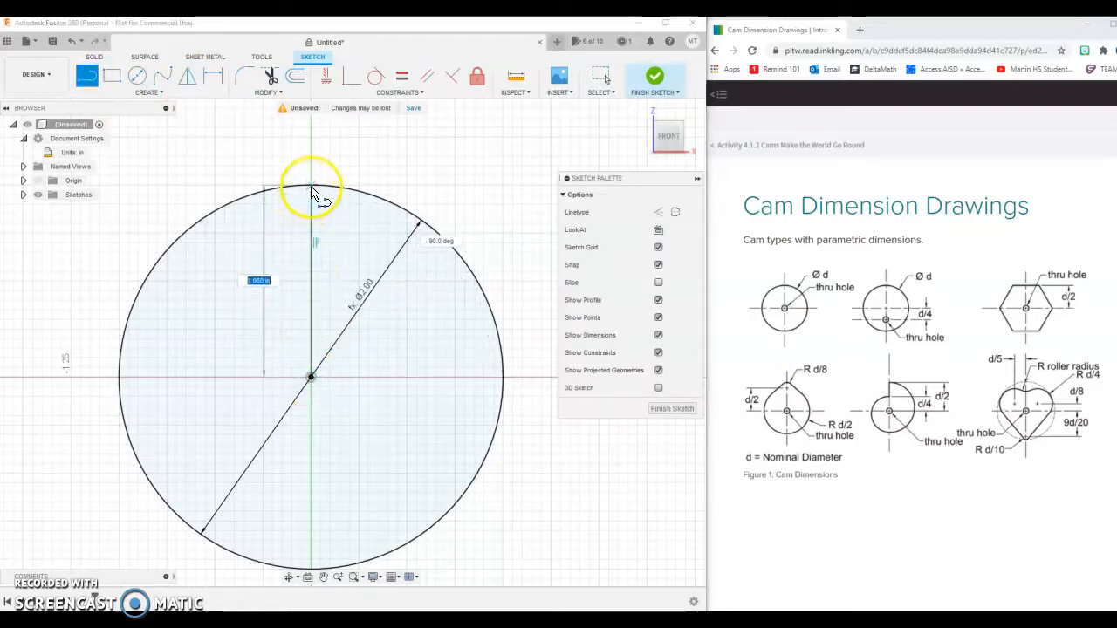
type("dia/2")
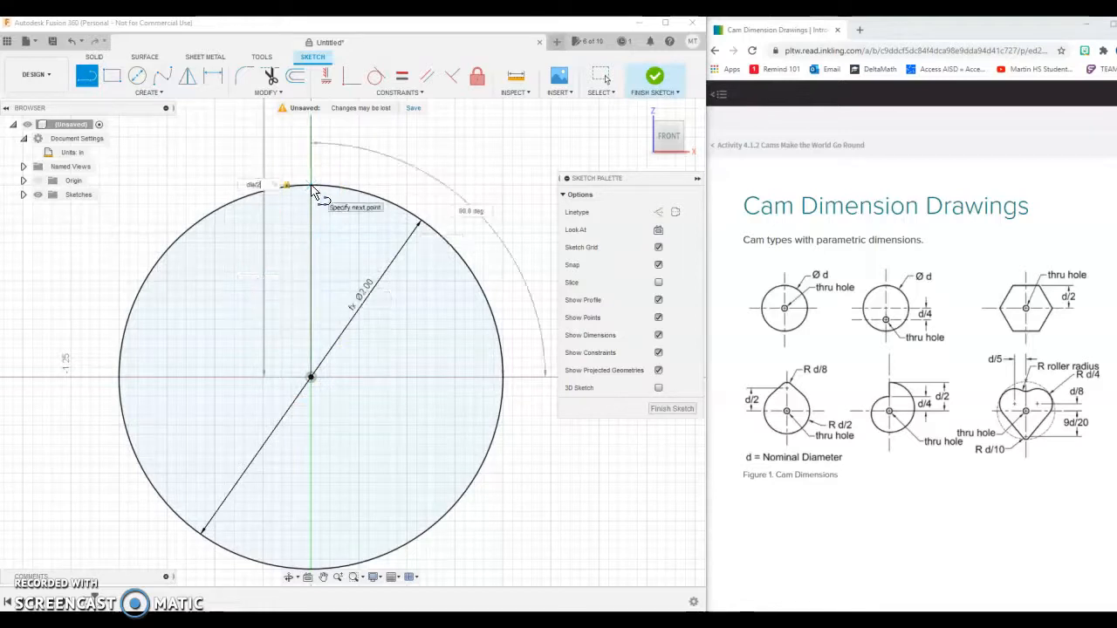
key("Return")
key("Escape")
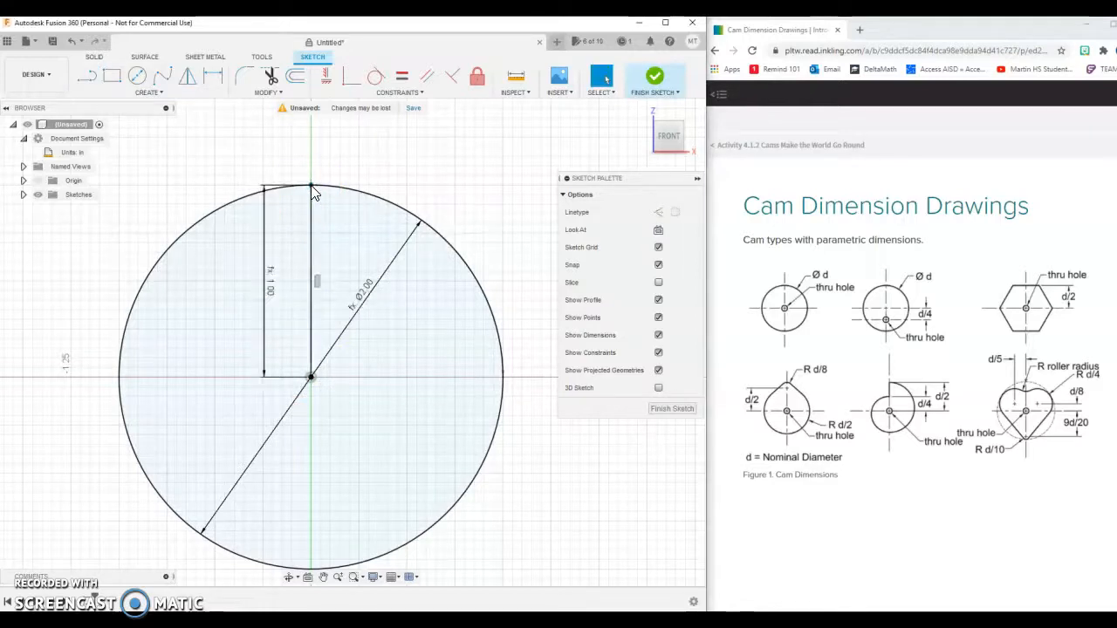
- Draw a second vertical line of length dia/4 upward from the circle's center
left_click(87, 77)
left_click(312, 377)
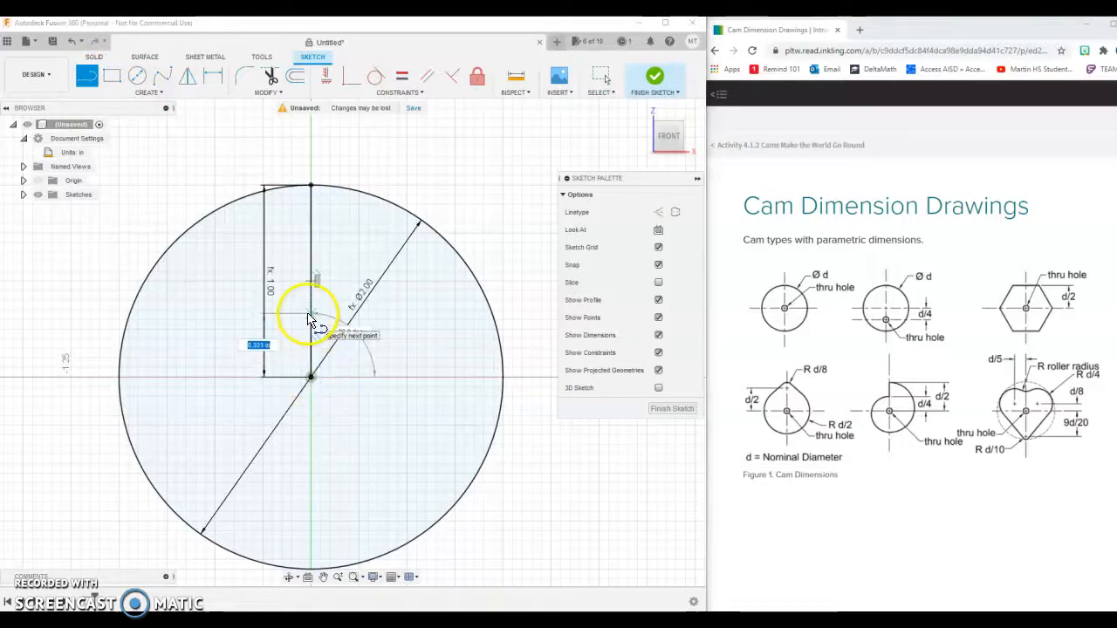
type("dia/4")
key("Return")
key("Escape")
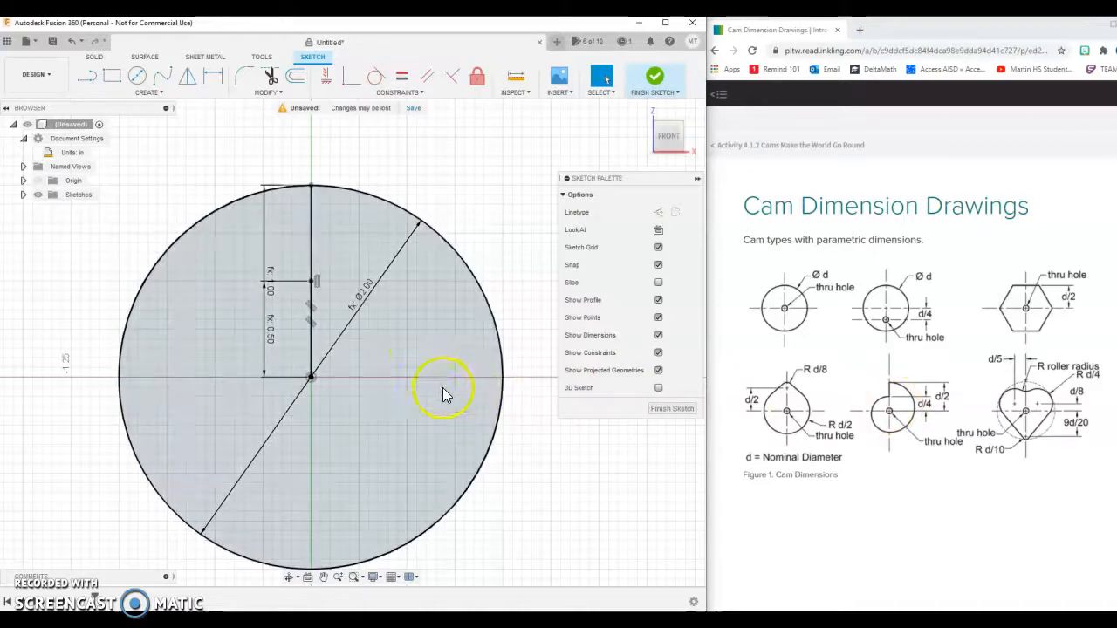
- Draw a 3-point arc from the upper end of the dia/4 line to the circle's lowest point, bulging to the left
left_click(169, 94)
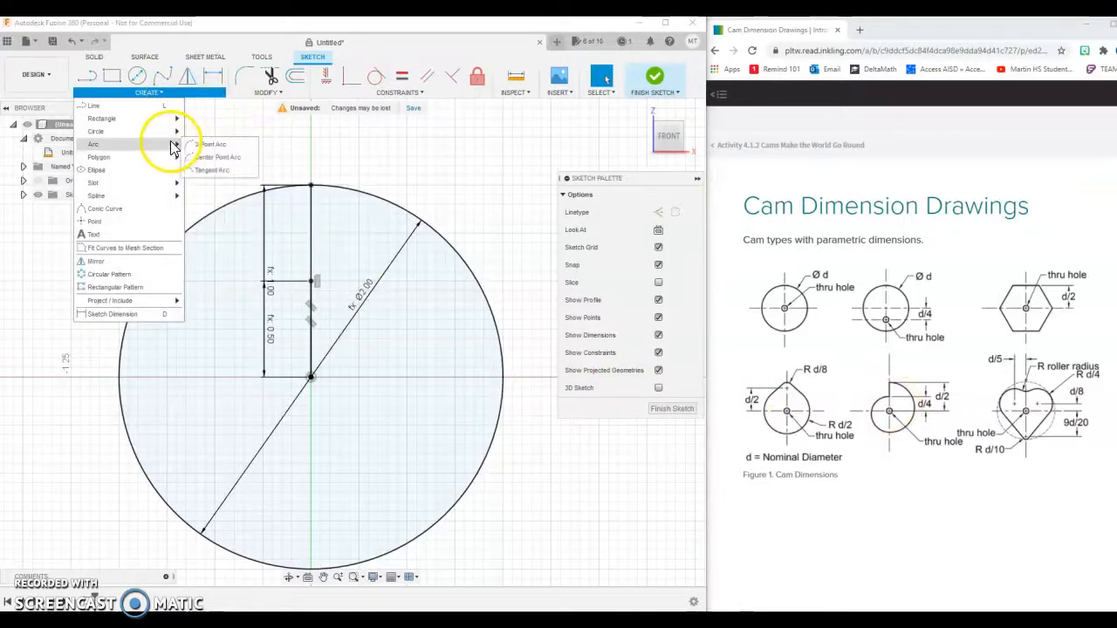
left_click(208, 147)
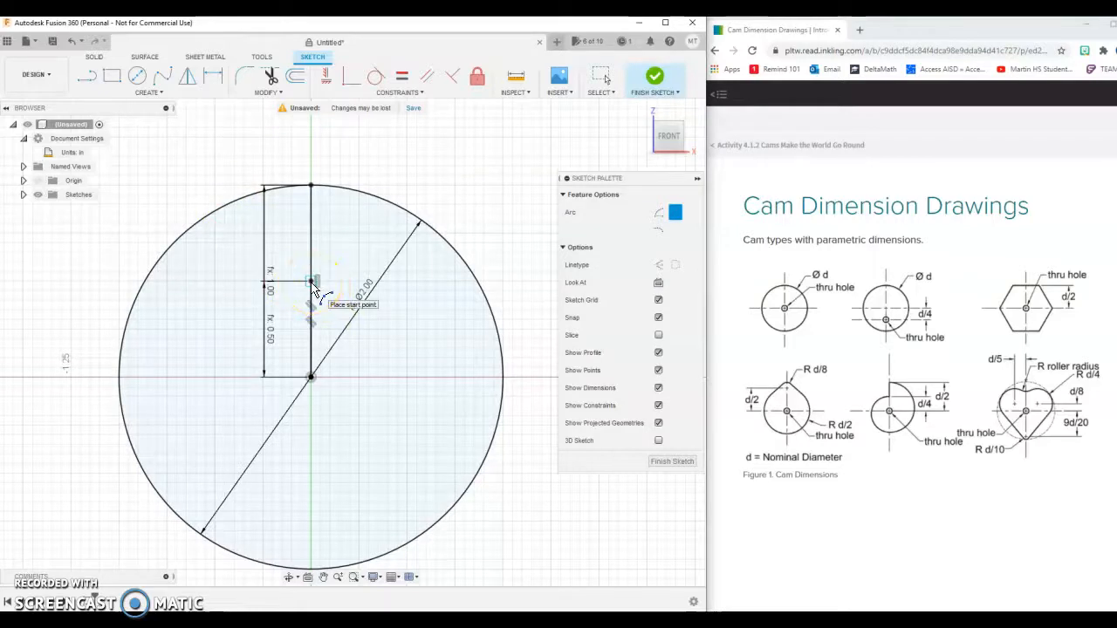
left_click(311, 283)
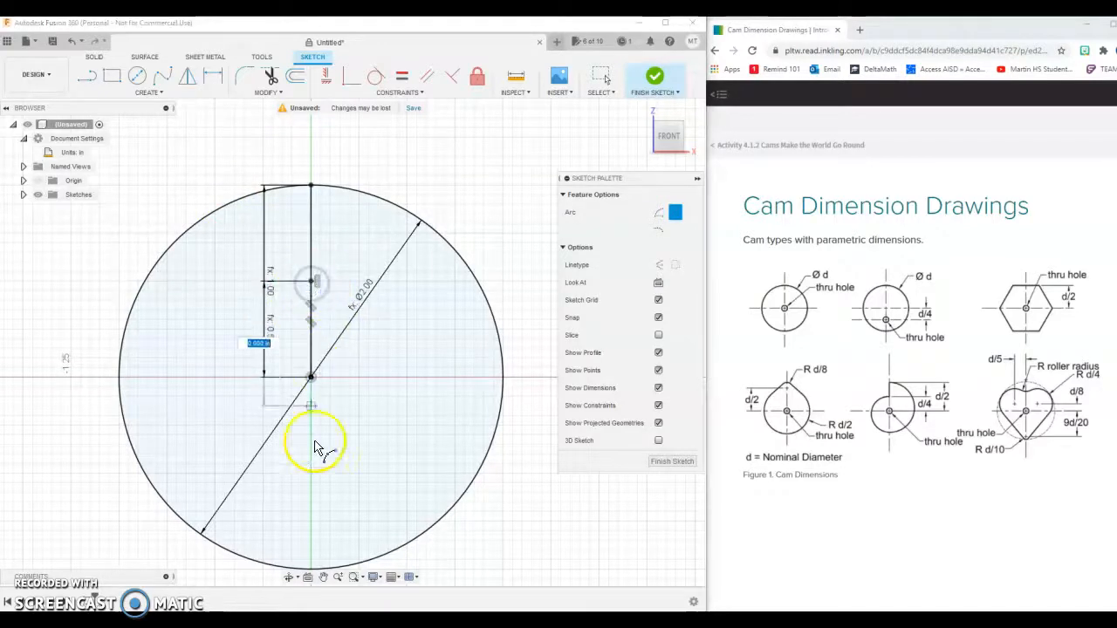
left_click(312, 569)
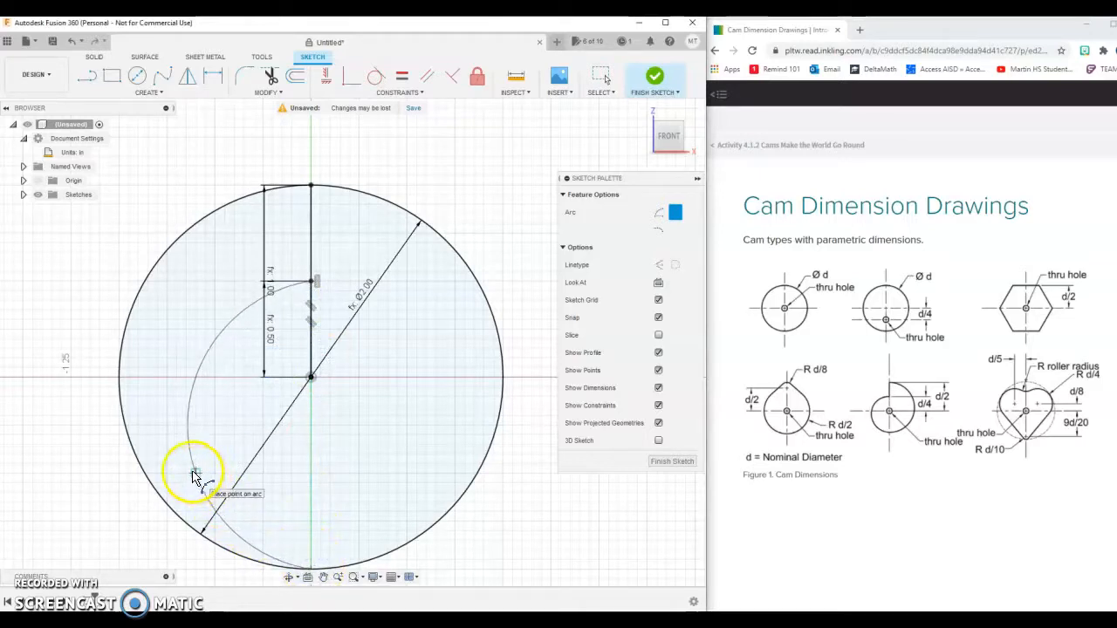
left_click(194, 476)
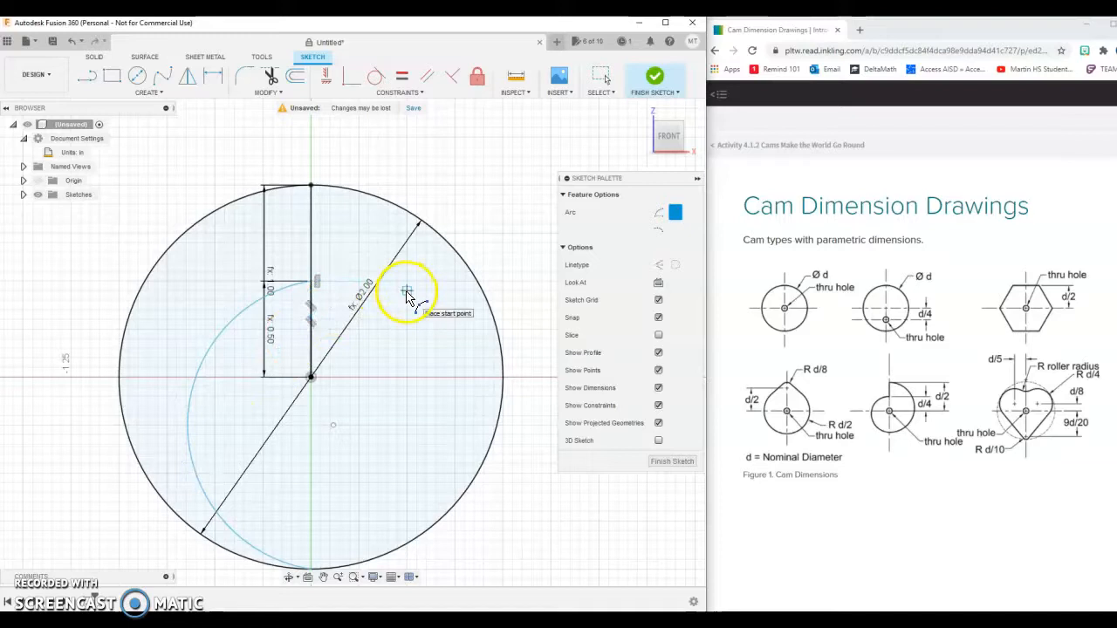
key("Escape")
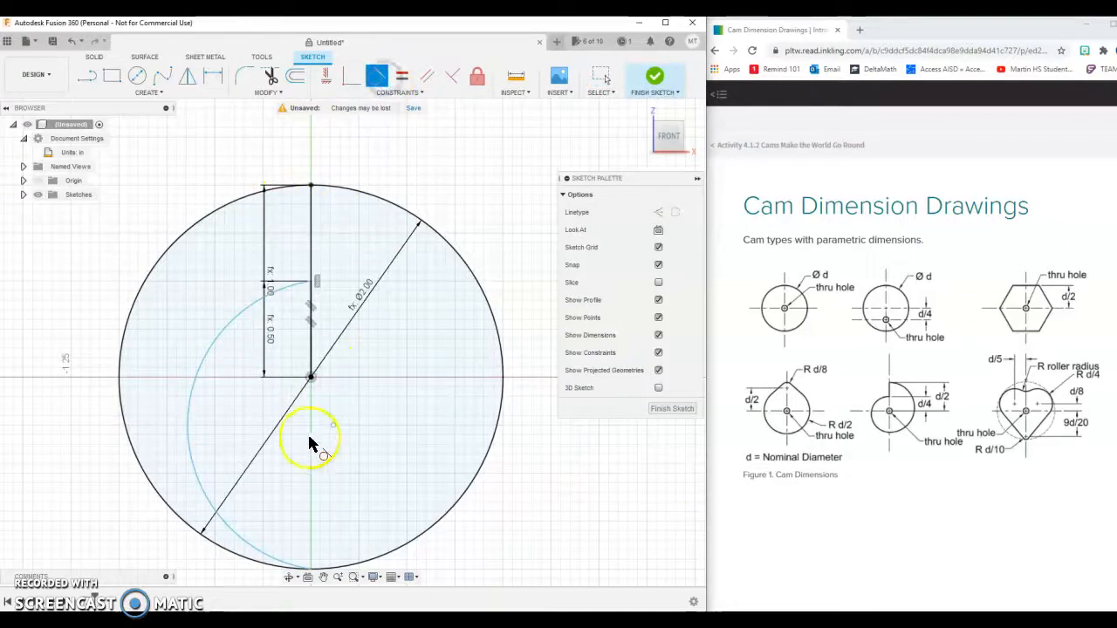
- Apply a tangent constraint between the new arc and the large circle
left_click(230, 528)
left_click(221, 546)
left_click(504, 471)
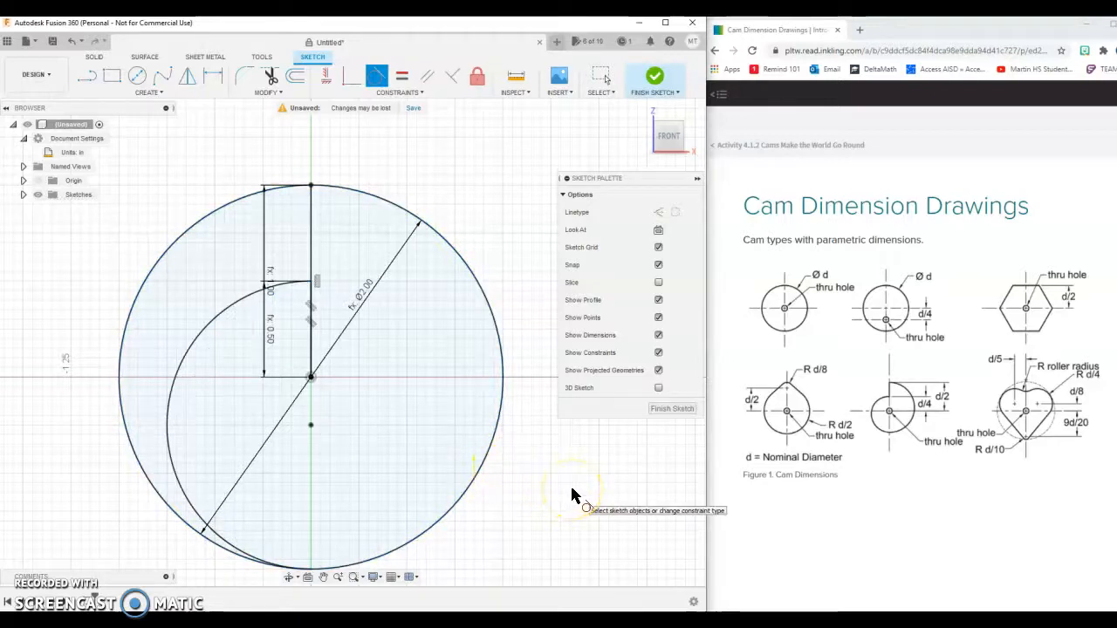
- Trim away the large circle's left portion outside the arc and finish the sketch
left_click(272, 79)
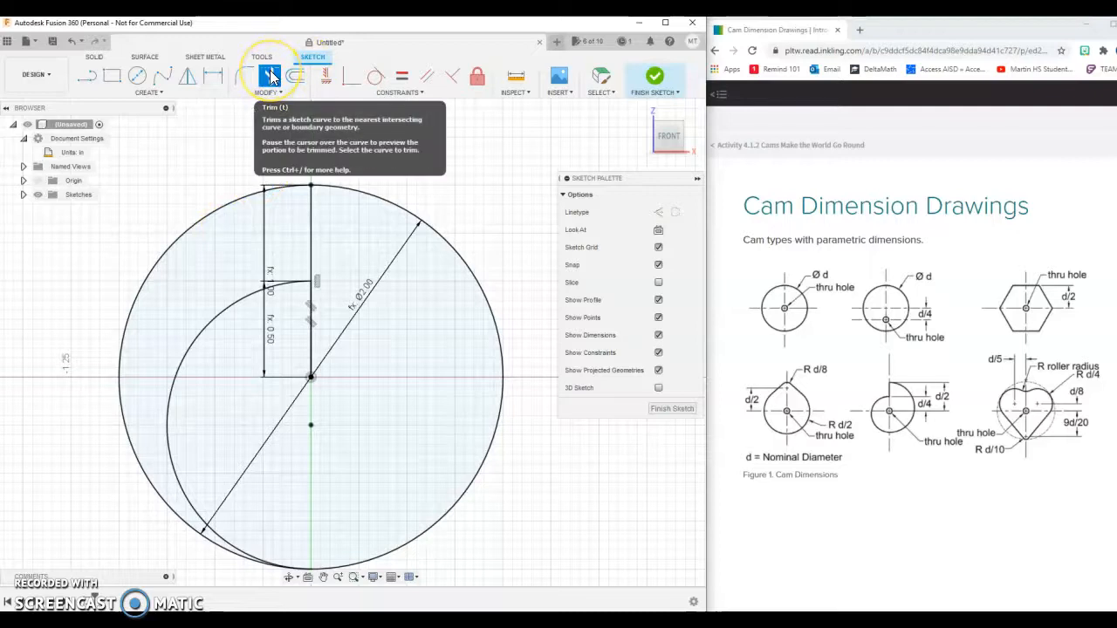
left_click(244, 203)
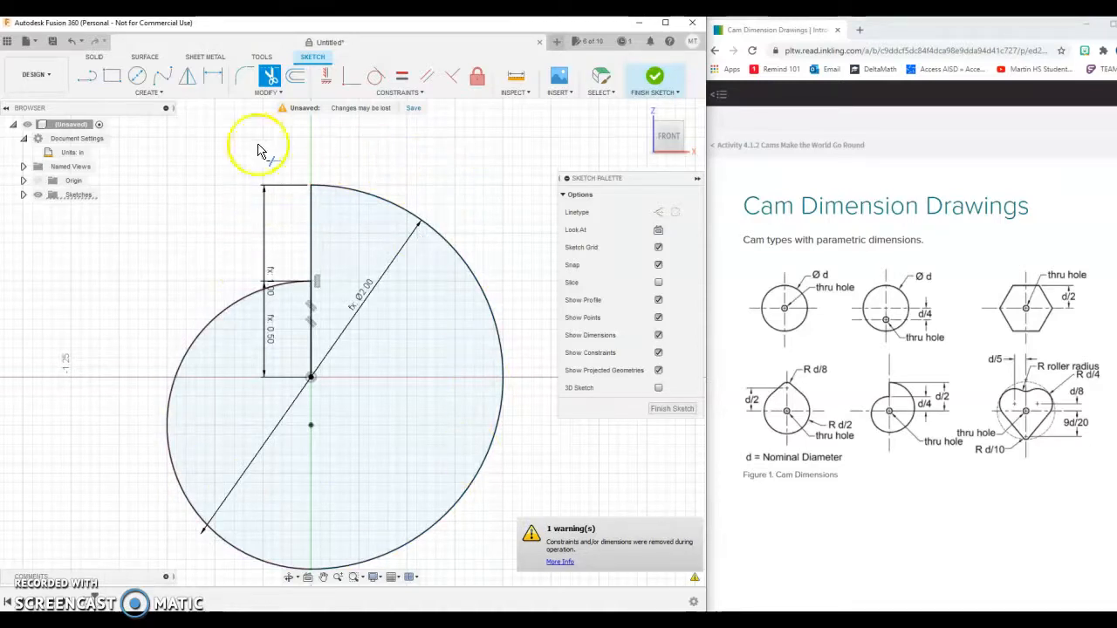
left_click(653, 77)
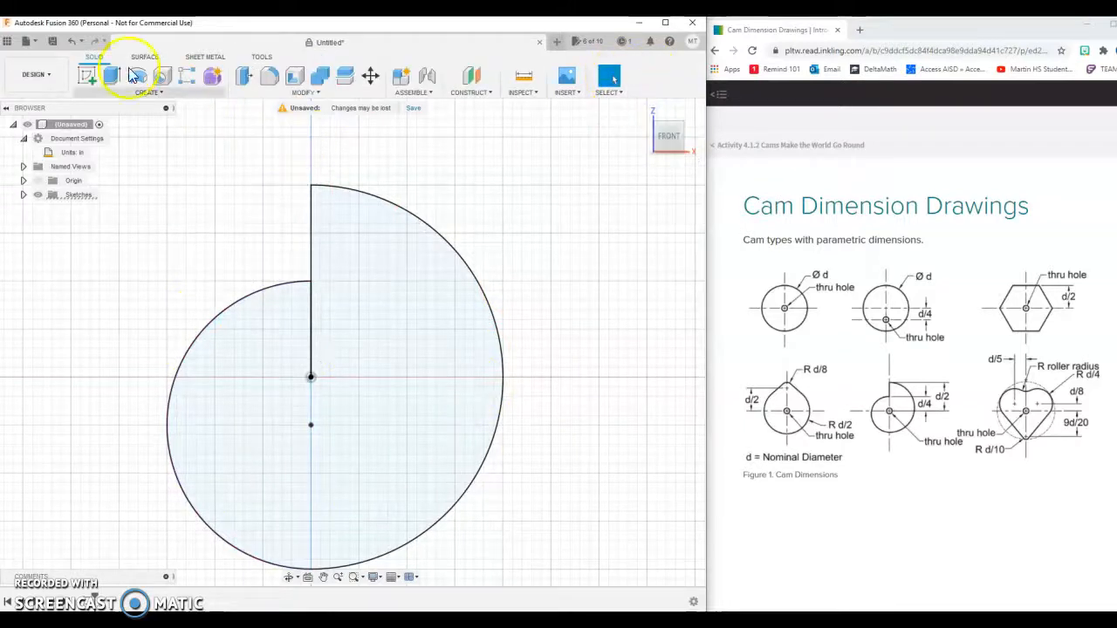
- Return to the cam sketch, add a center-diameter circle at the origin with diameter h, and finish the sketch
left_click(69, 43)
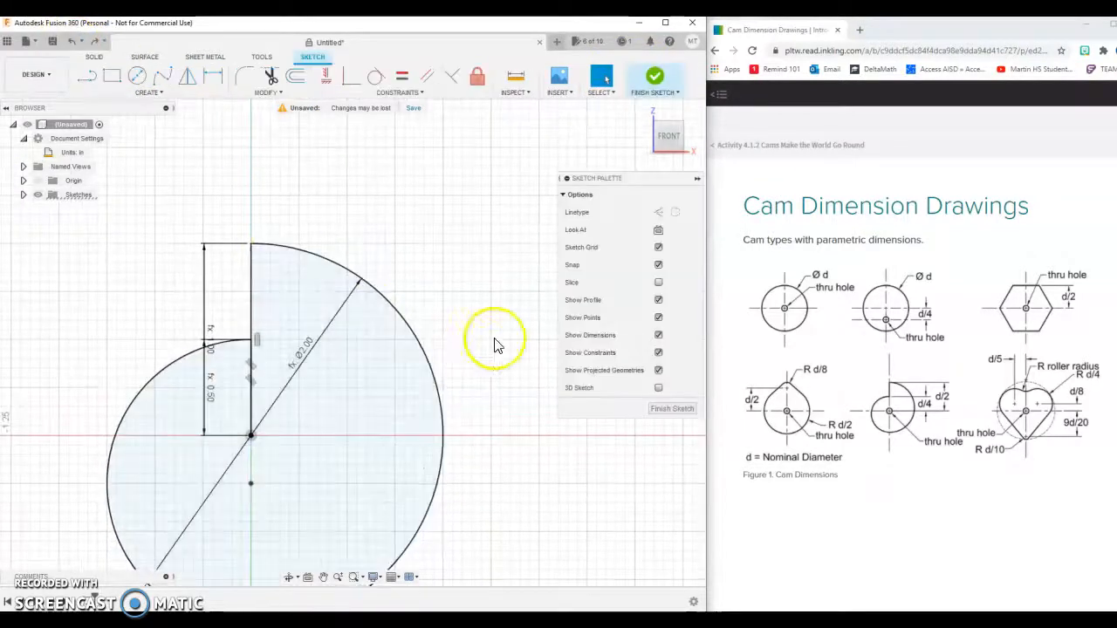
left_click(341, 578)
mouse_move(457, 274)
left_mouse_down()
mouse_move(461, 259)
mouse_move(463, 303)
mouse_move(463, 257)
mouse_move(509, 119)
mouse_move(507, 144)
left_mouse_up()
left_click(323, 577)
scroll(503, 150, "down", 2)
scroll(498, 162, "down", 1)
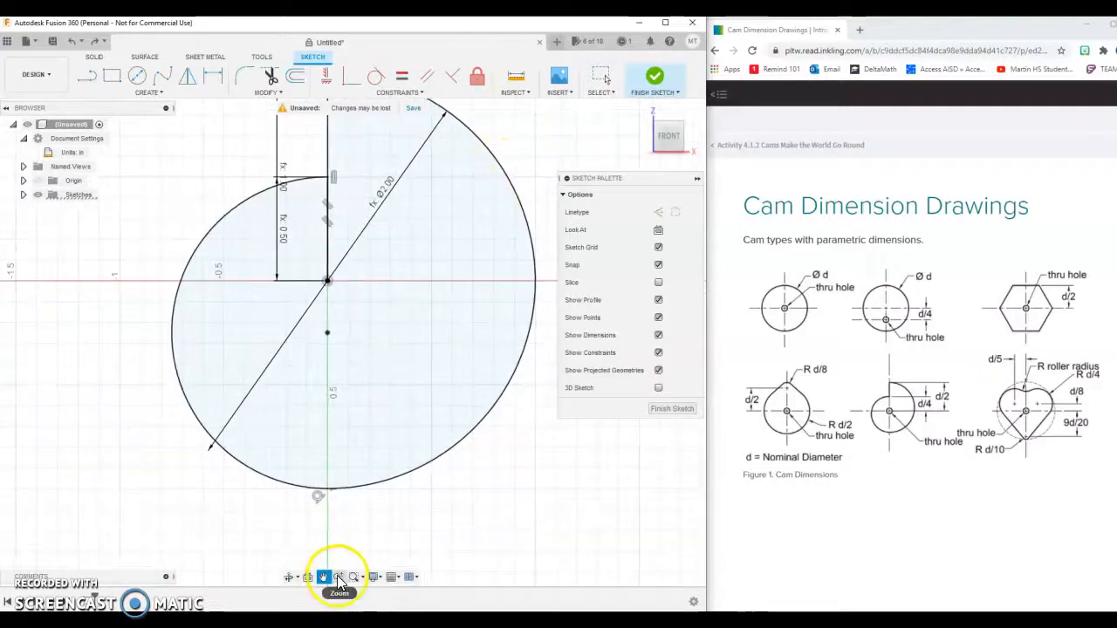
left_click_drag(489, 448, 475, 498)
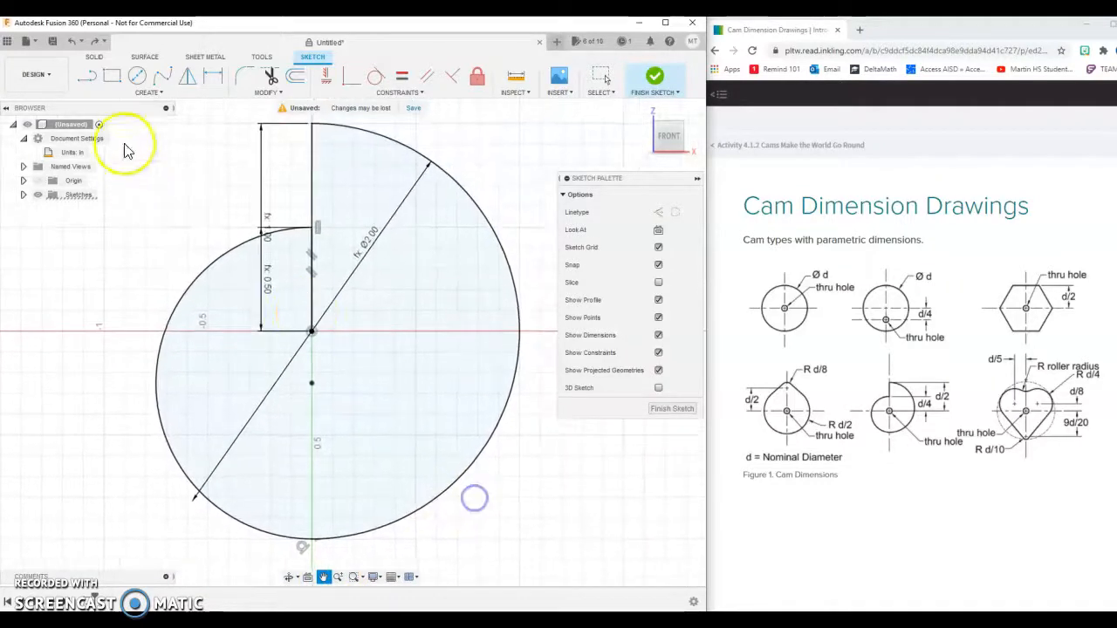
left_click(137, 76)
left_click(312, 332)
type("h")
key("Return")
left_click(329, 343)
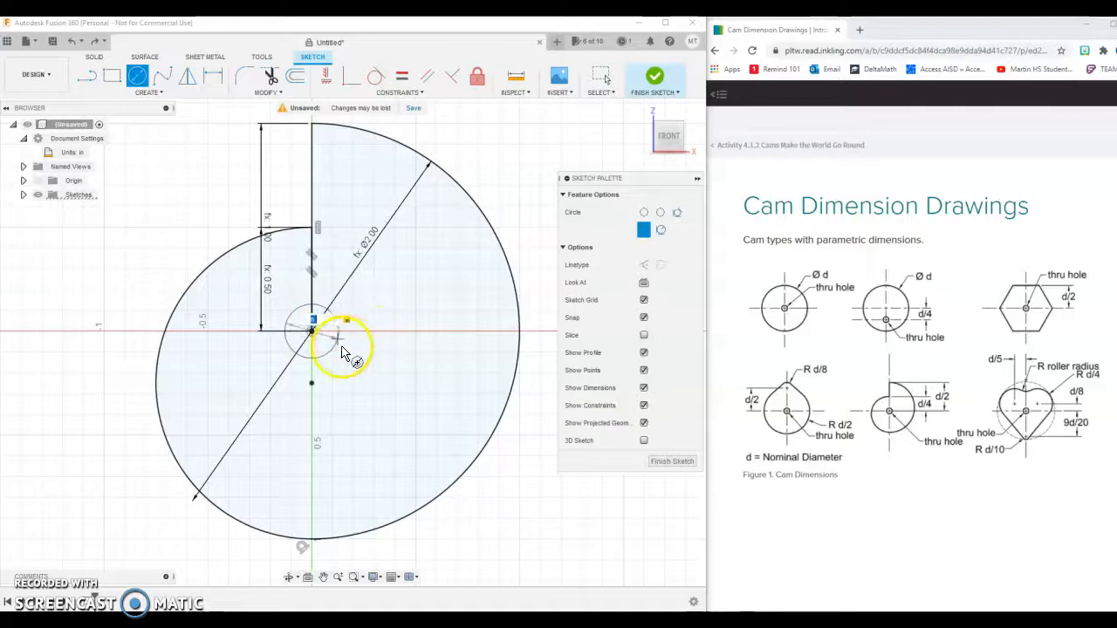
left_click(667, 462)
- Extrude the snail cam profile around the axle hole by the thickness parameter t as a new body
left_click(644, 108)
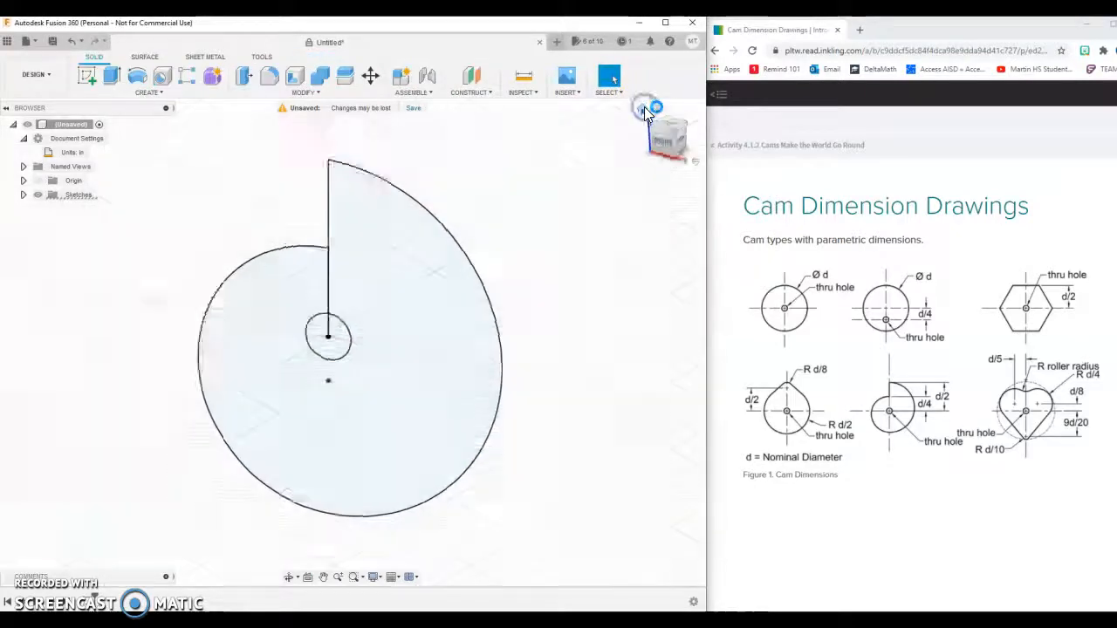
left_click(116, 82)
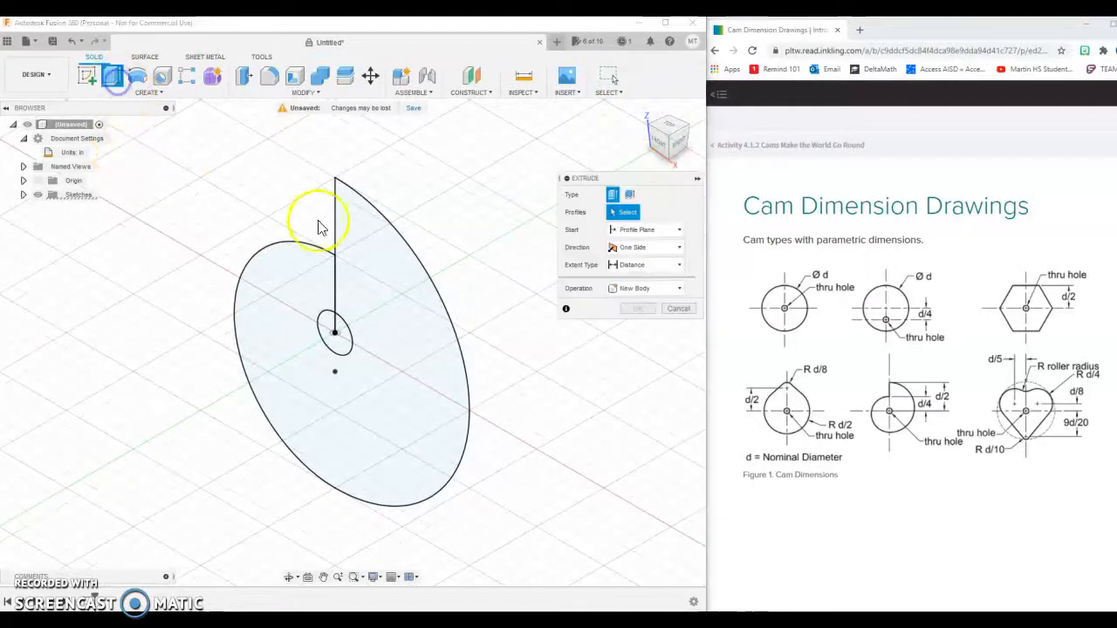
left_click(388, 278)
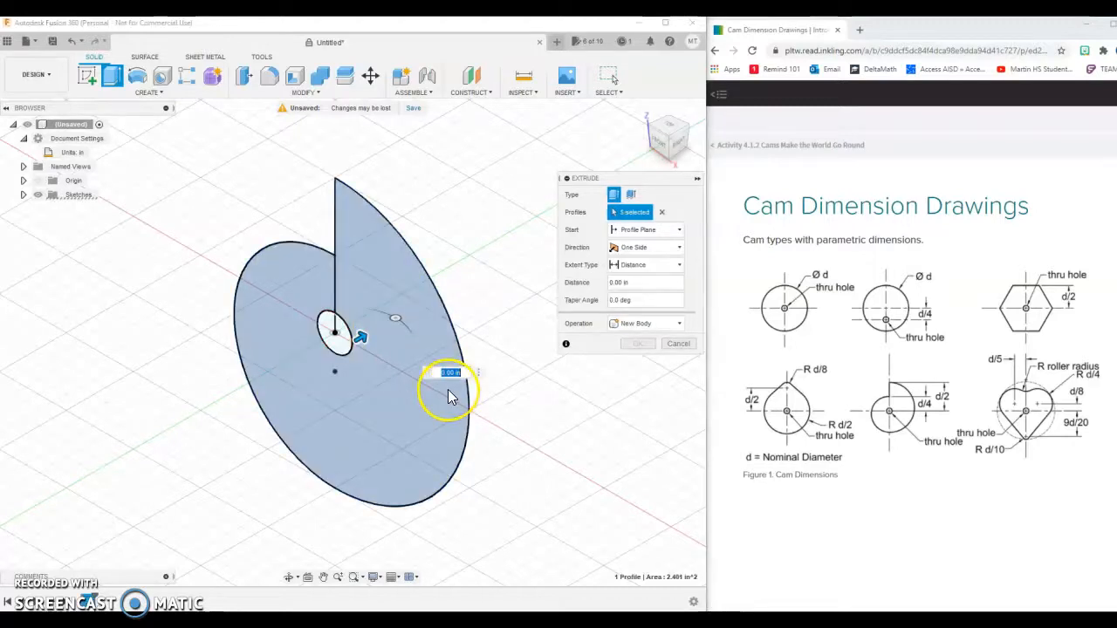
type("t")
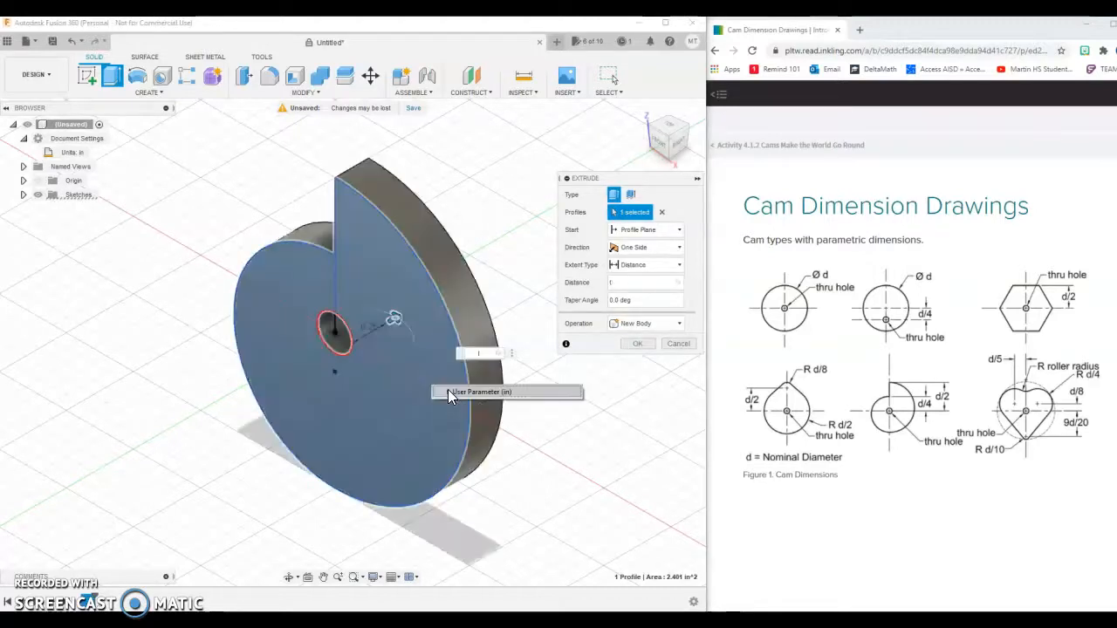
left_click(518, 389)
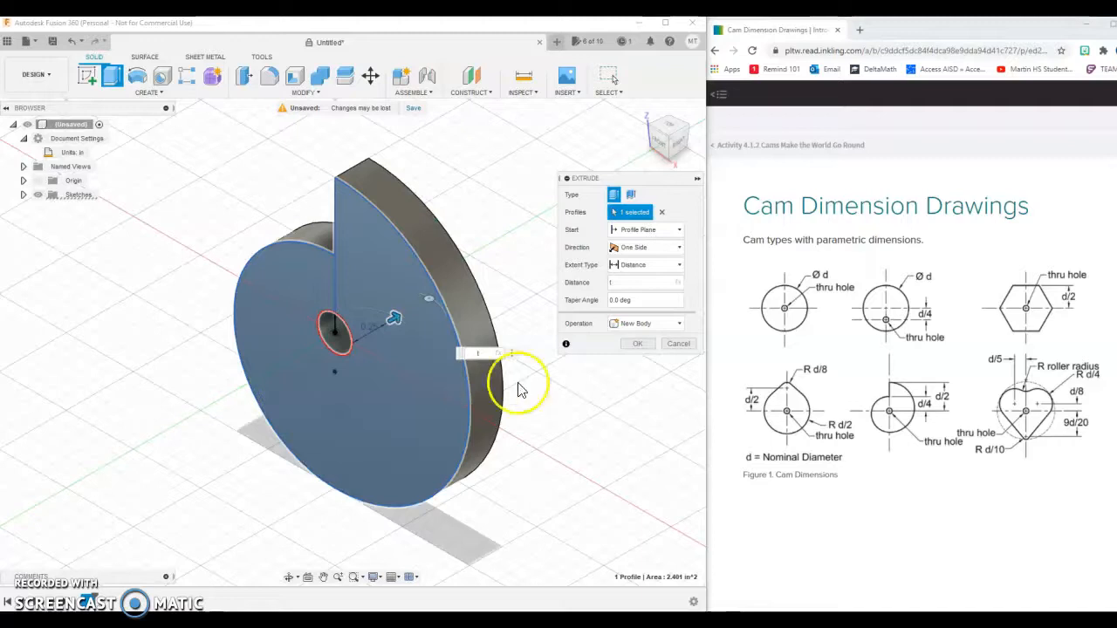
left_click(638, 343)
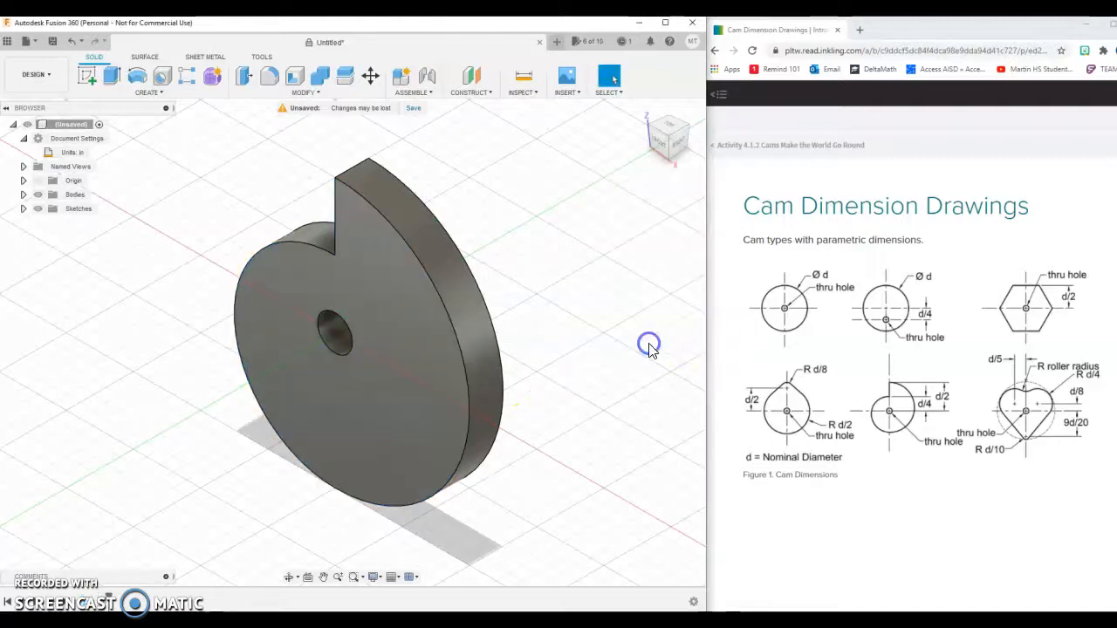
- View the finished cam from near the front and create a new design
left_click(661, 140)
left_click_drag(728, 116, 707, 122)
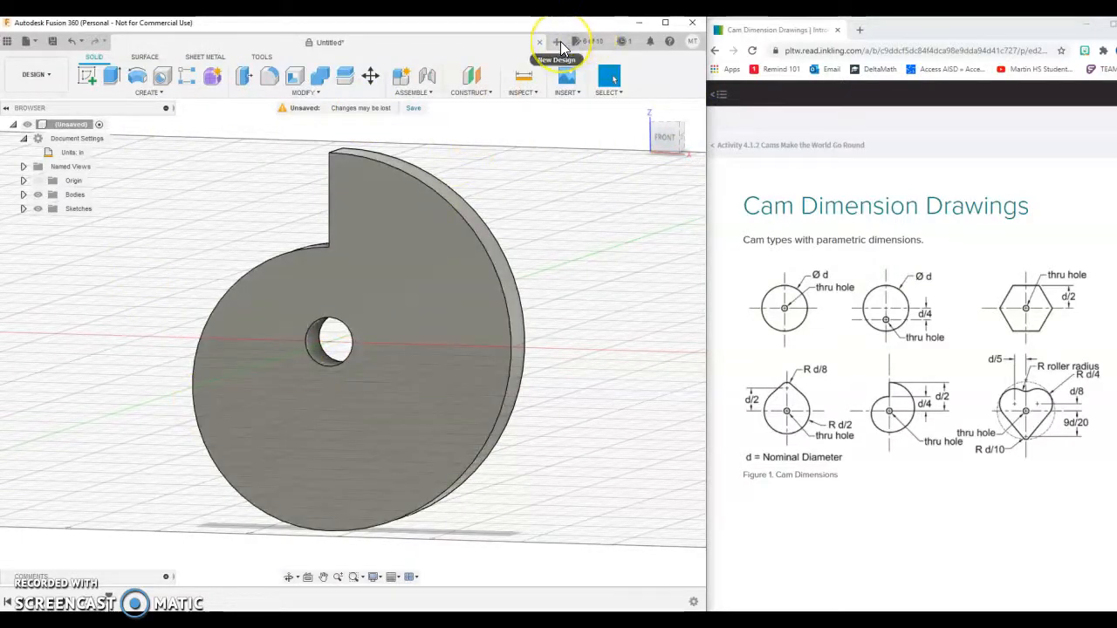
left_click(561, 41)
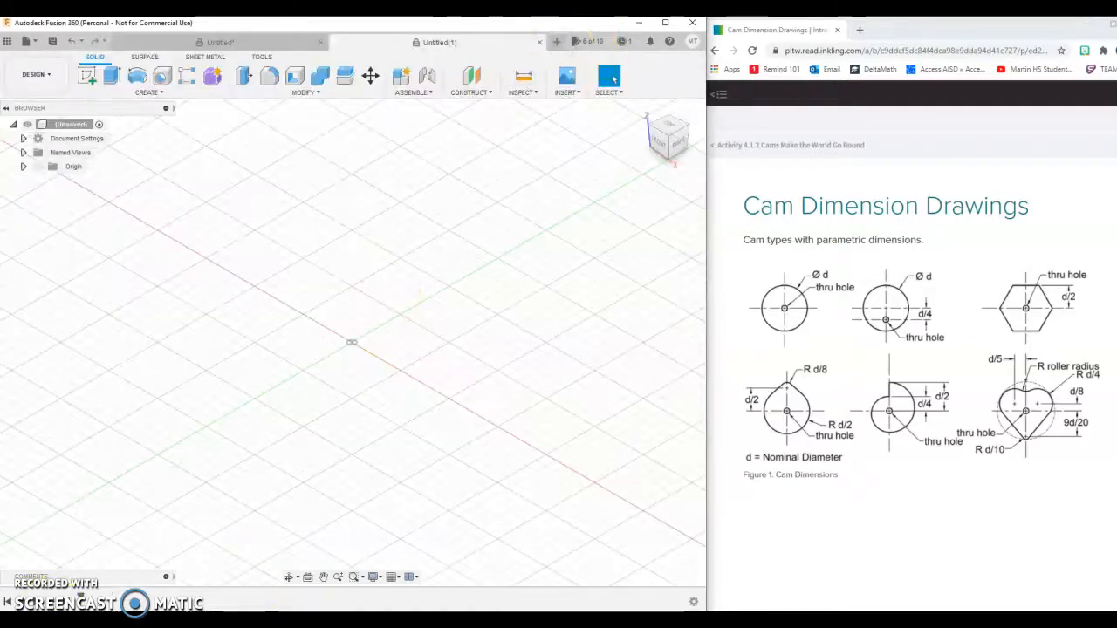
left_click(310, 96)
left_click(288, 340)
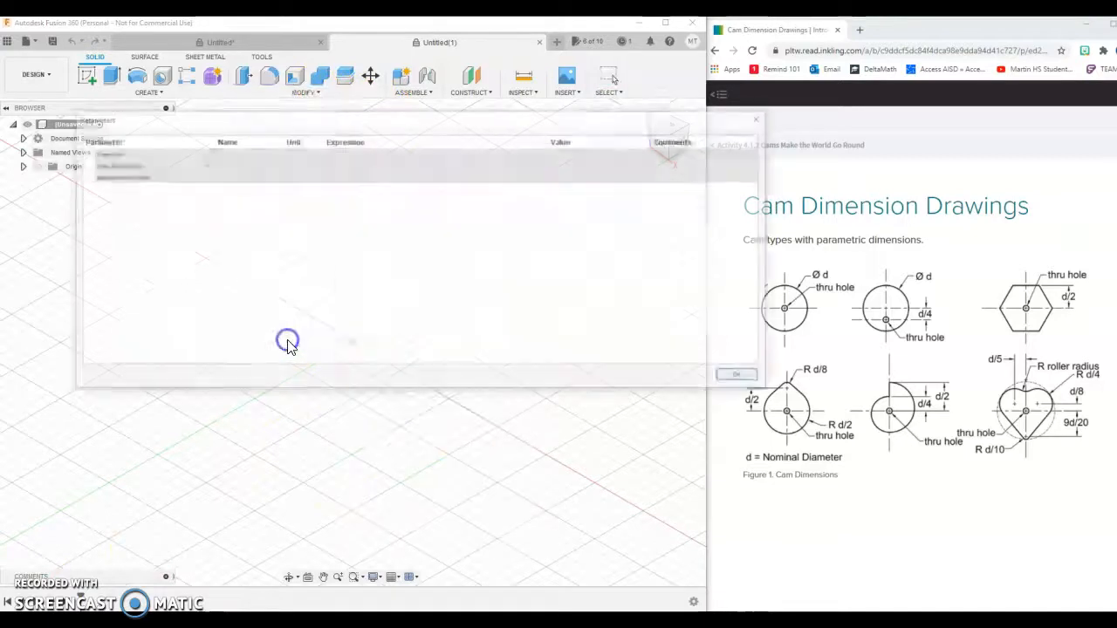
left_click(201, 164)
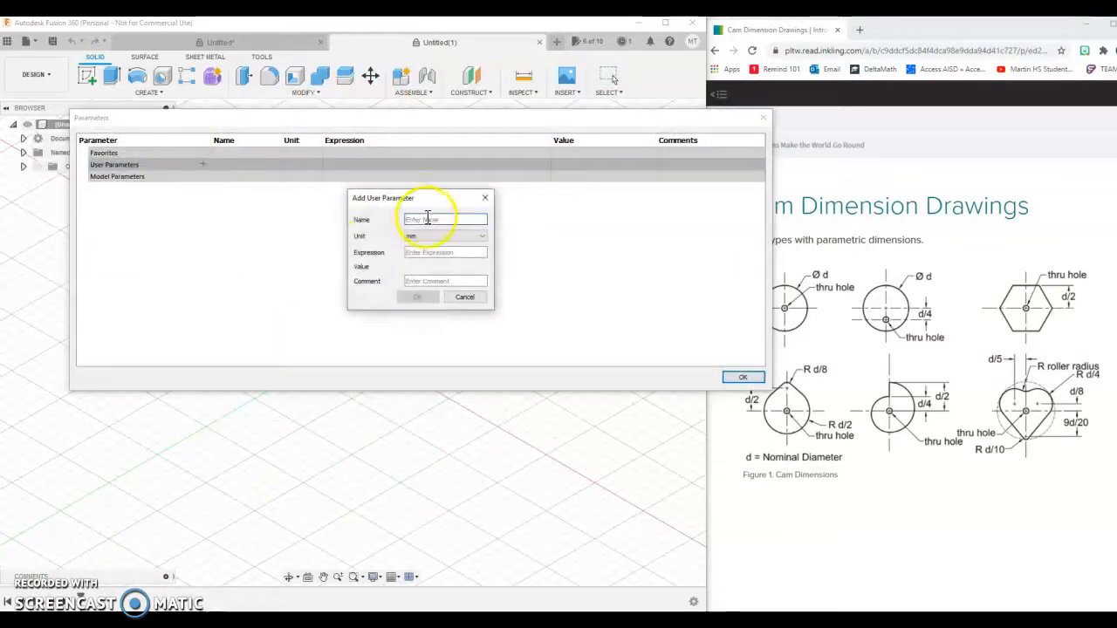
left_click(472, 297)
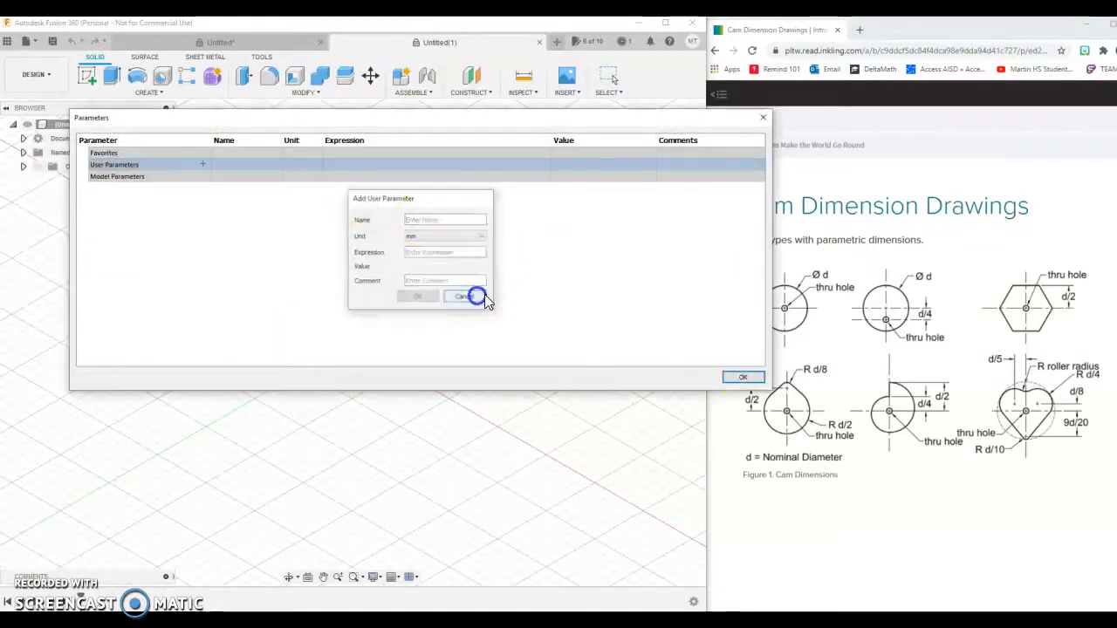
left_click(742, 377)
- Set the new design's document units to inches
left_click(24, 138)
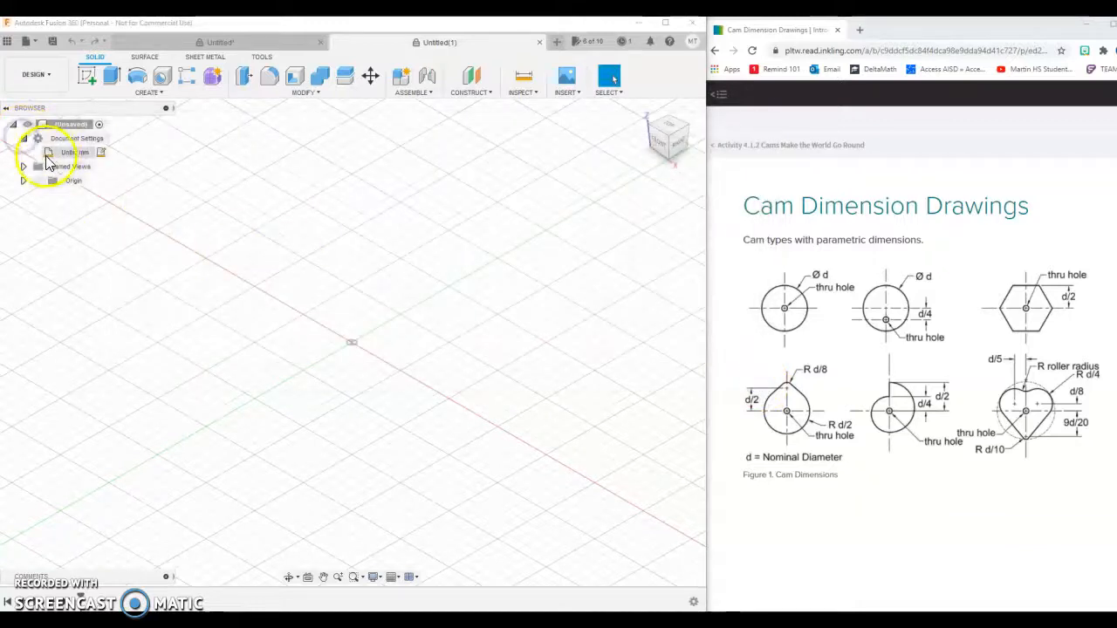
left_click(100, 153)
left_click(648, 194)
left_click(642, 250)
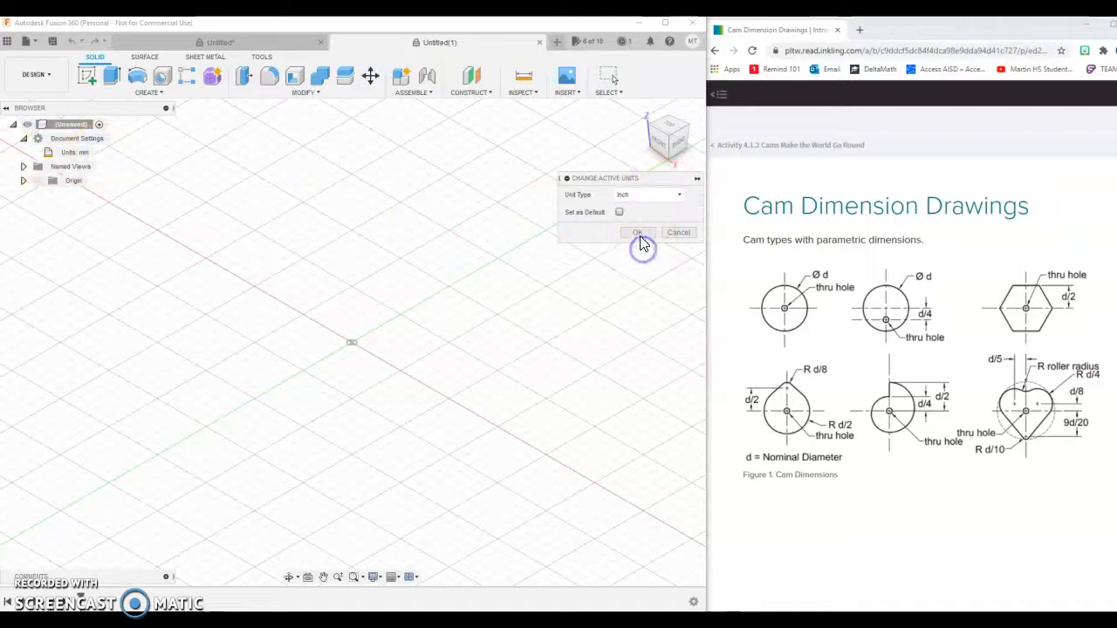
left_click(645, 233)
left_click(406, 110)
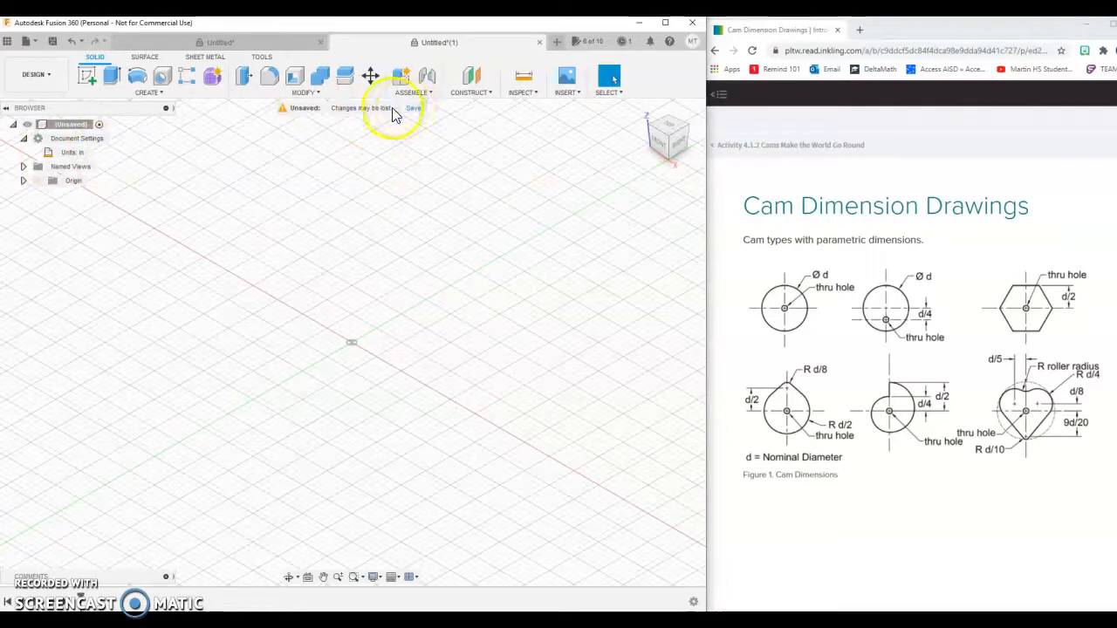
left_click(533, 268)
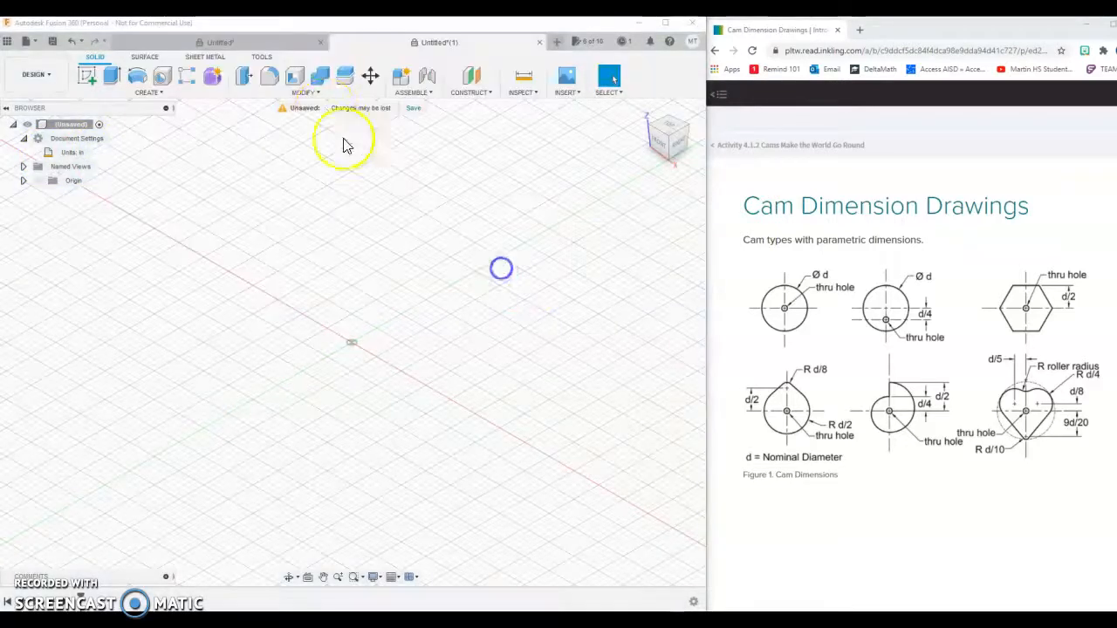
- Add a user parameter named dia in inches with expression 2 and the comment "Nomial Diameter"
left_click(305, 92)
left_click(288, 349)
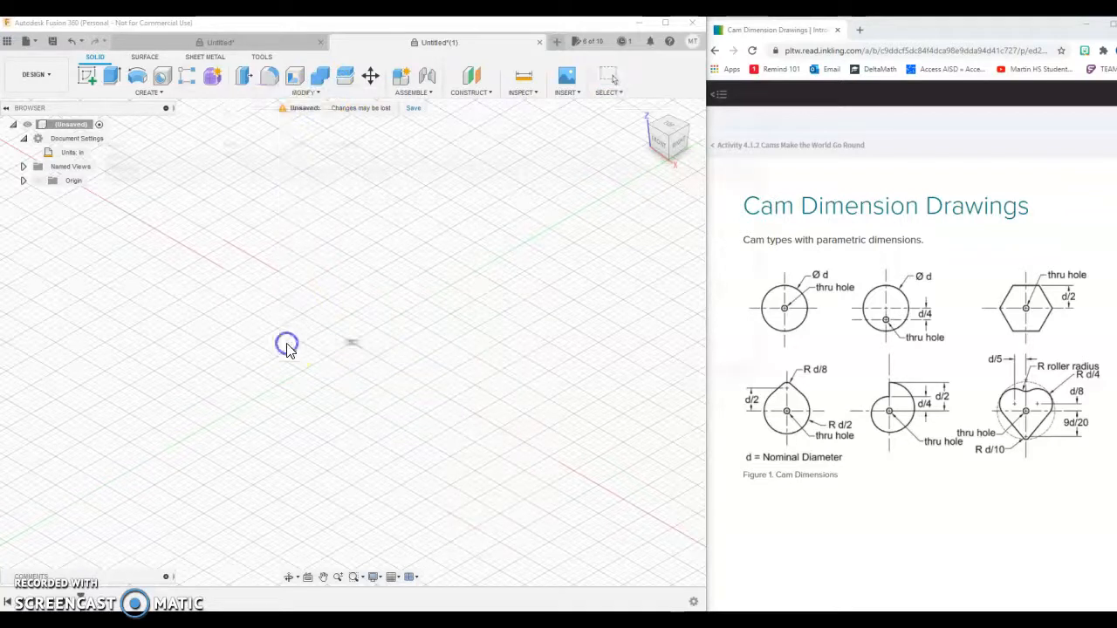
left_click(192, 168)
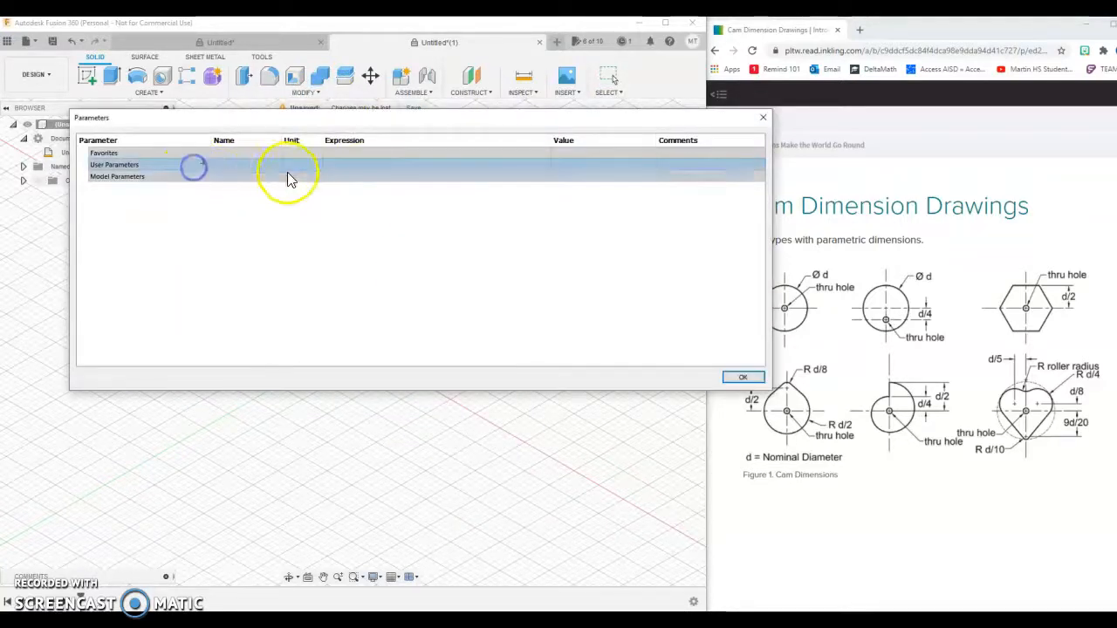
left_click(202, 164)
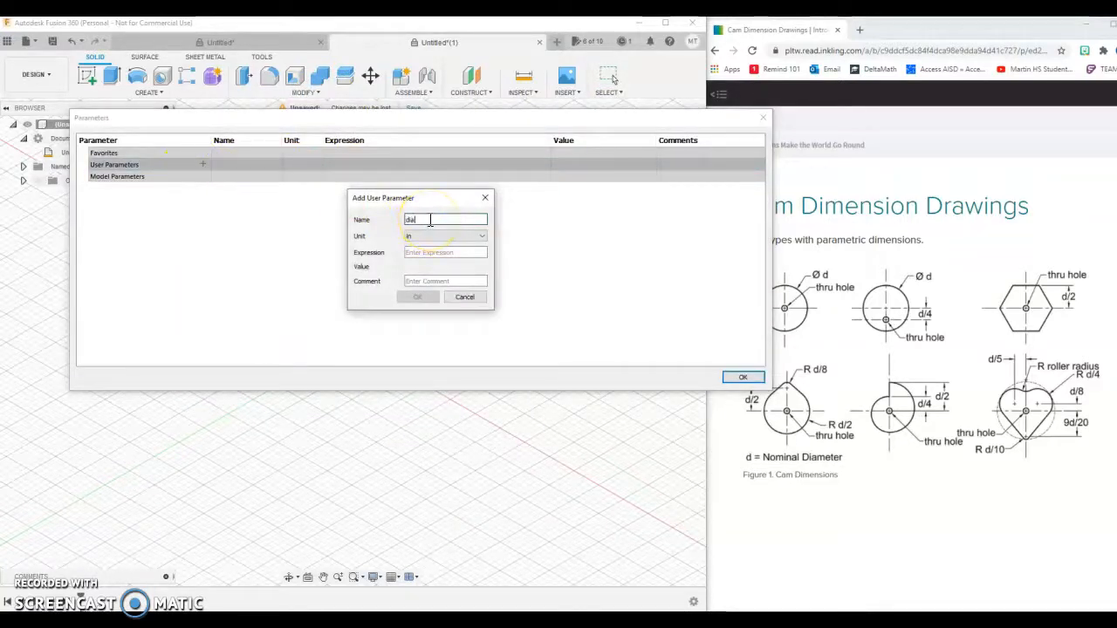
left_click(429, 252)
type("2")
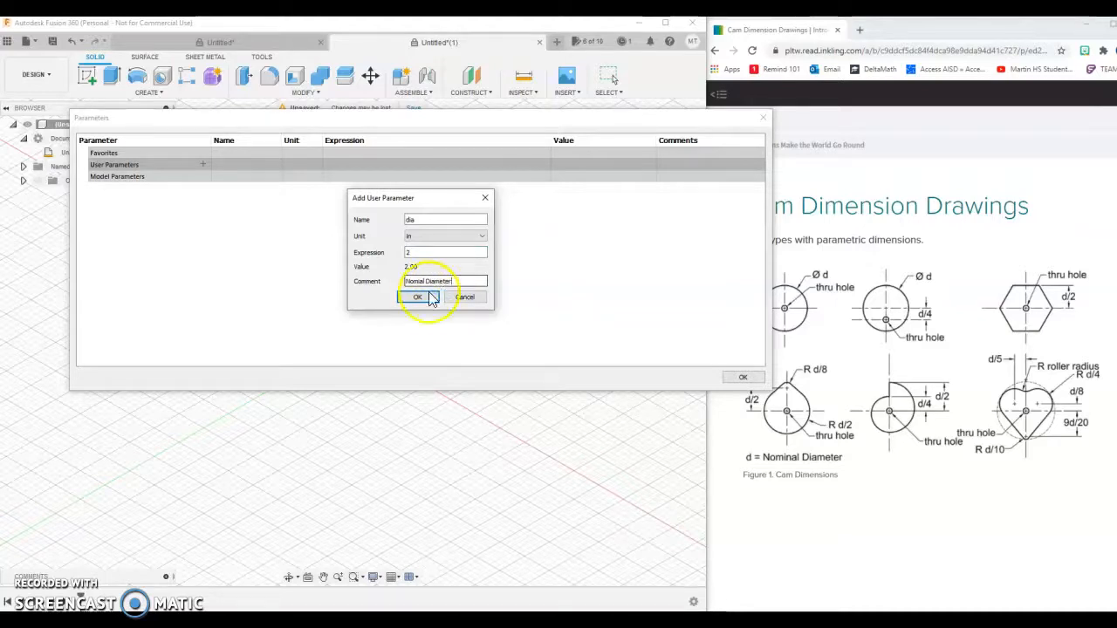
left_click(417, 298)
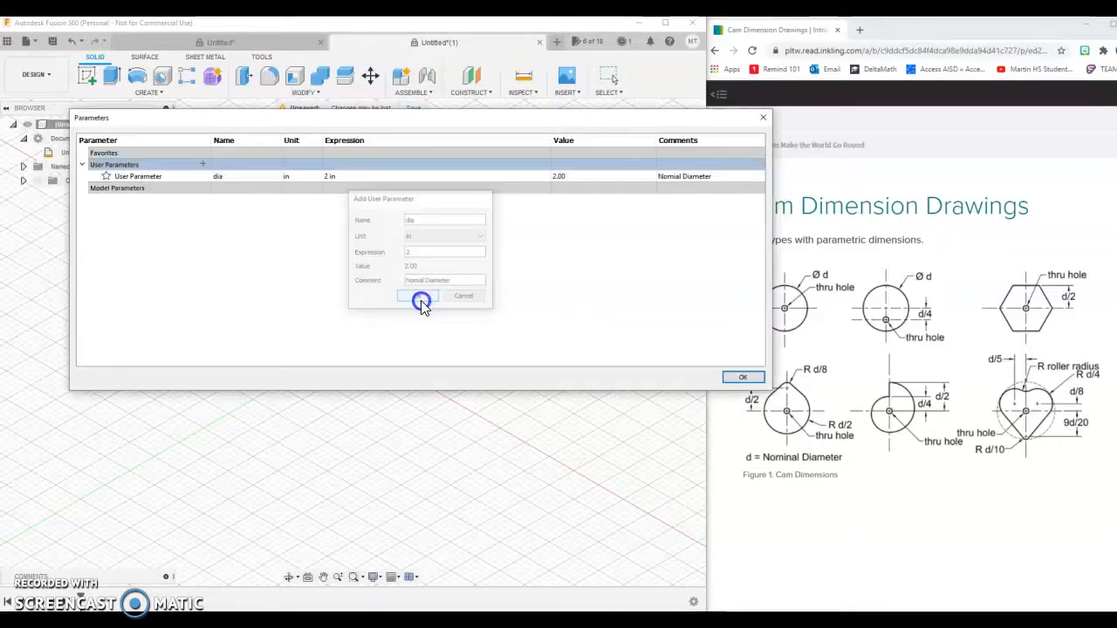
- Add a user parameter named h in inches with expression .26 and the comment "Axle Hole"
left_click(204, 165)
type("h")
left_click(427, 252)
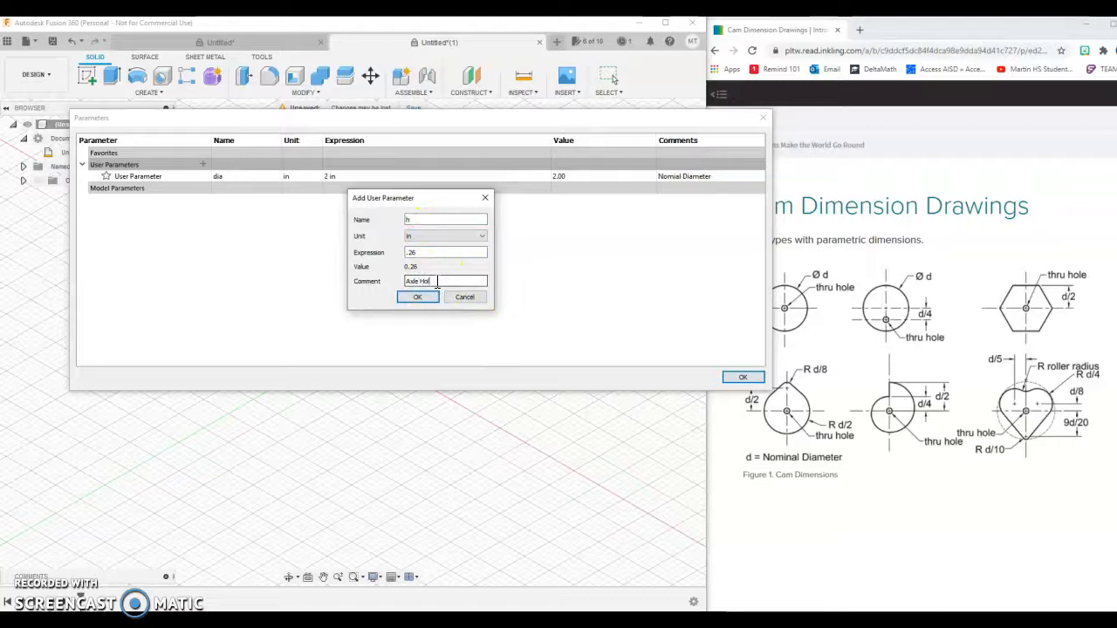
type("e")
key("Return")
- Add a user parameter named t in inches with expression dia/8 and the comment "Thickness", and close the parameters
left_click(202, 164)
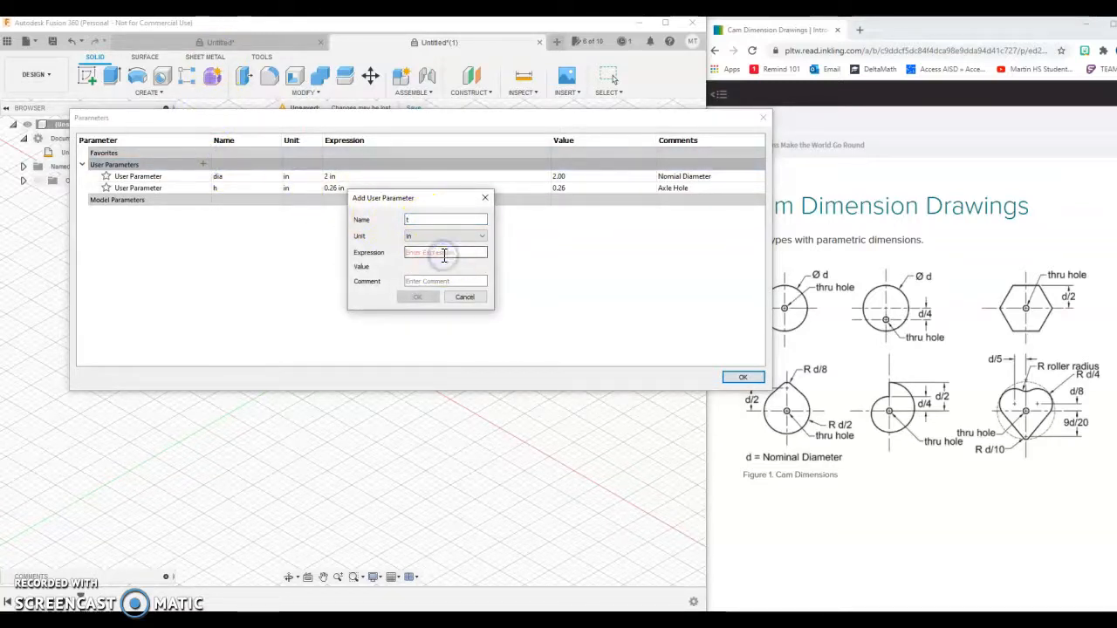
type("dia/8")
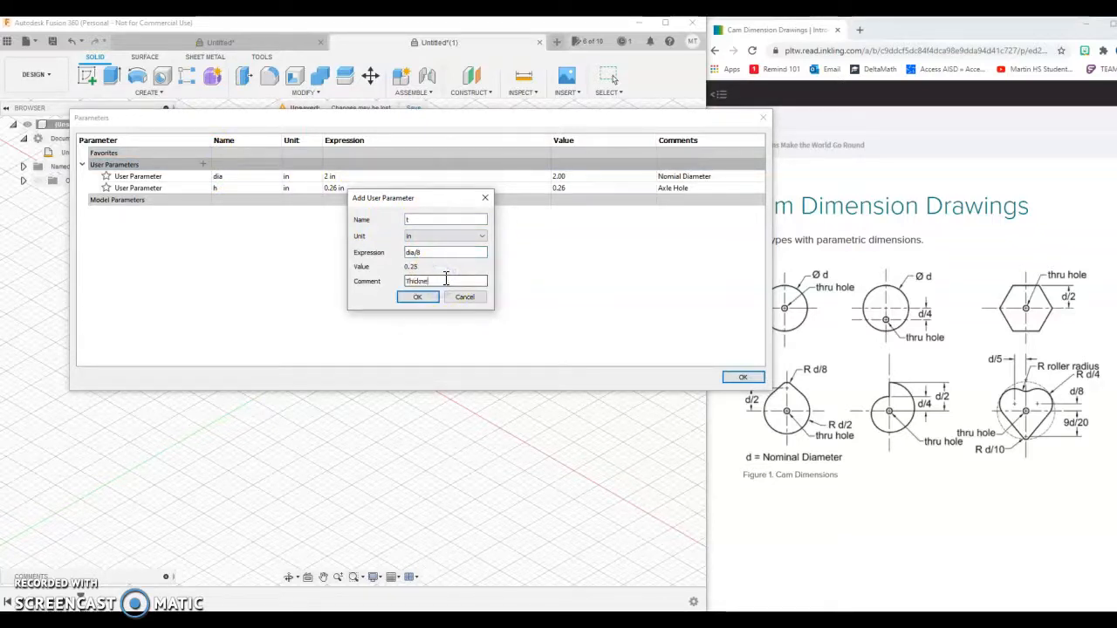
key("Return")
left_click(752, 377)
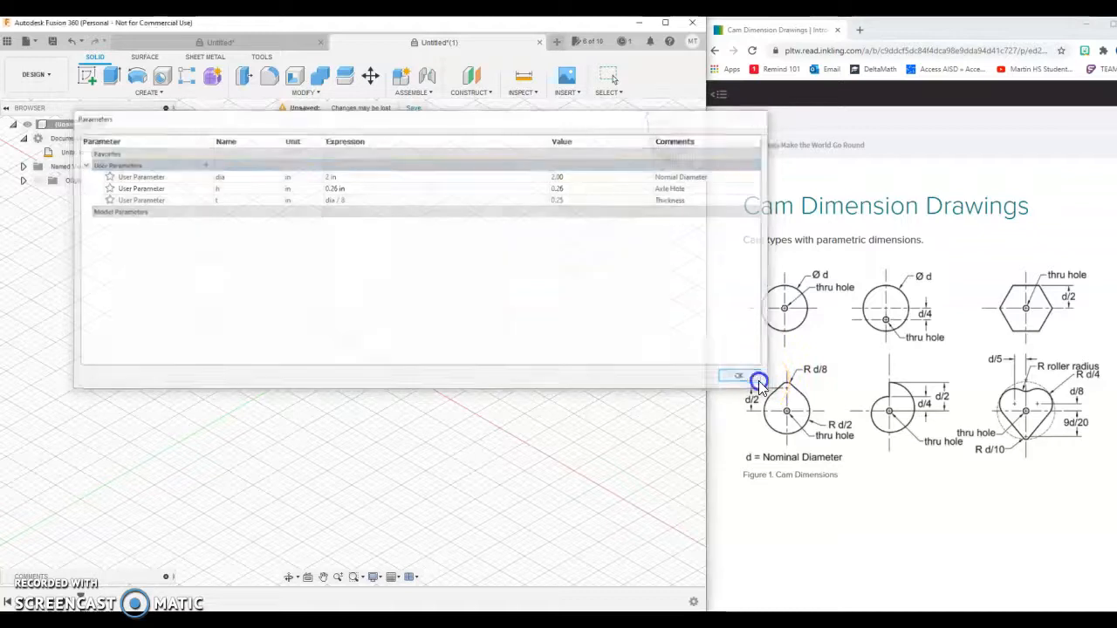
- Start a new sketch on the front plane
left_click(655, 145)
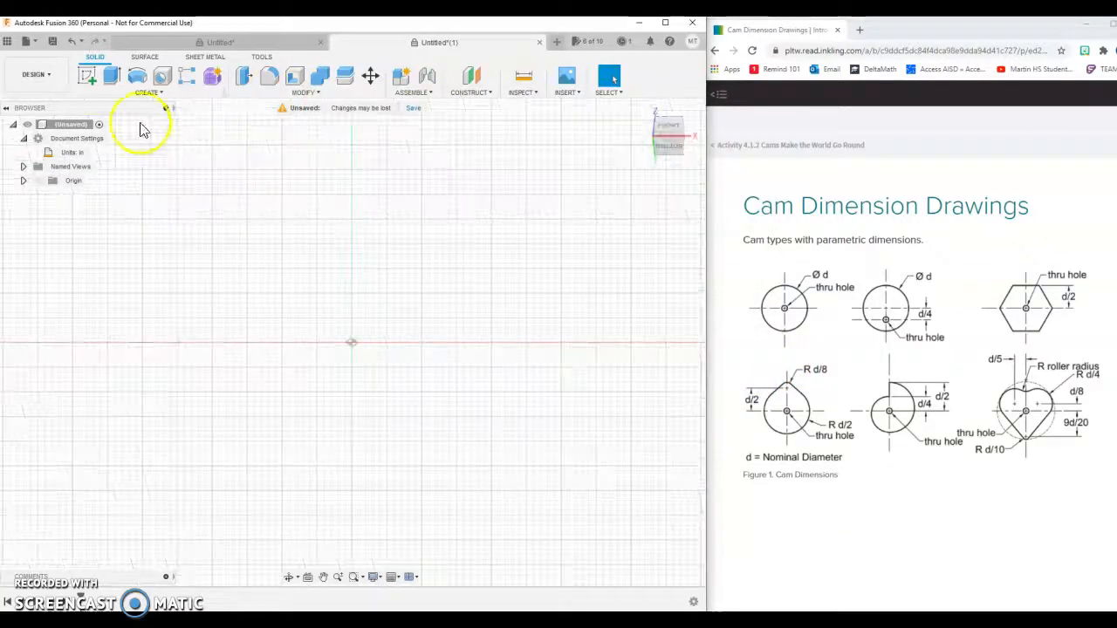
left_click(88, 81)
left_click(371, 326)
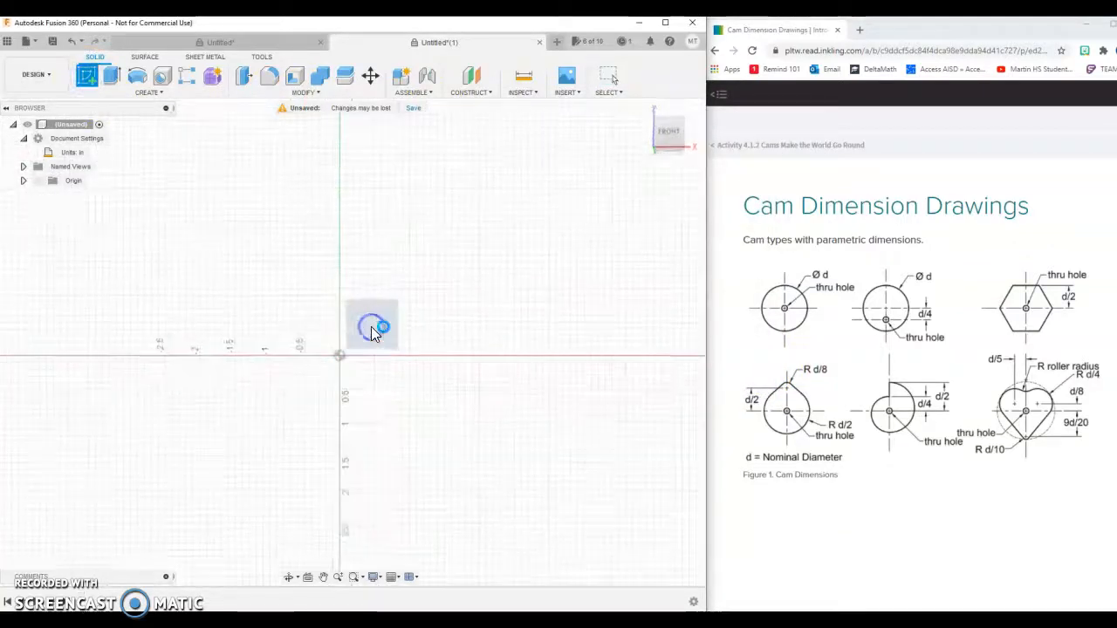
scroll(340, 394, "up", 1)
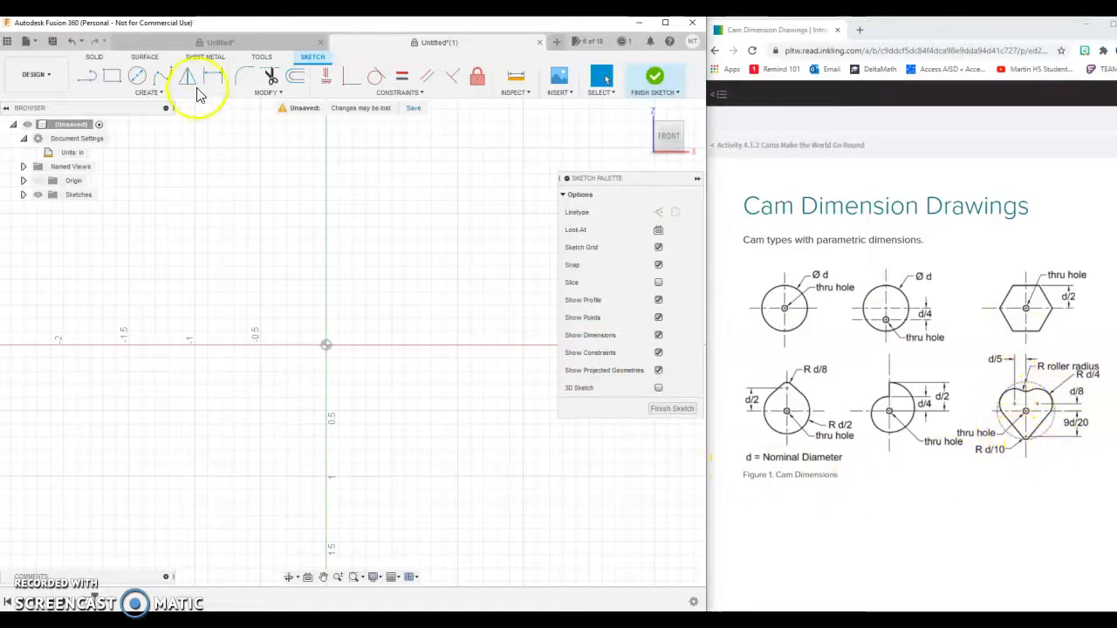
- Draw a circle centred on the origin with diameter dia and convert it to construction geometry
left_click(137, 76)
left_click(326, 345)
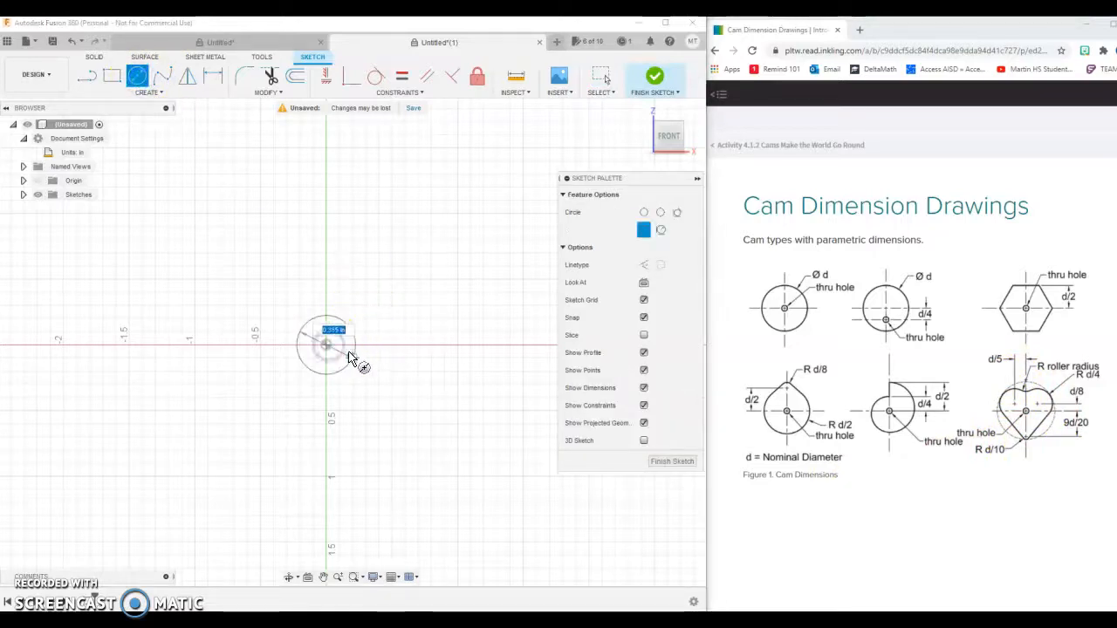
type("2")
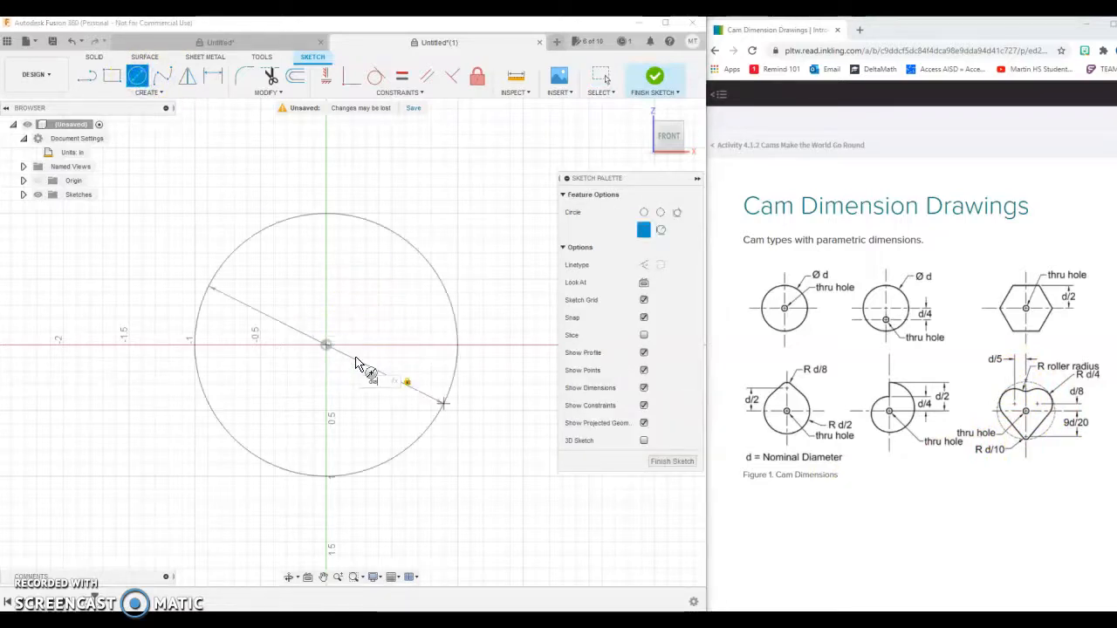
left_click(420, 335)
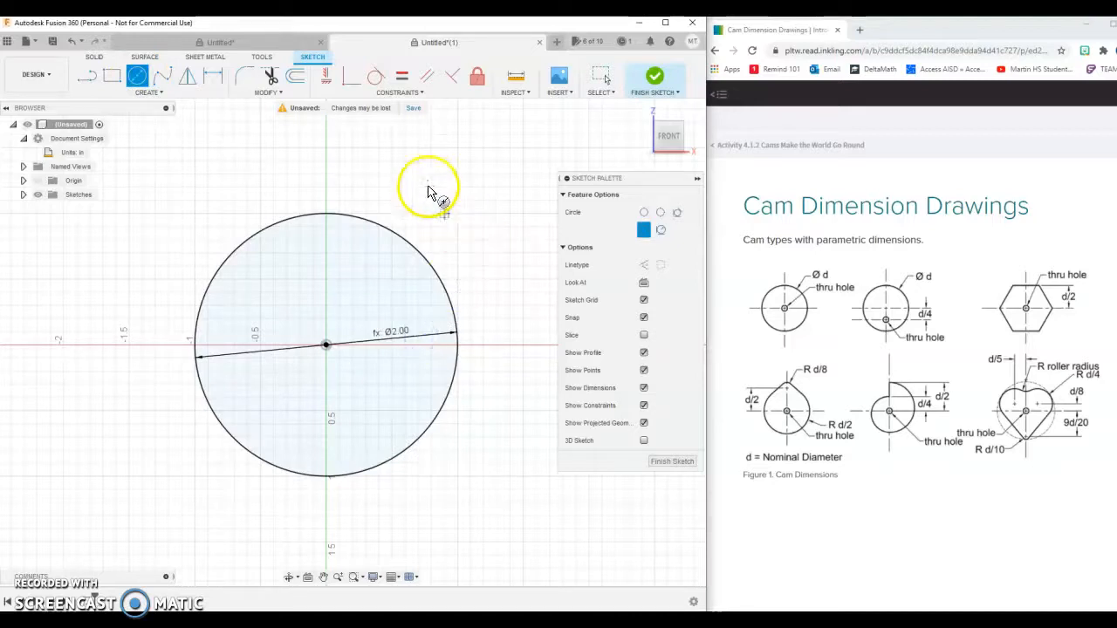
key("Escape")
right_click(413, 248)
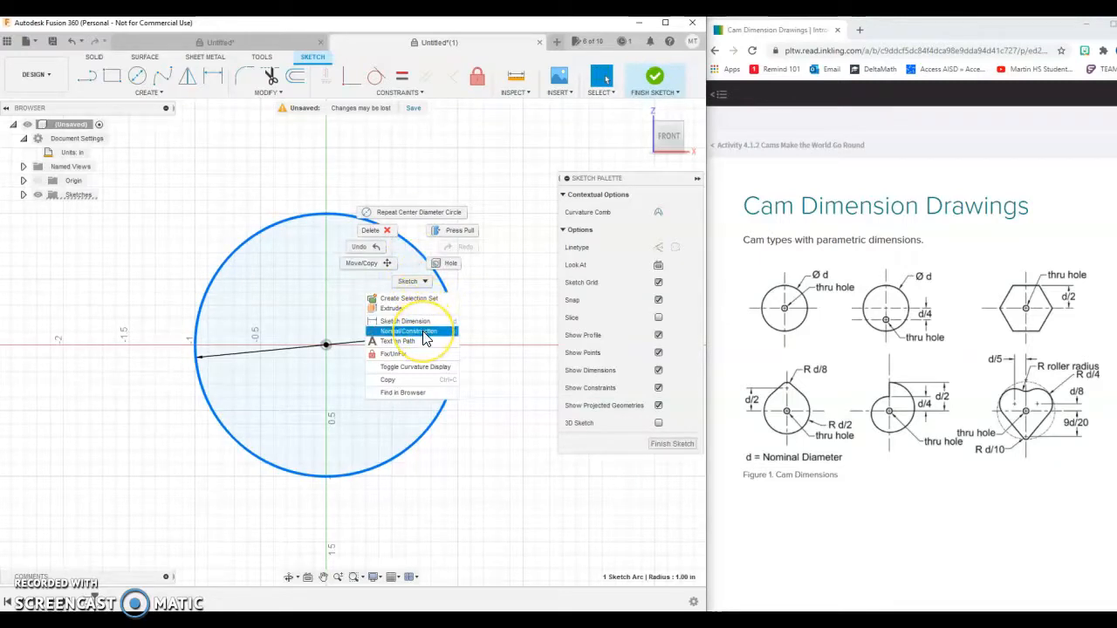
left_click(423, 339)
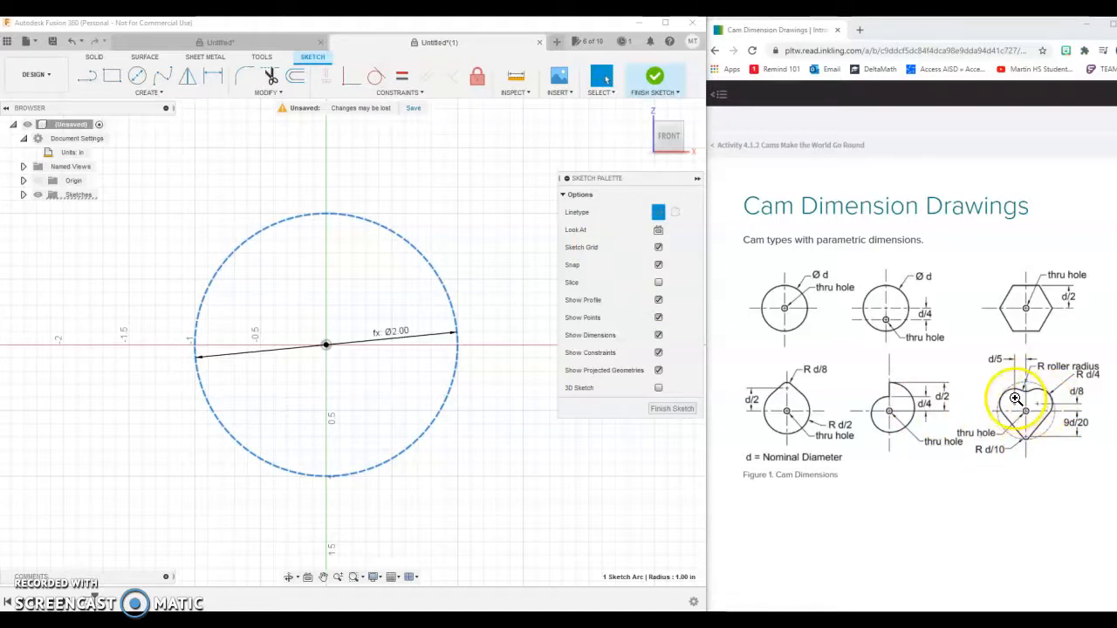
- Sketch a small circle inside the upper-left part of the construction circle and make it tangent to that circle
left_click(137, 76)
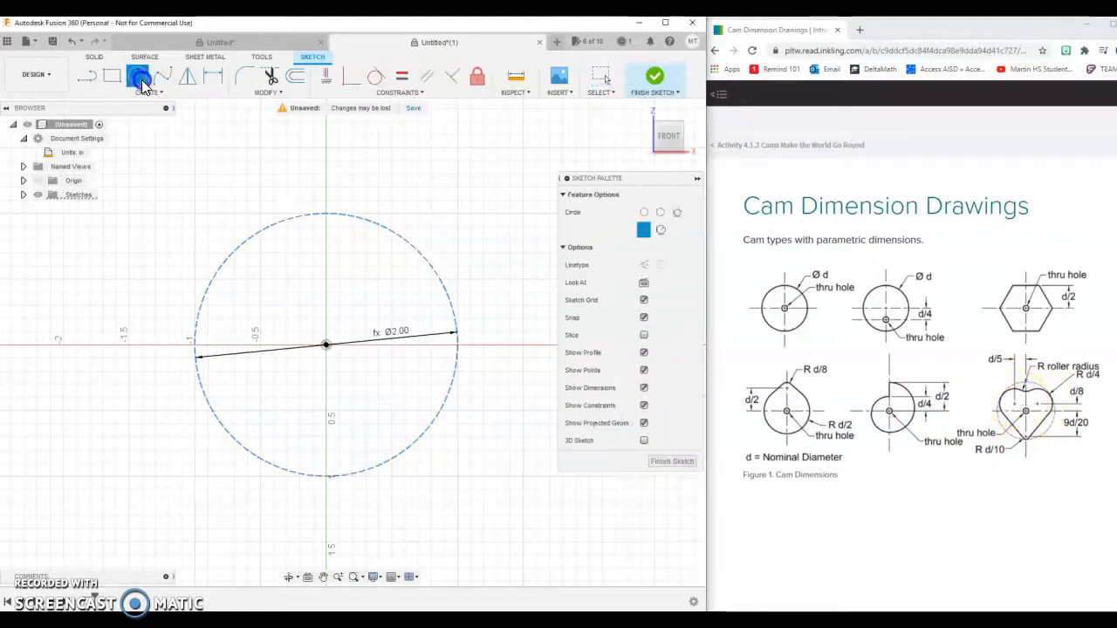
left_click(269, 261)
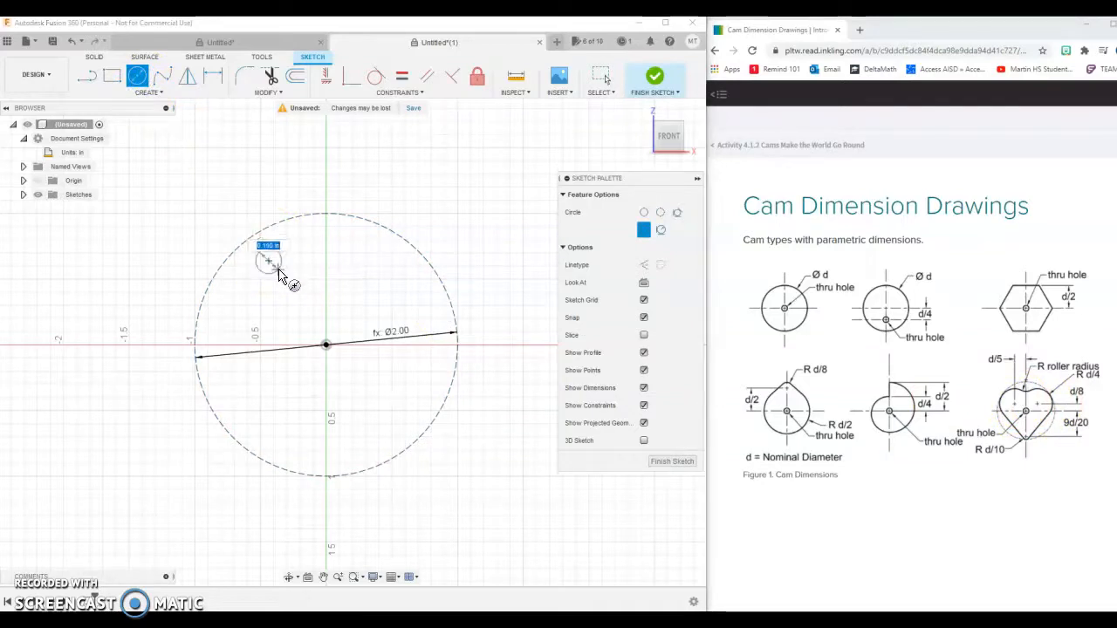
left_click(285, 279)
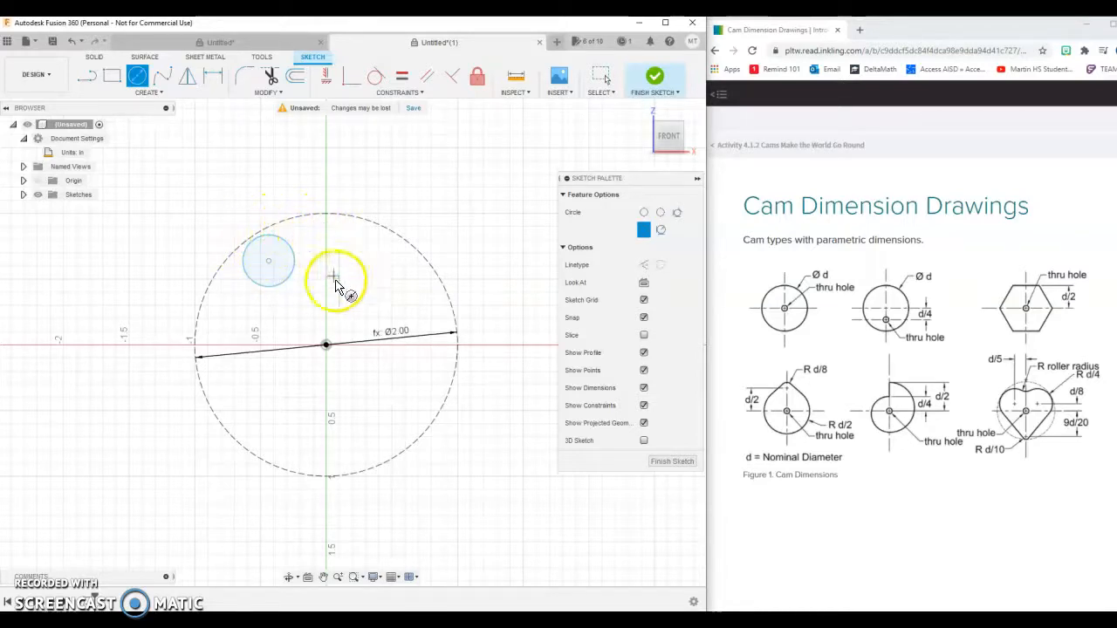
key("Escape")
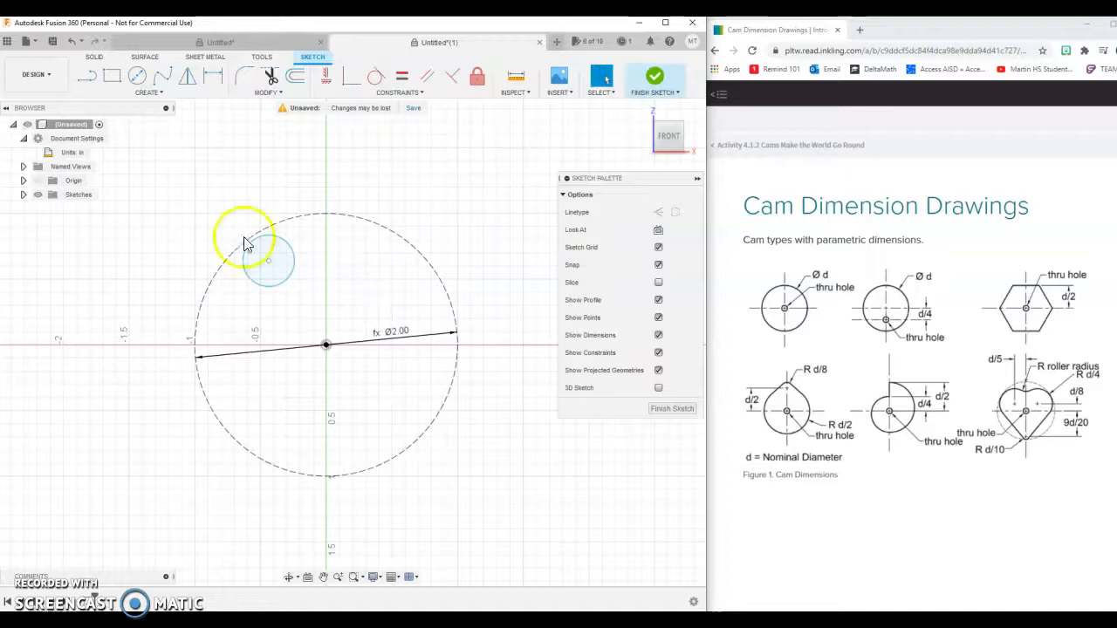
left_click(387, 81)
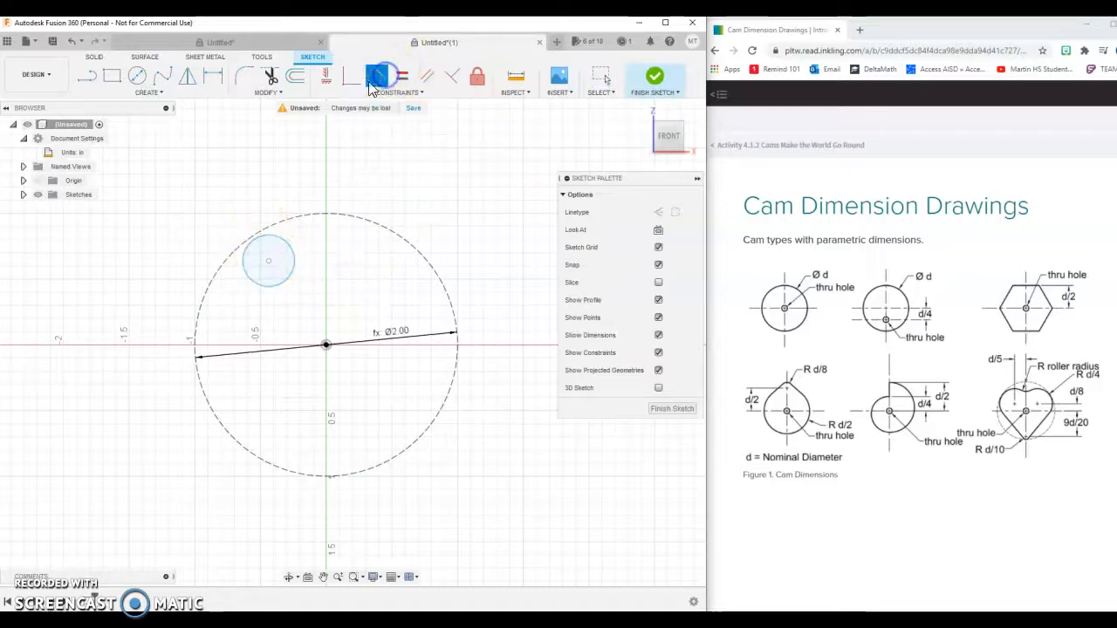
left_click(288, 219)
left_click(284, 247)
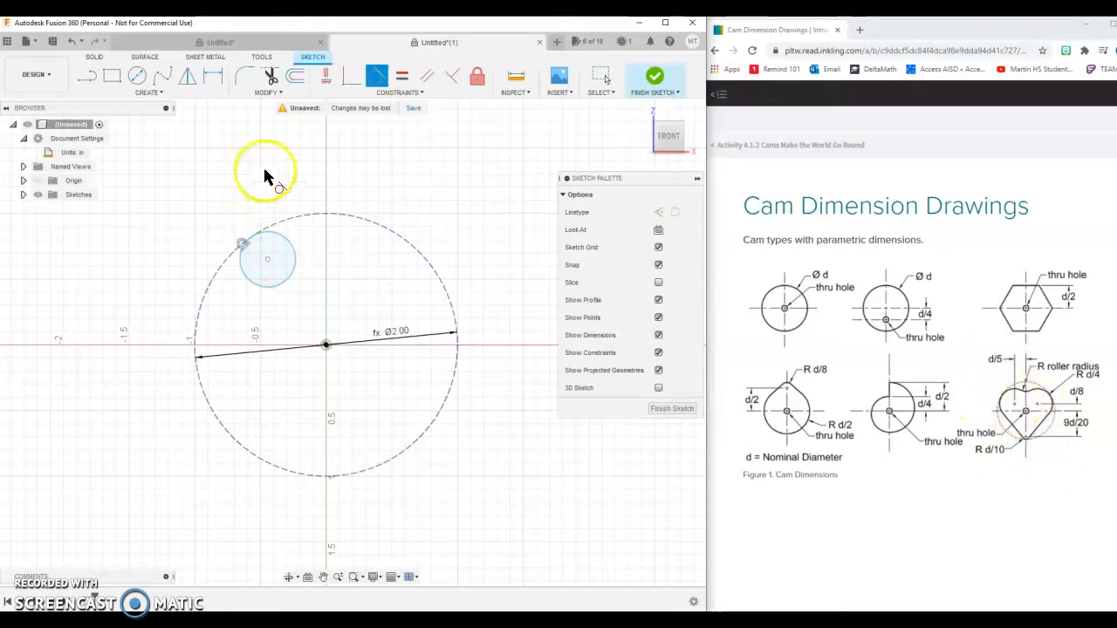
- Dimension the horizontal distance from the origin to the small circle's centre as dia/5
left_click(213, 76)
left_click(327, 346)
left_click(268, 260)
left_click(291, 172)
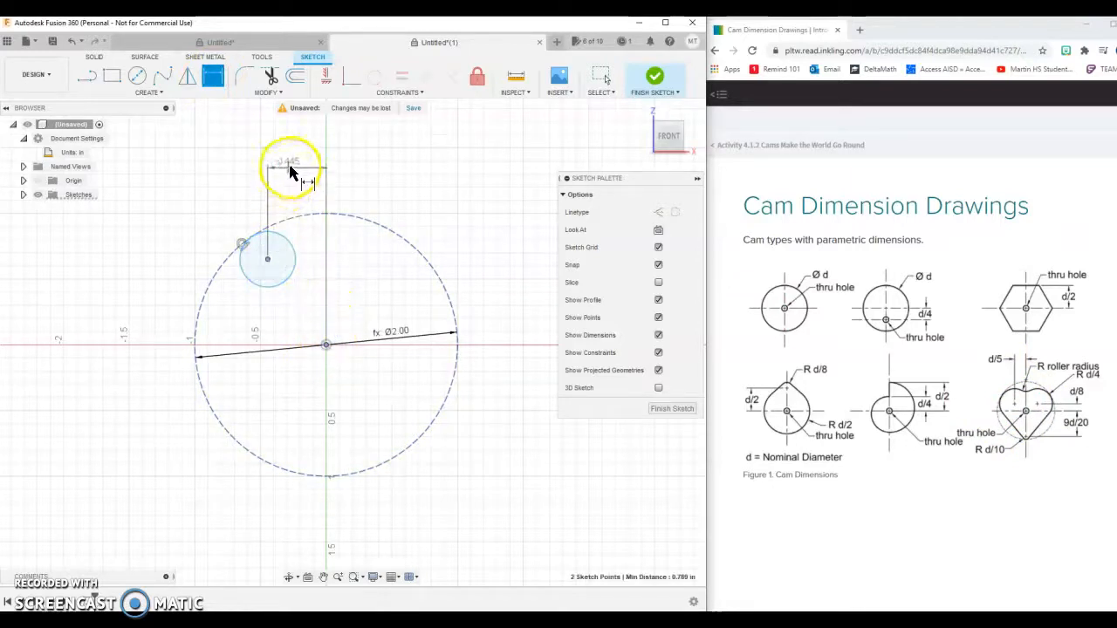
type("dia")
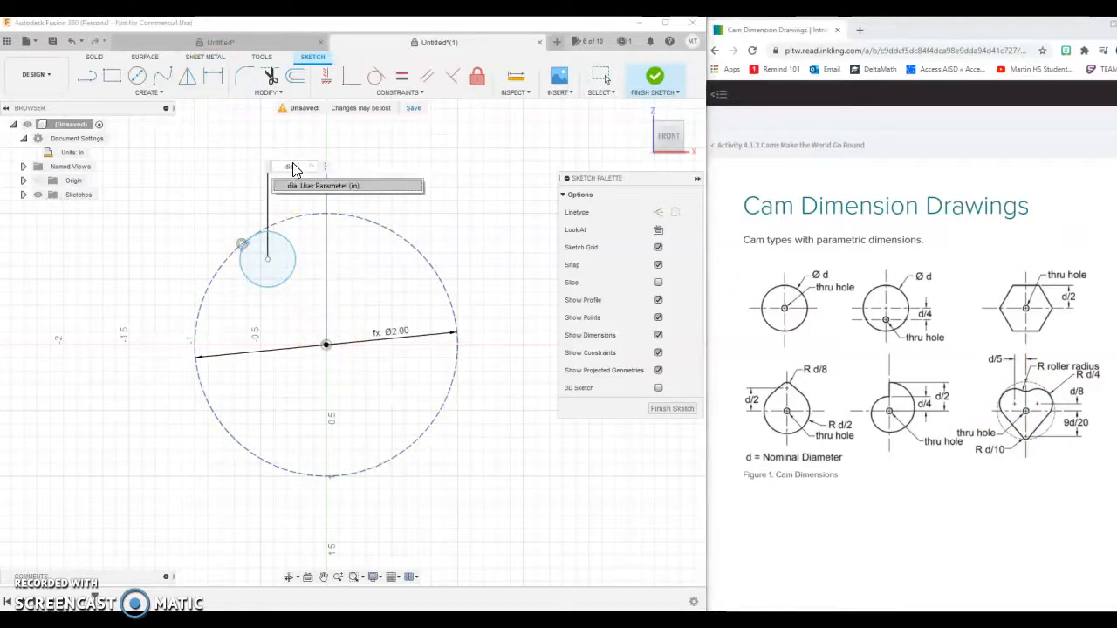
type("/5")
key("Return")
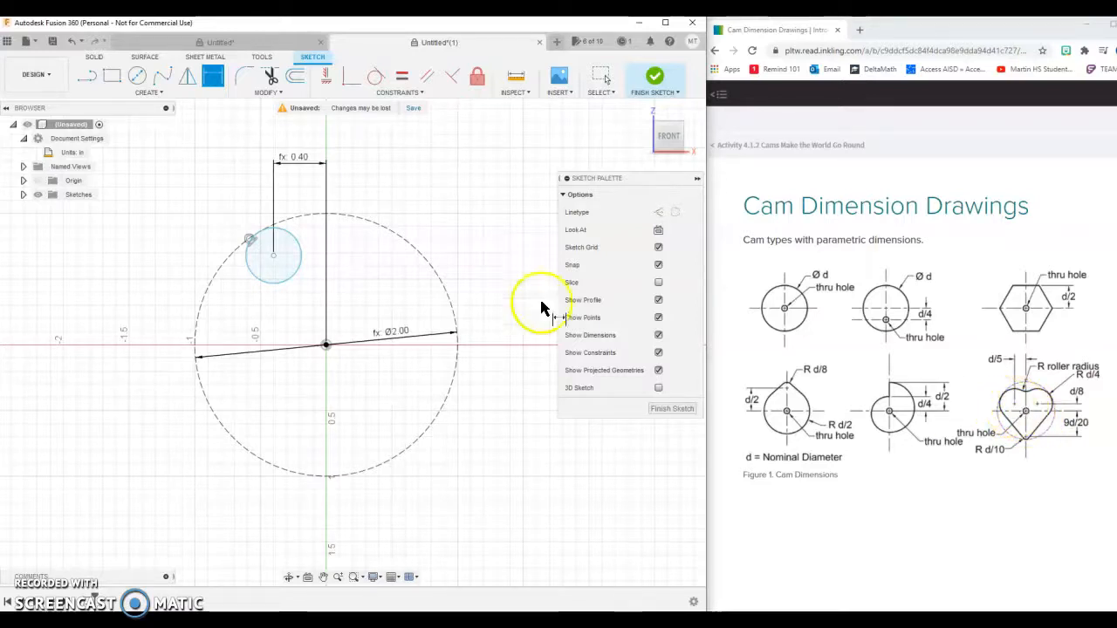
- Dimension the vertical distance from the origin to the left circle's centre as dia/8
left_click(243, 84)
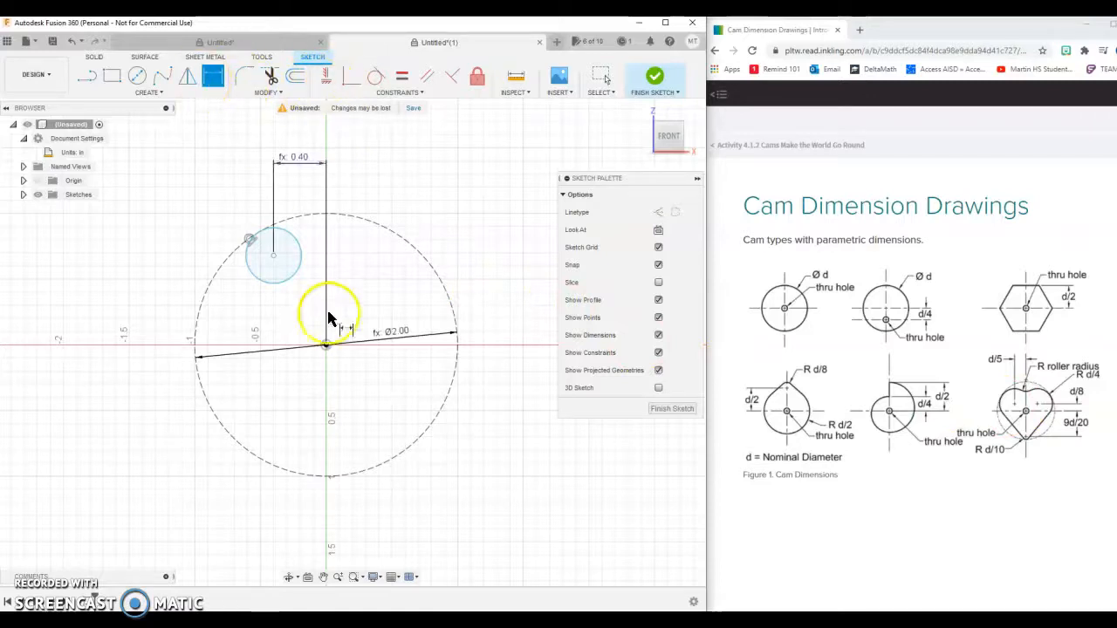
left_click(272, 257)
left_click(140, 271)
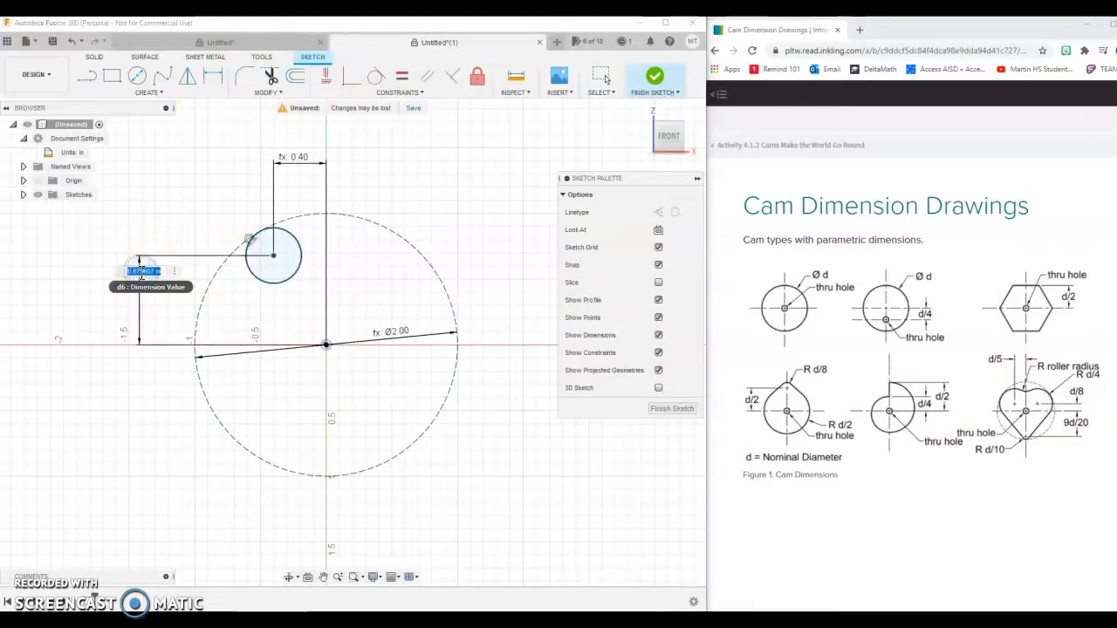
type("dia/8")
key("Return")
left_click(87, 567)
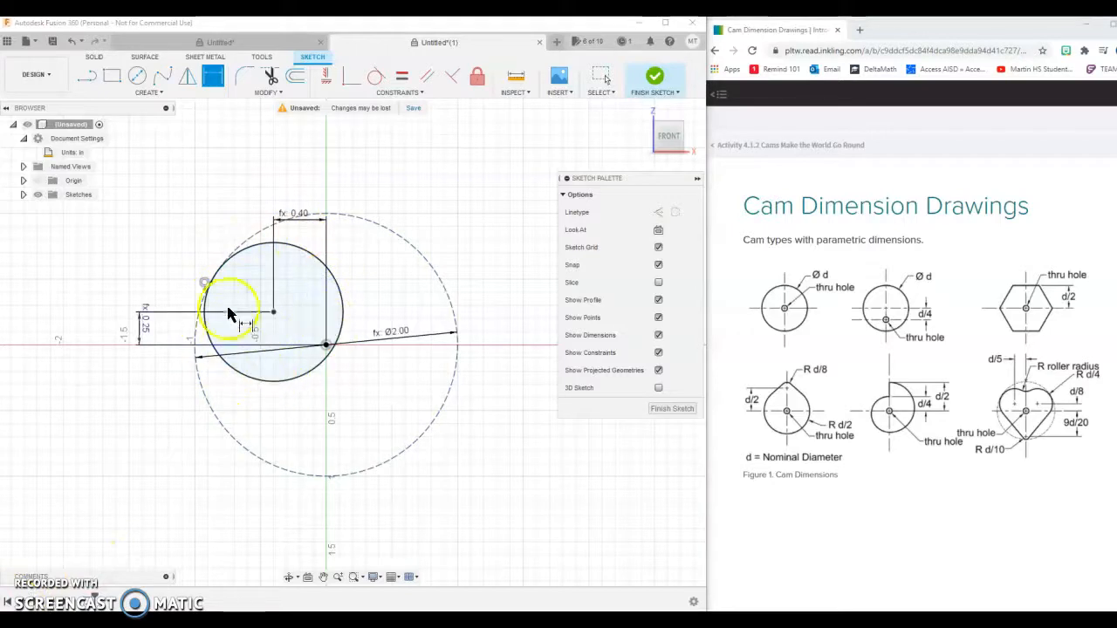
- Sketch a second circle of about 0.18 in radius in the upper-right part of the construction circle and make it tangent to that circle
left_click(142, 78)
left_click(377, 277)
left_click(389, 300)
key("Escape")
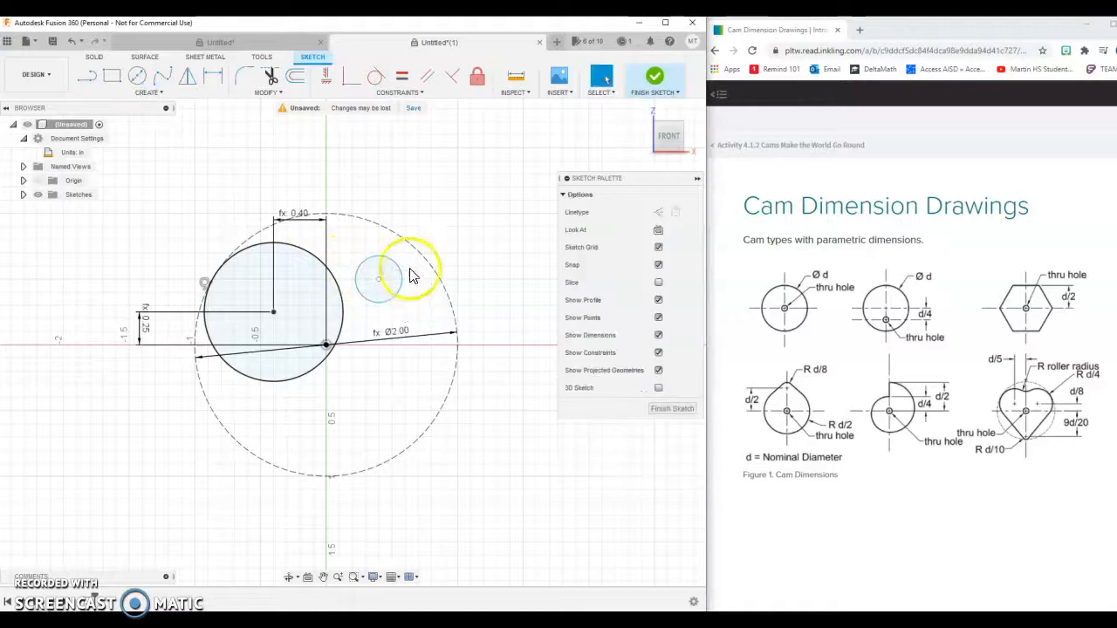
left_click(378, 77)
left_click(404, 277)
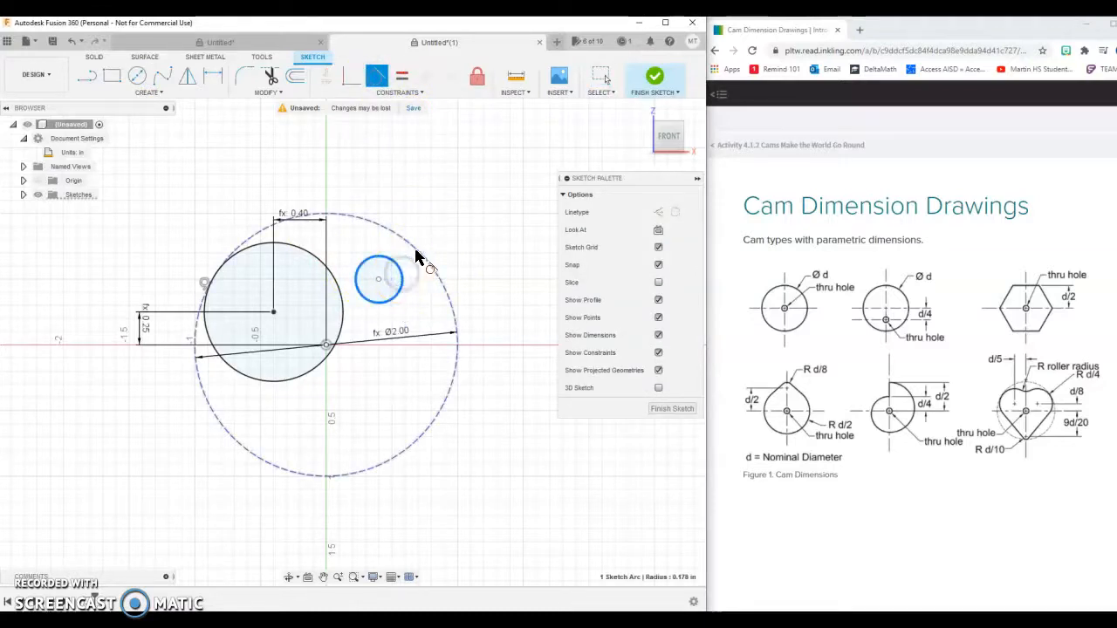
left_click(416, 250)
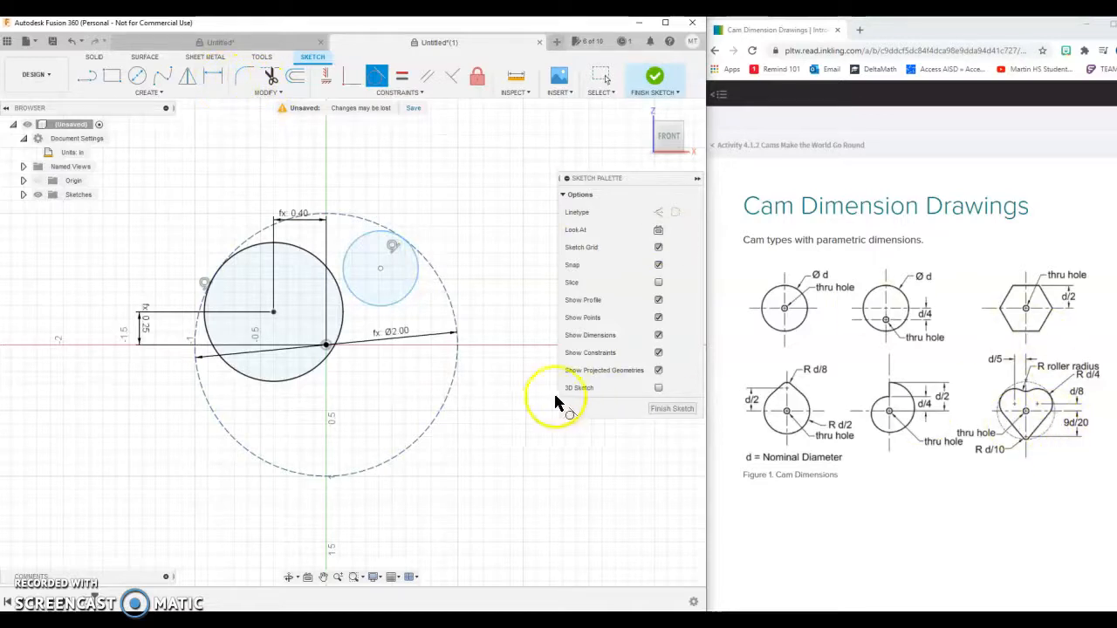
- Dimension the horizontal distance from the origin to the right circle's centre as dia/5
left_click(212, 76)
left_click(326, 345)
left_click(380, 268)
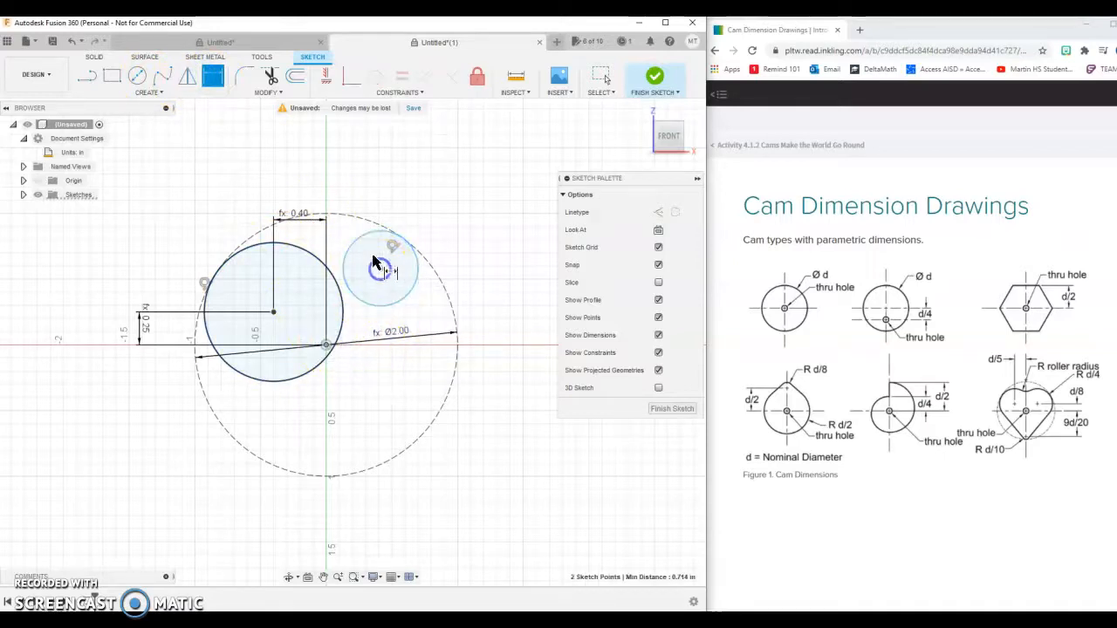
left_click(352, 199)
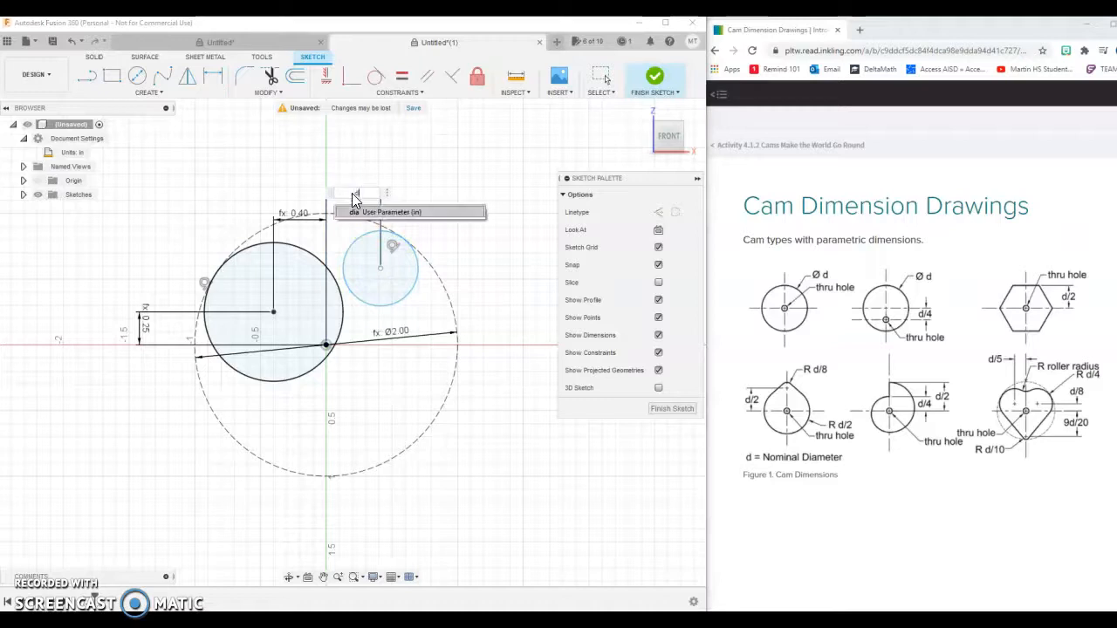
type("d/5")
key("Return")
- Dimension the vertical distance from the origin to the right circle's centre as dia/8
left_click(224, 87)
left_click(326, 344)
left_click(378, 267)
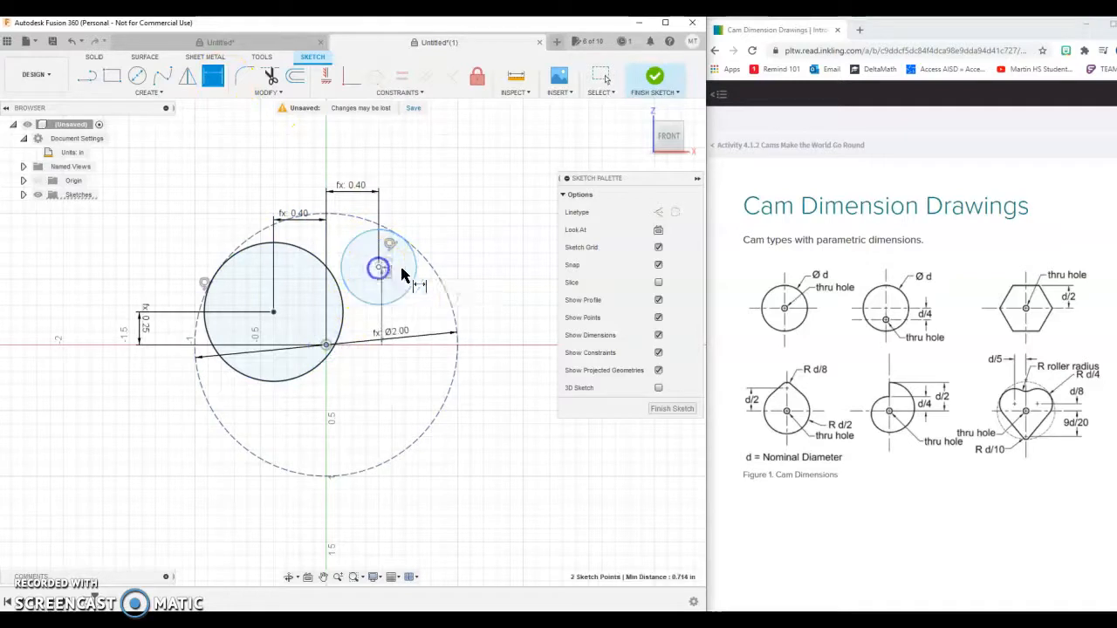
left_click(486, 295)
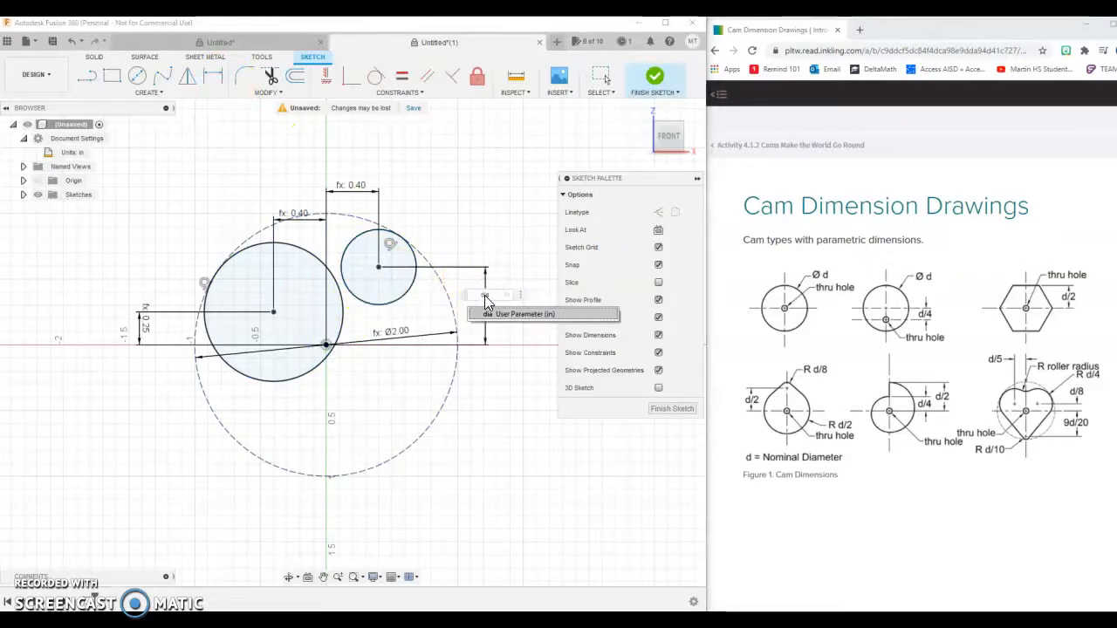
key("Escape")
key("d")
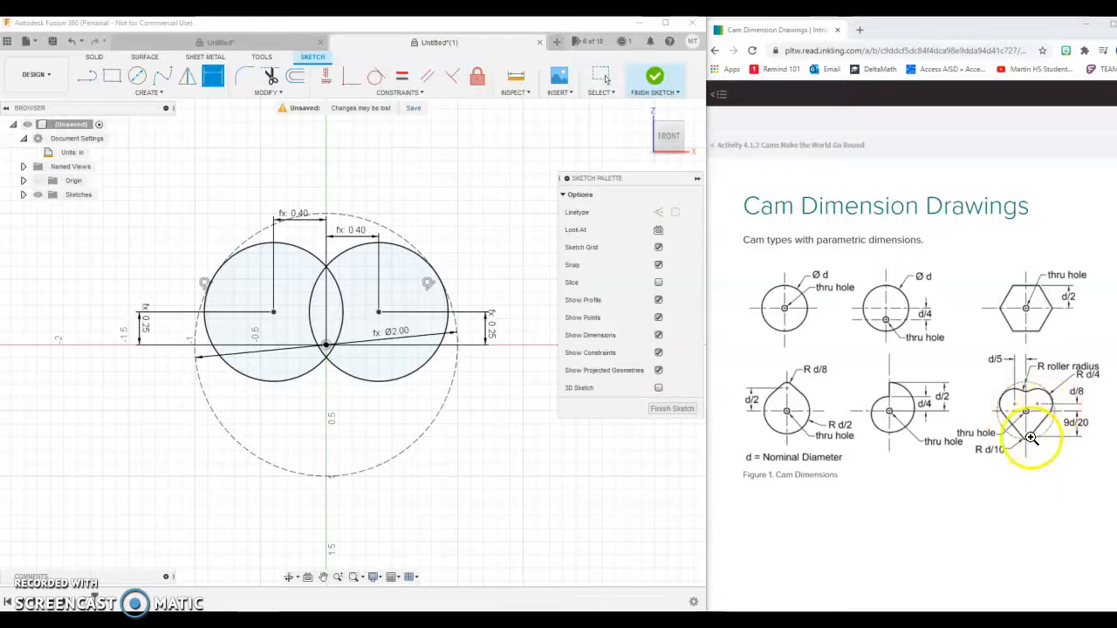
- Sketch a small circle inside the construction circle near its lowest point, slightly right of the vertical axis, for the heart's tip
left_click(137, 76)
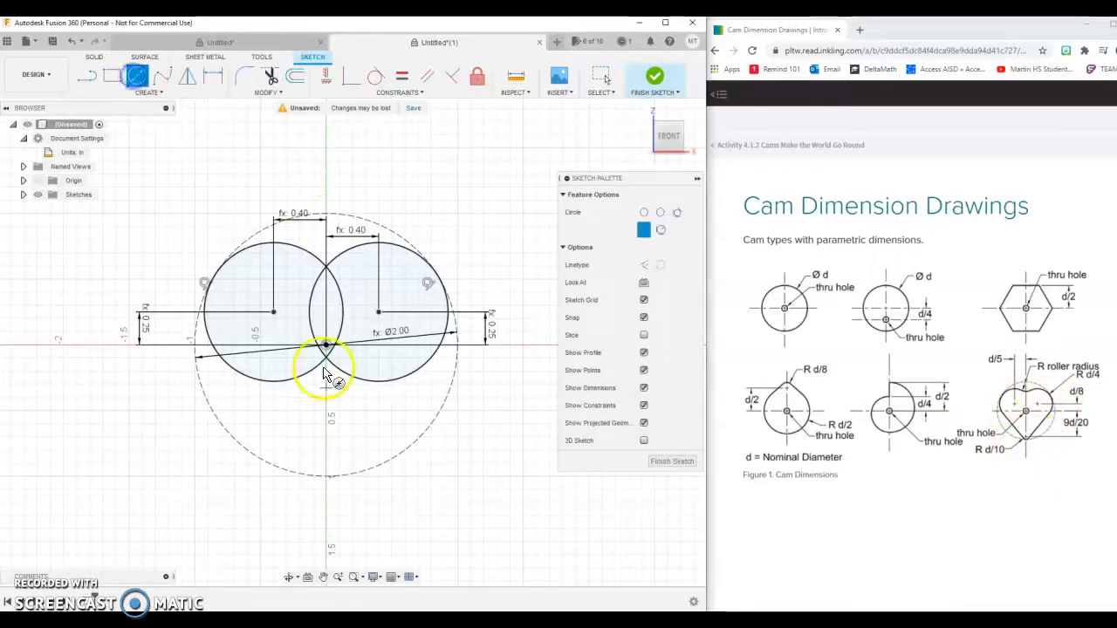
left_click(340, 451)
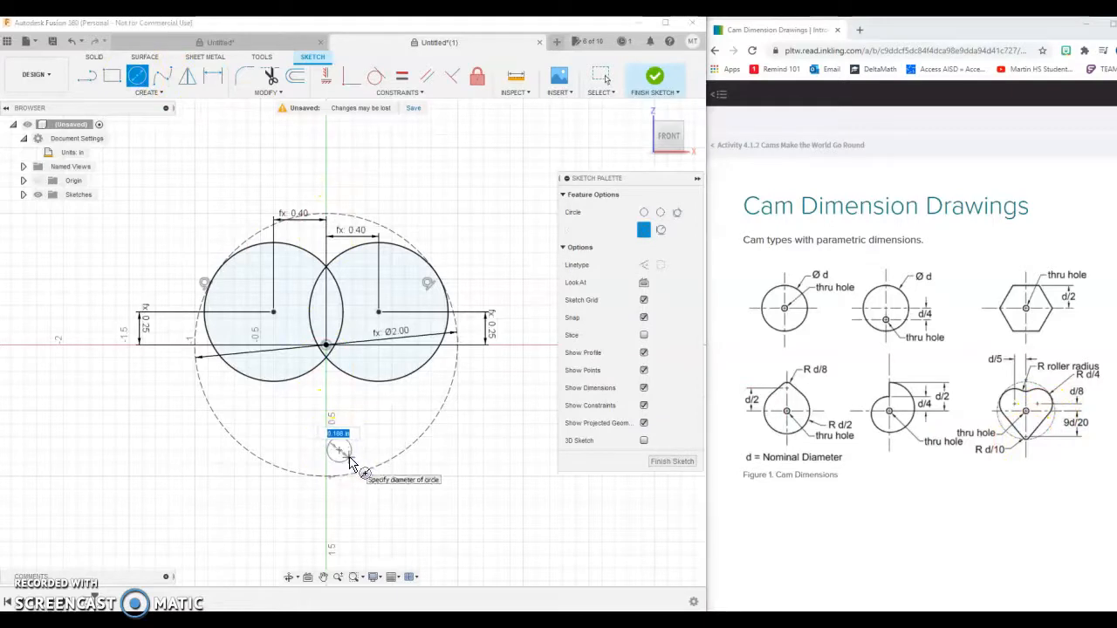
left_click(346, 463)
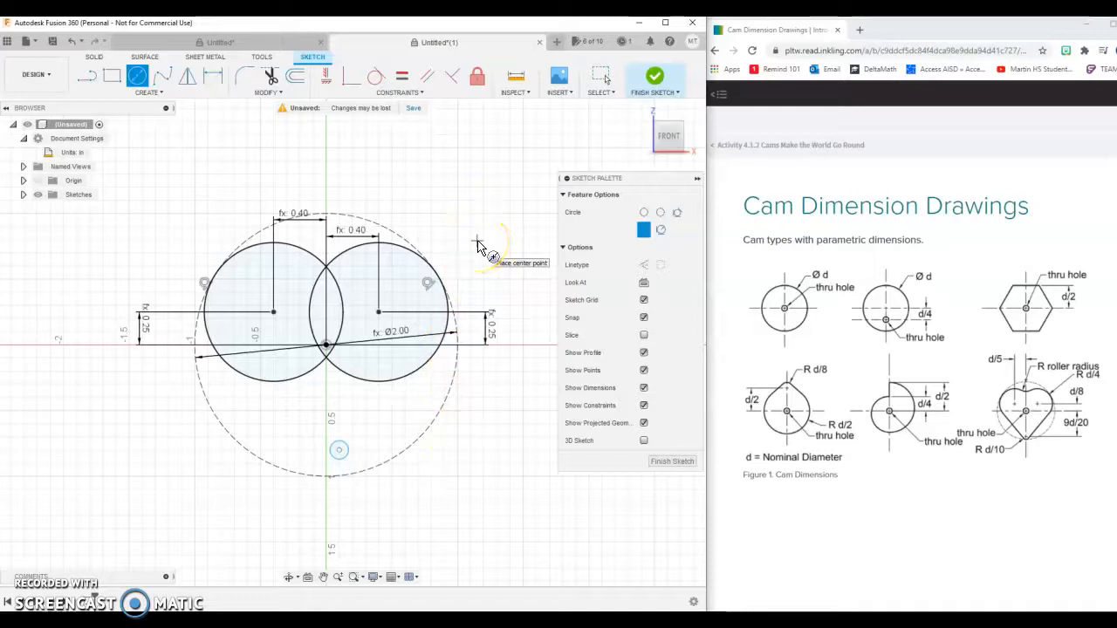
- Align the small tip circle's centre vertically with the origin and make the circle tangent to the construction circle
left_click(329, 84)
left_click(326, 346)
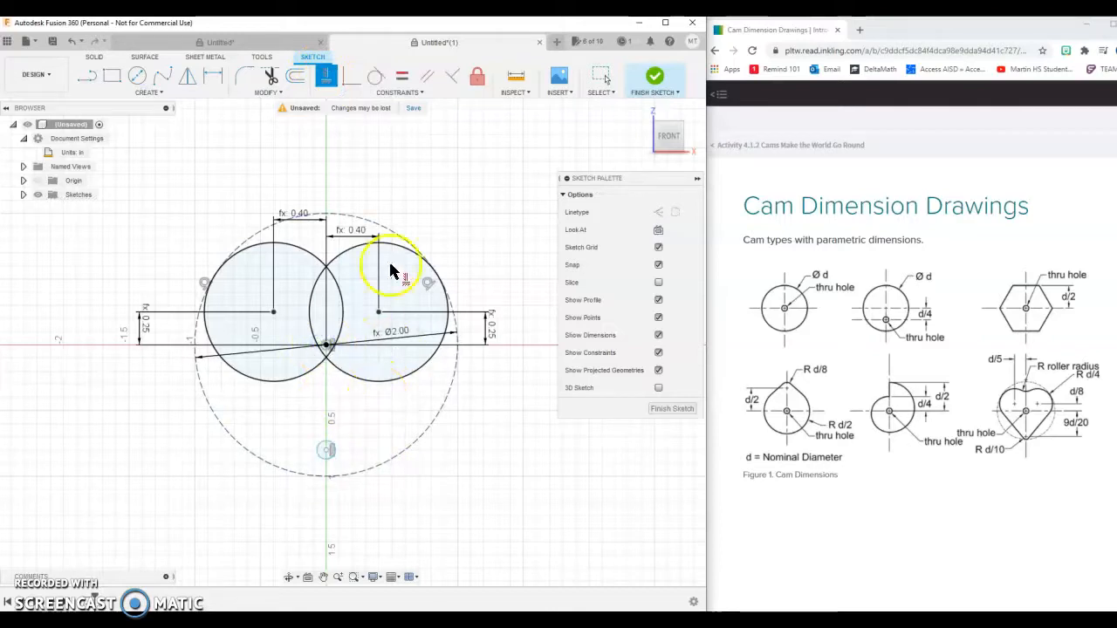
left_click(376, 77)
left_click(336, 459)
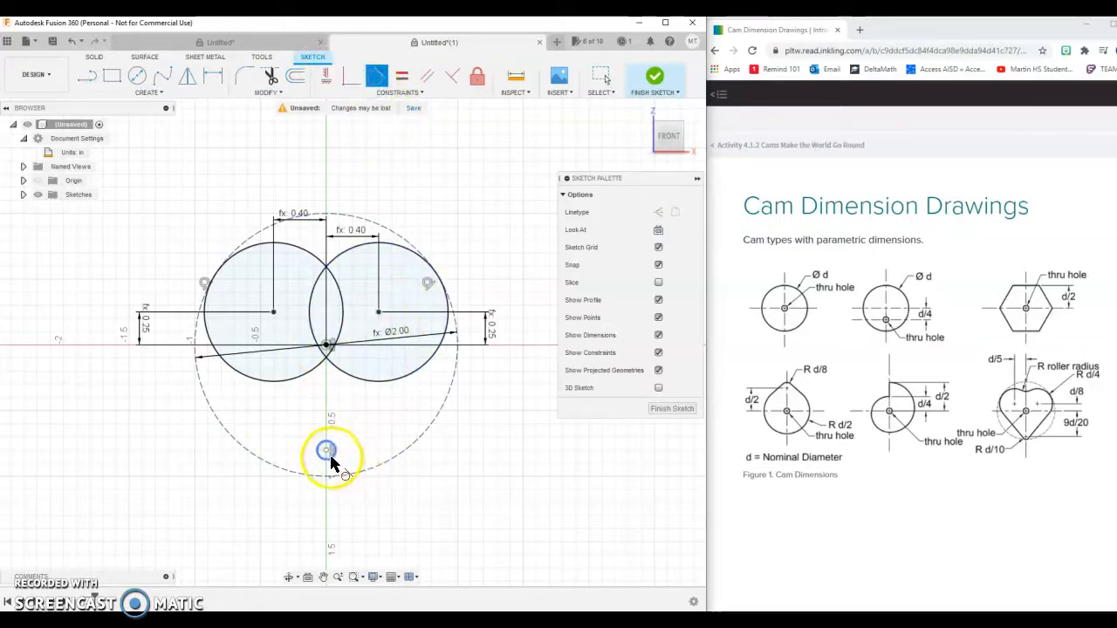
left_click(336, 478)
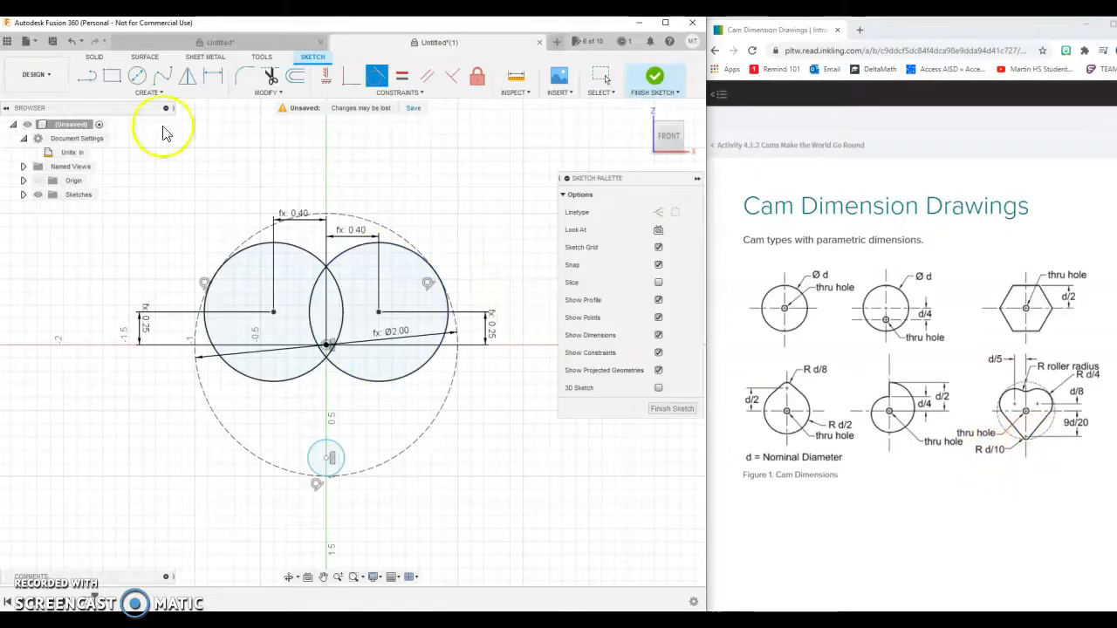
- Dimension the small tip circle's diameter
left_click(213, 77)
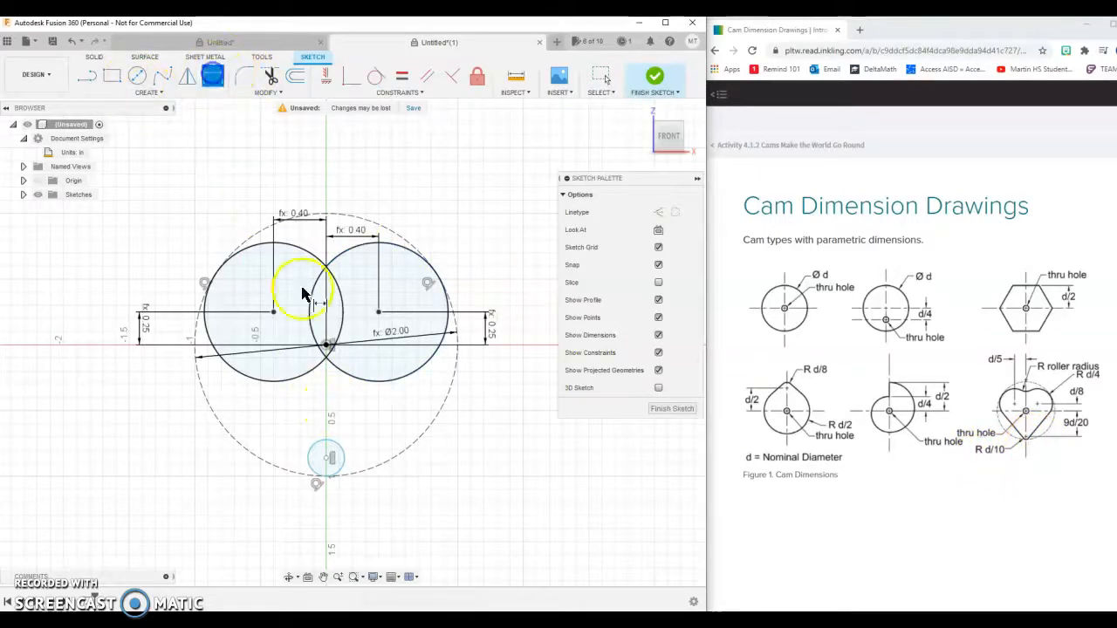
left_click(342, 472)
left_click(403, 504)
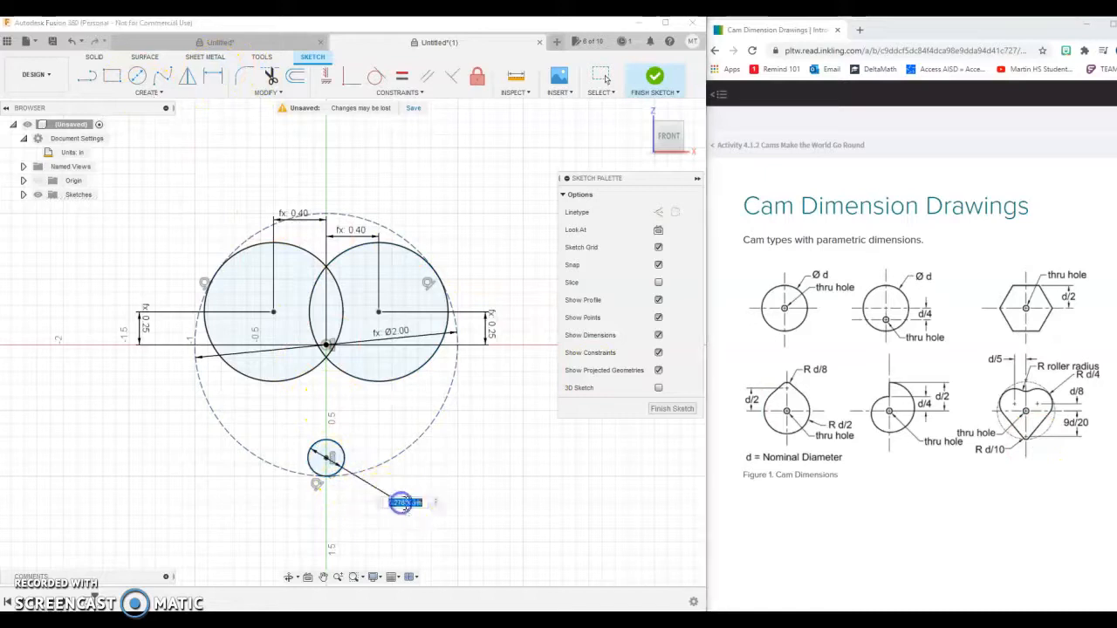
left_click(480, 485)
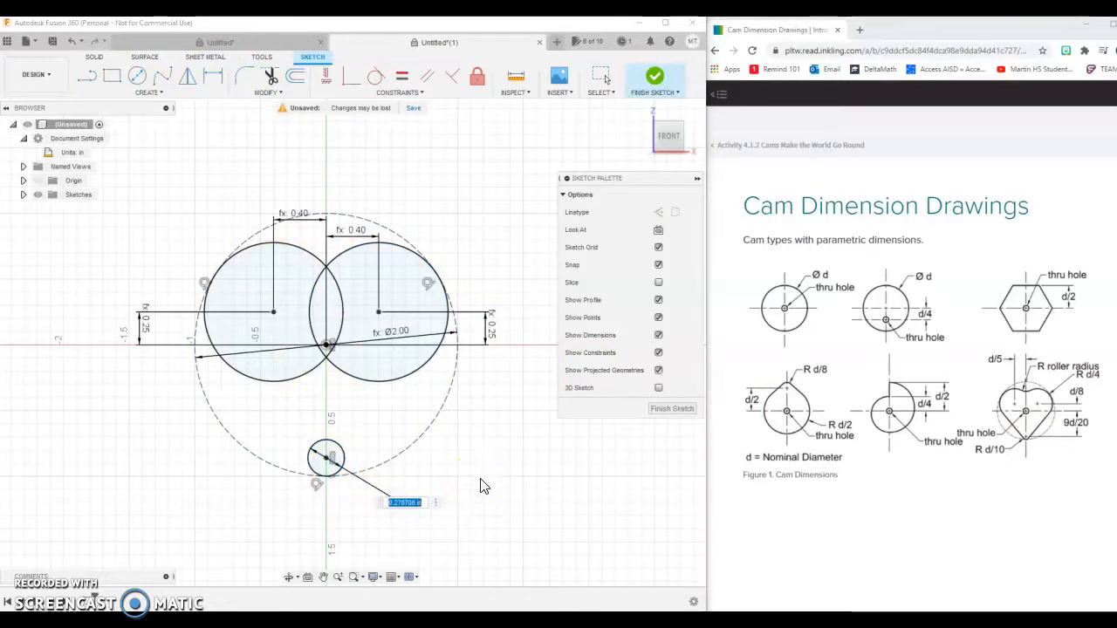
key("Return")
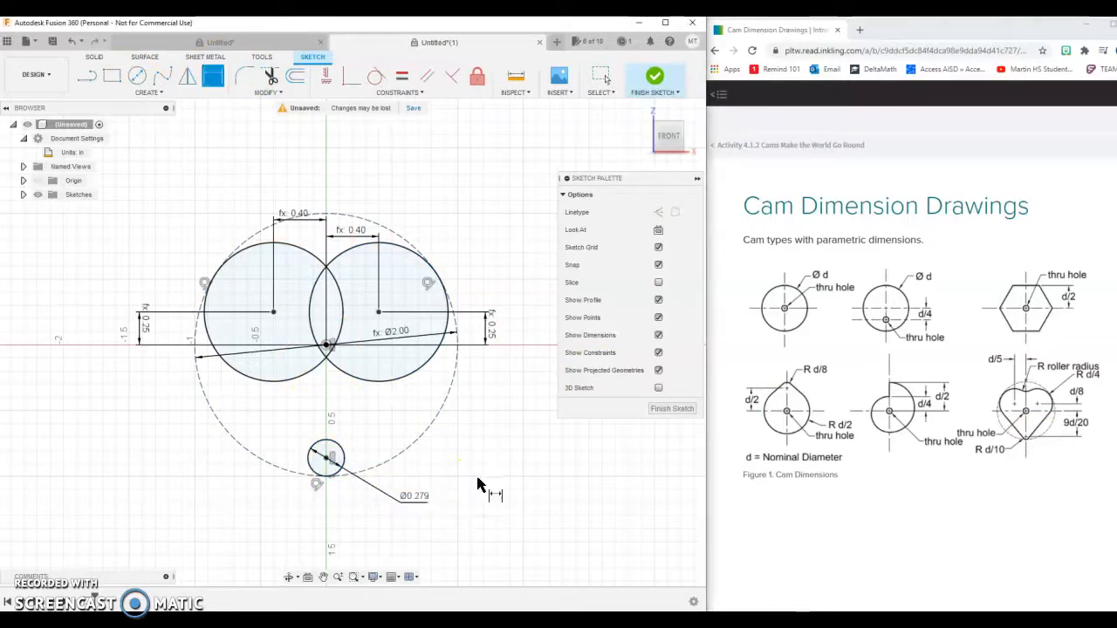
- Switch the tip circle's diameter dimension to a radius and set it to dia/10
right_click(427, 498)
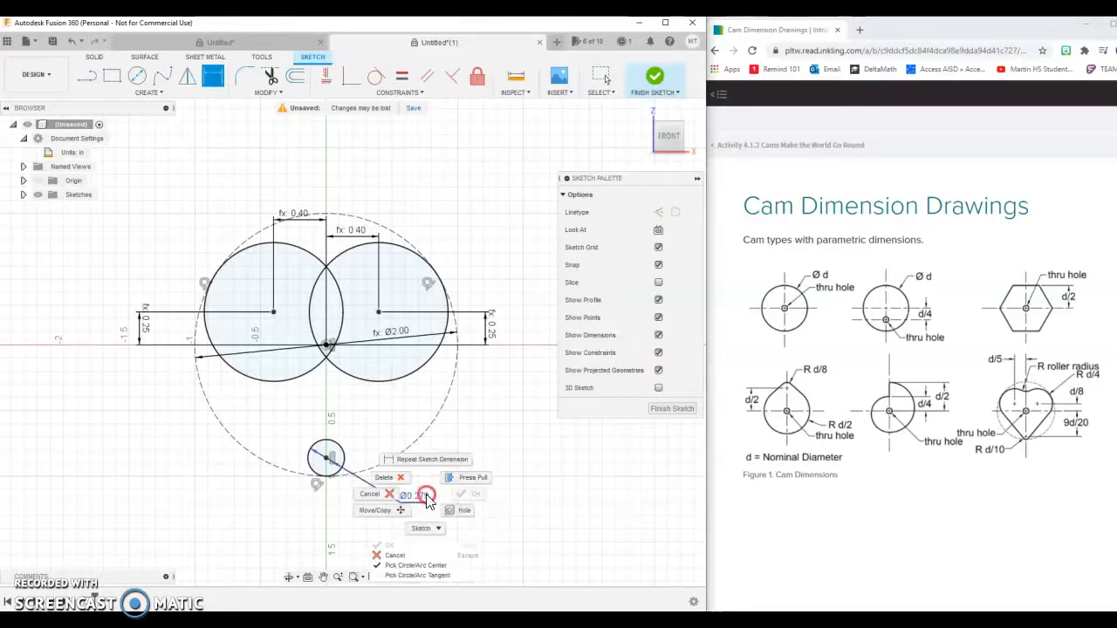
left_click(574, 445)
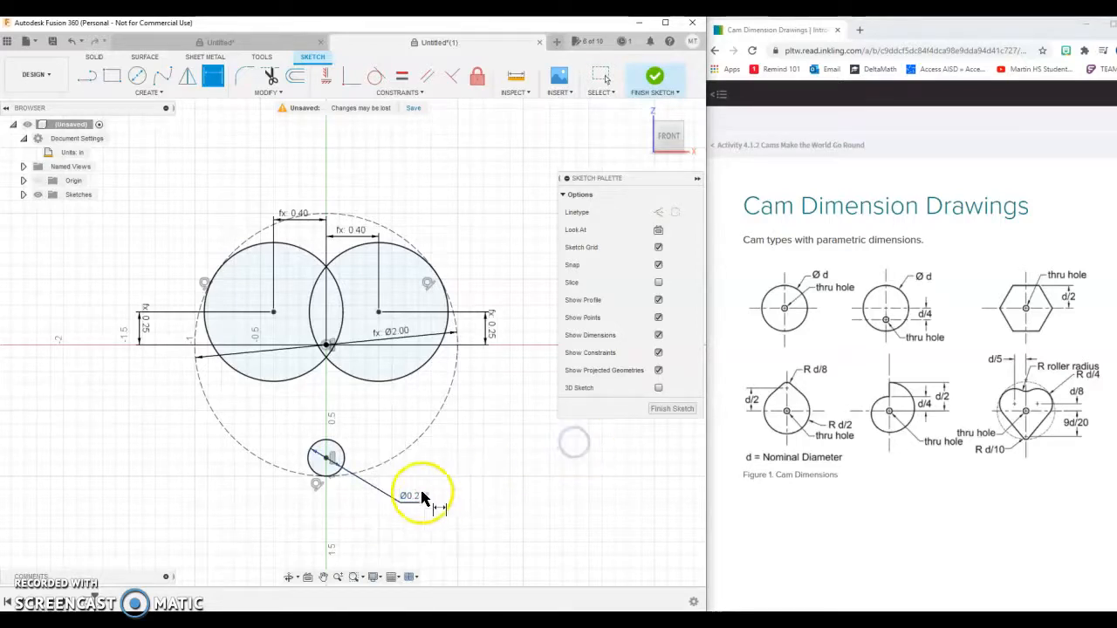
right_click(394, 497)
left_click(489, 454)
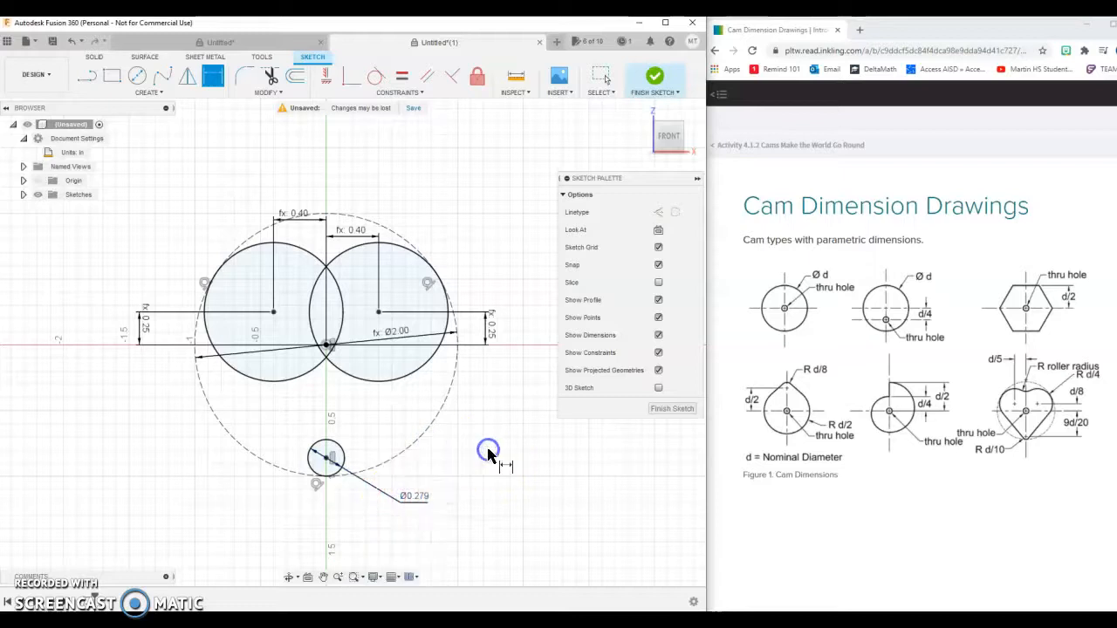
key("Escape")
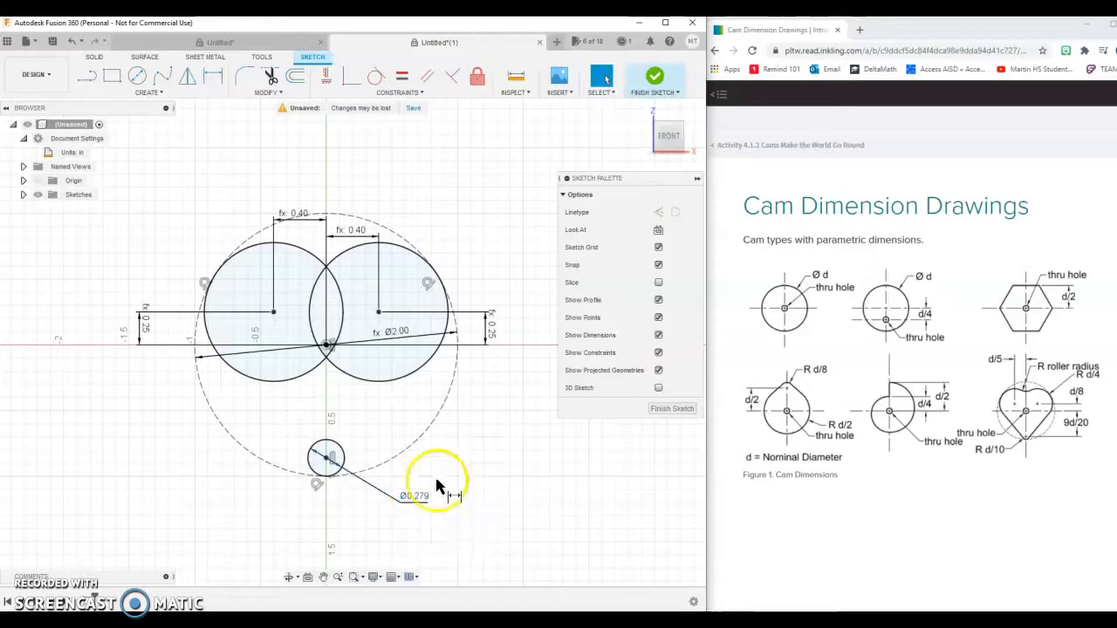
right_click(389, 504)
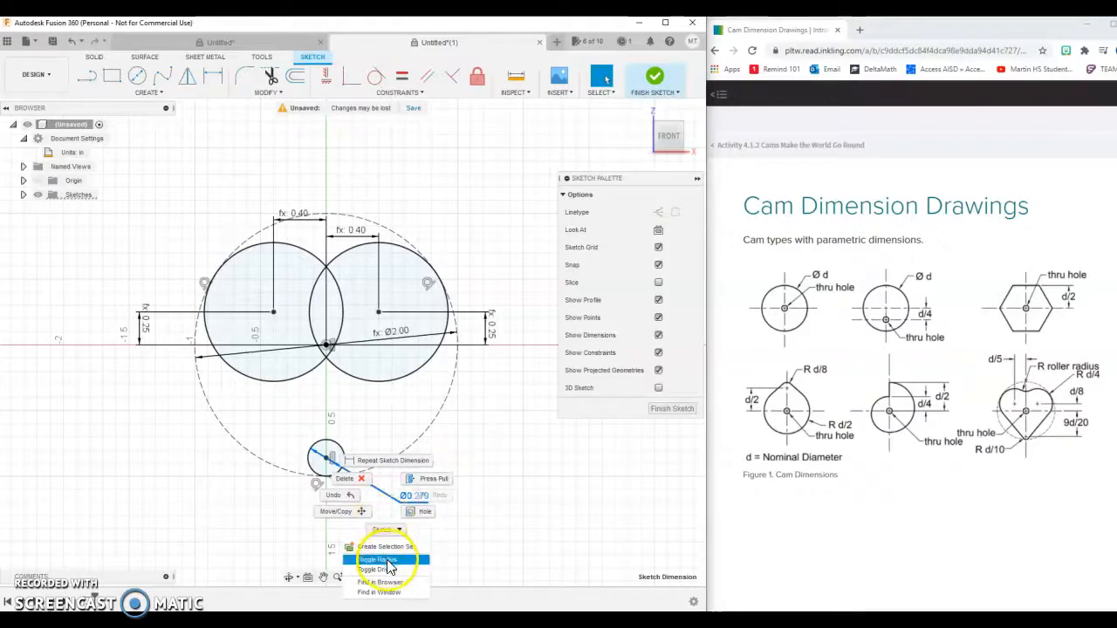
left_click(392, 561)
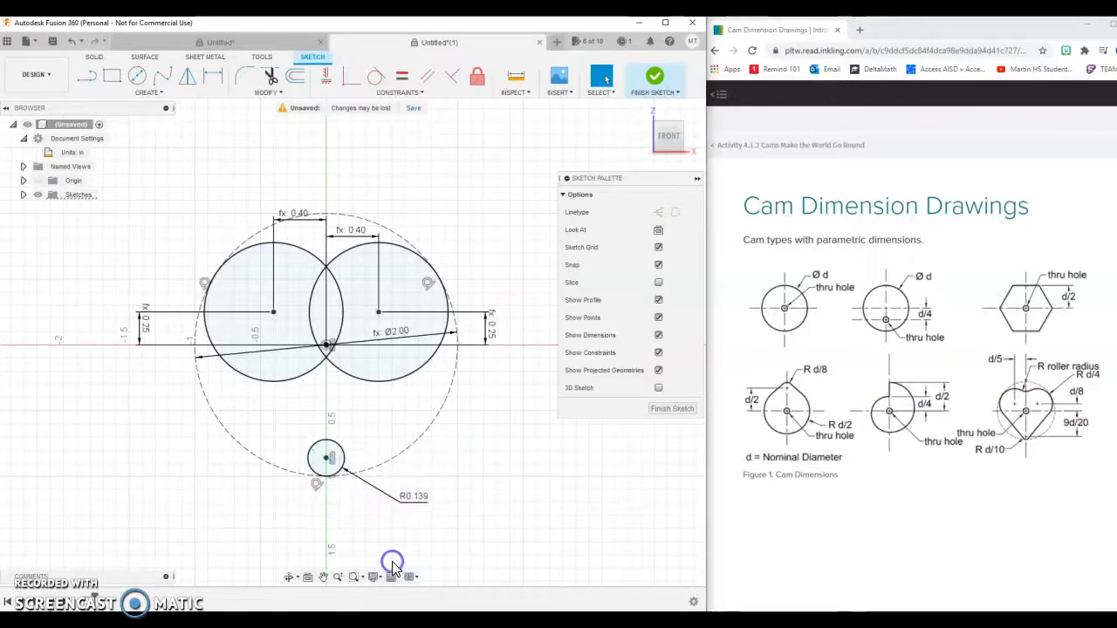
double_click(412, 495)
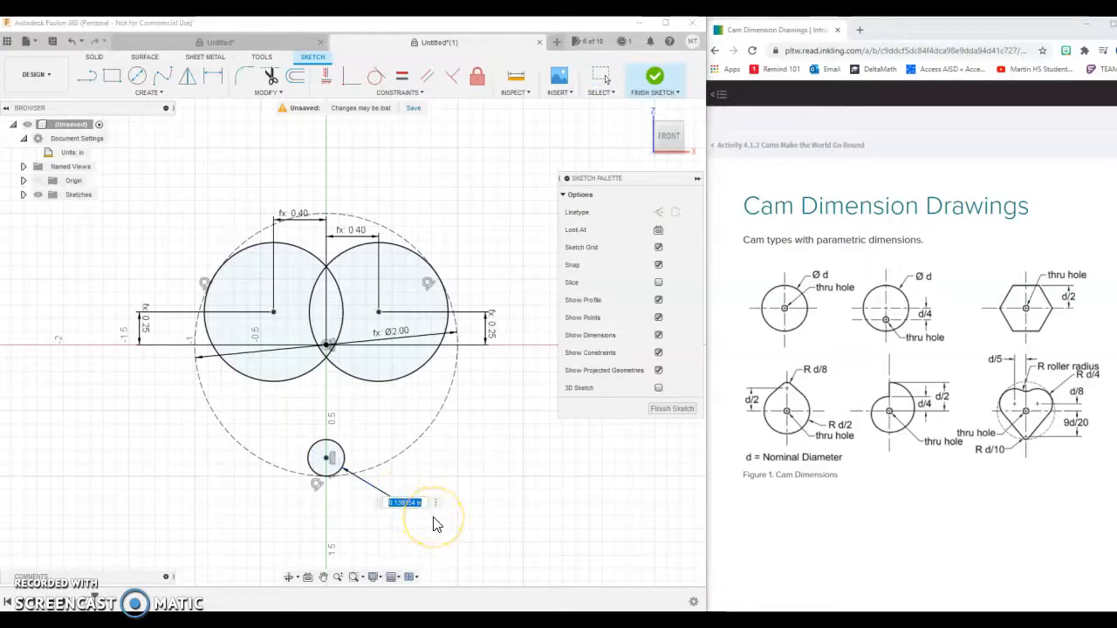
type("dia/10")
key("Return")
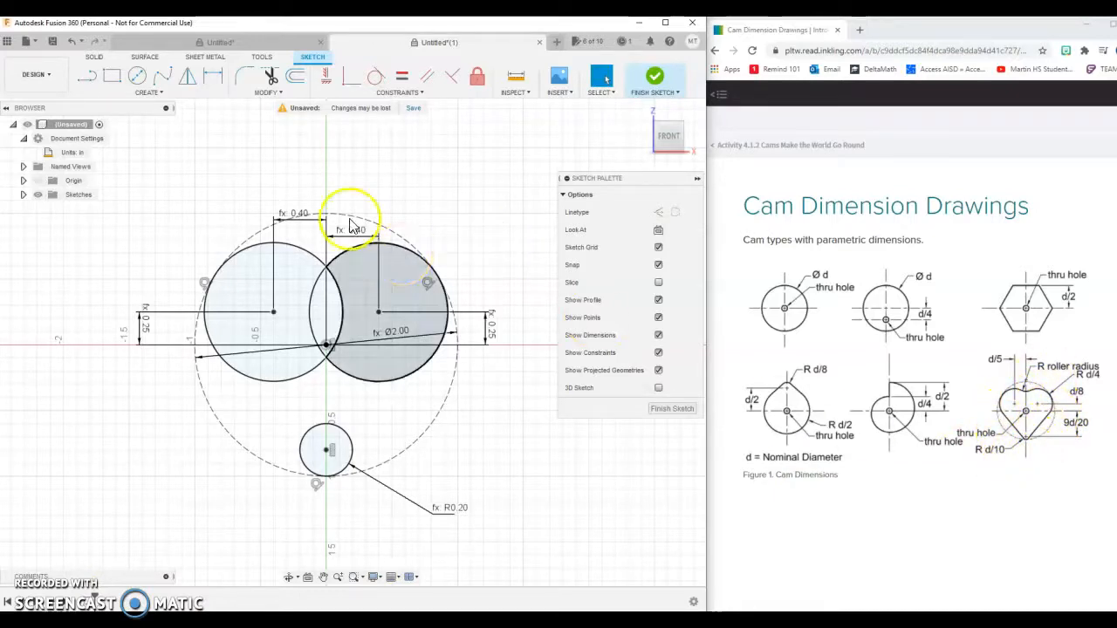
- Sketch two slanted lines from outside the upper circles to below the tip circle, about 1.75 in on the left and 1.82 in on the right
left_click(83, 82)
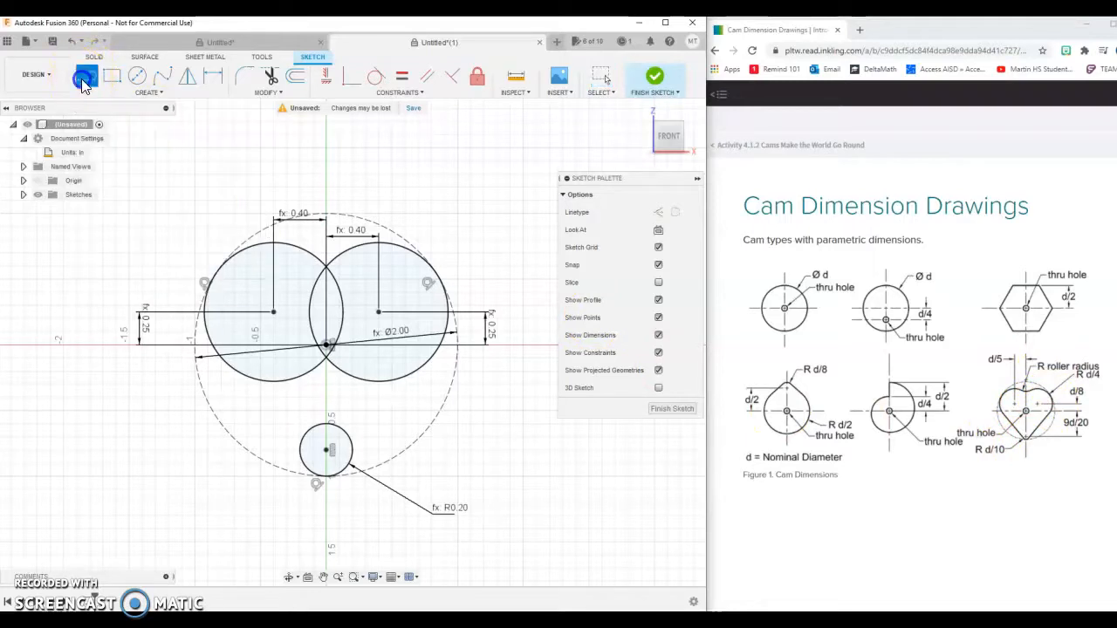
left_click(195, 297)
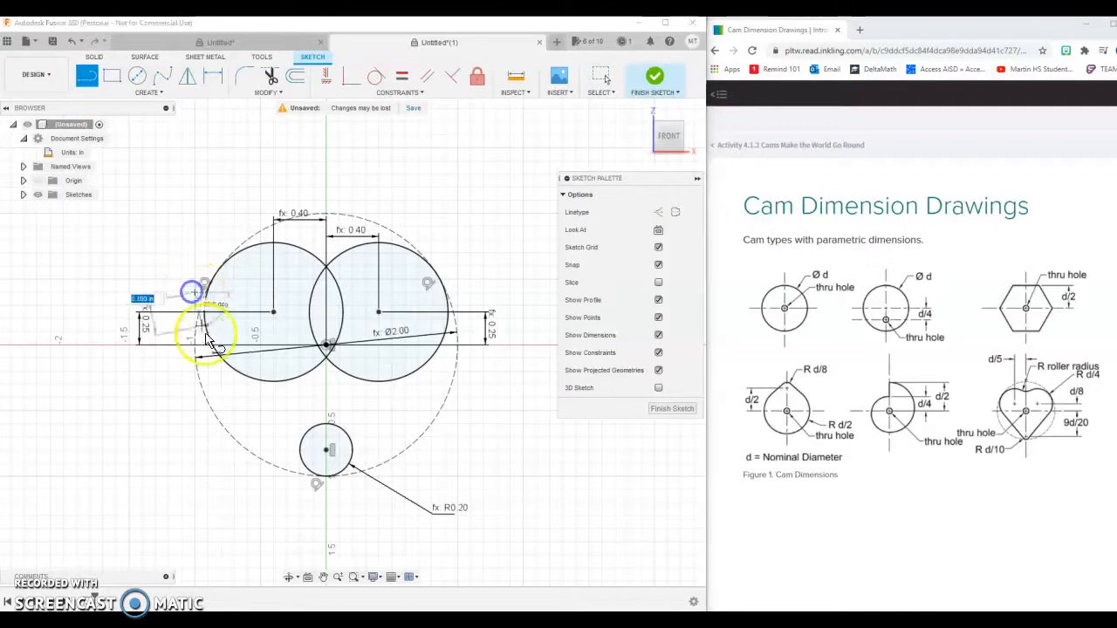
left_click(299, 496)
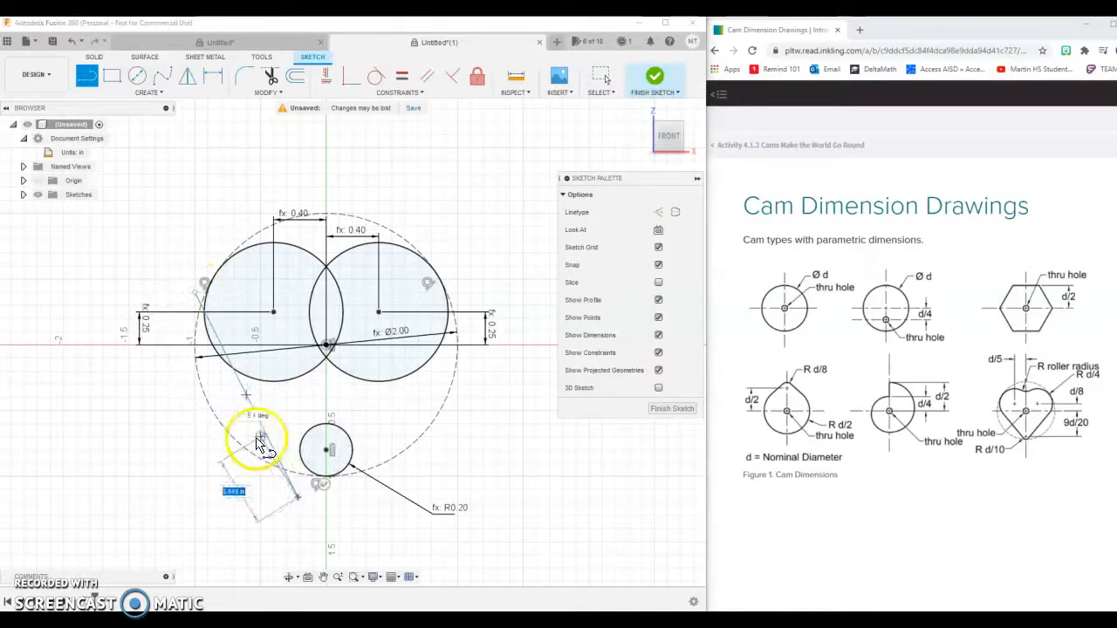
key("Escape")
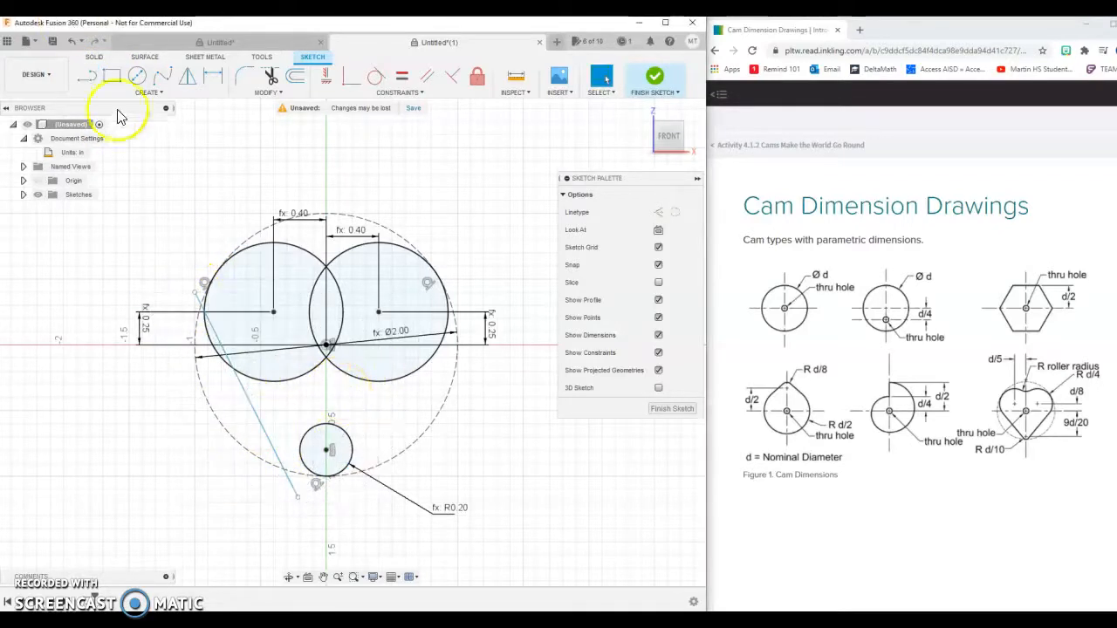
left_click(87, 76)
left_click(457, 304)
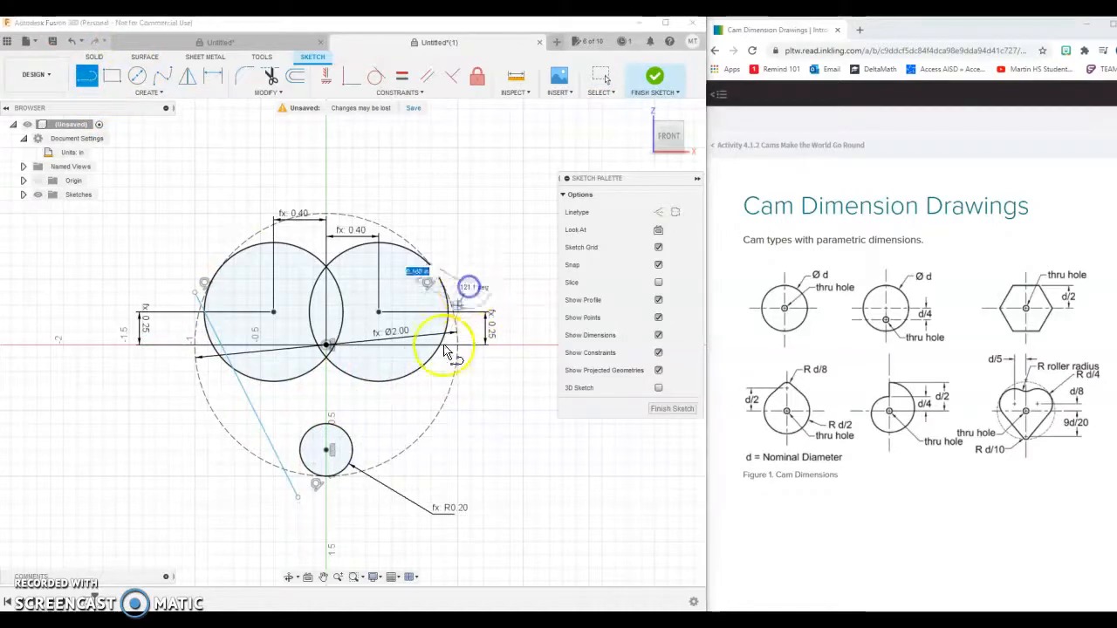
left_click(368, 500)
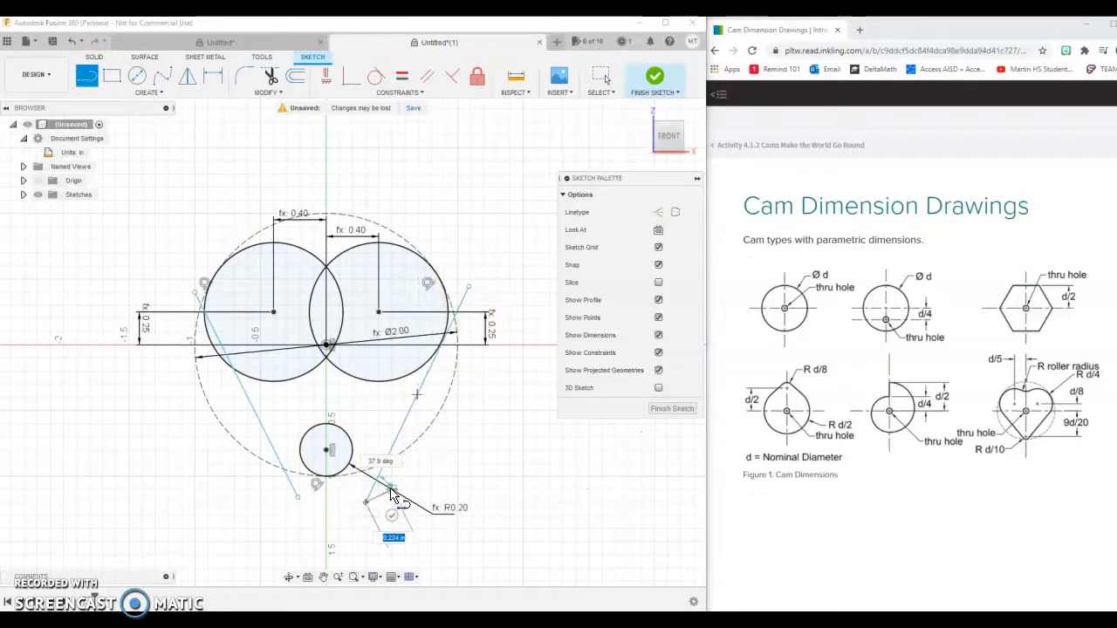
- Make the left slanted line tangent to the left upper circle and to the tip circle
left_click(378, 76)
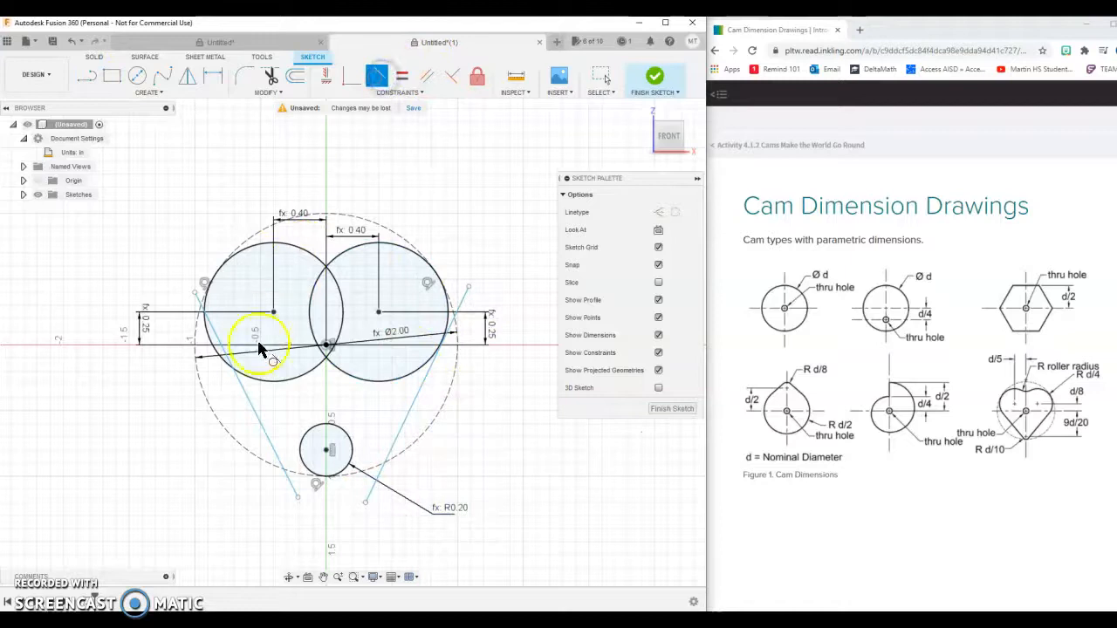
left_click(225, 265)
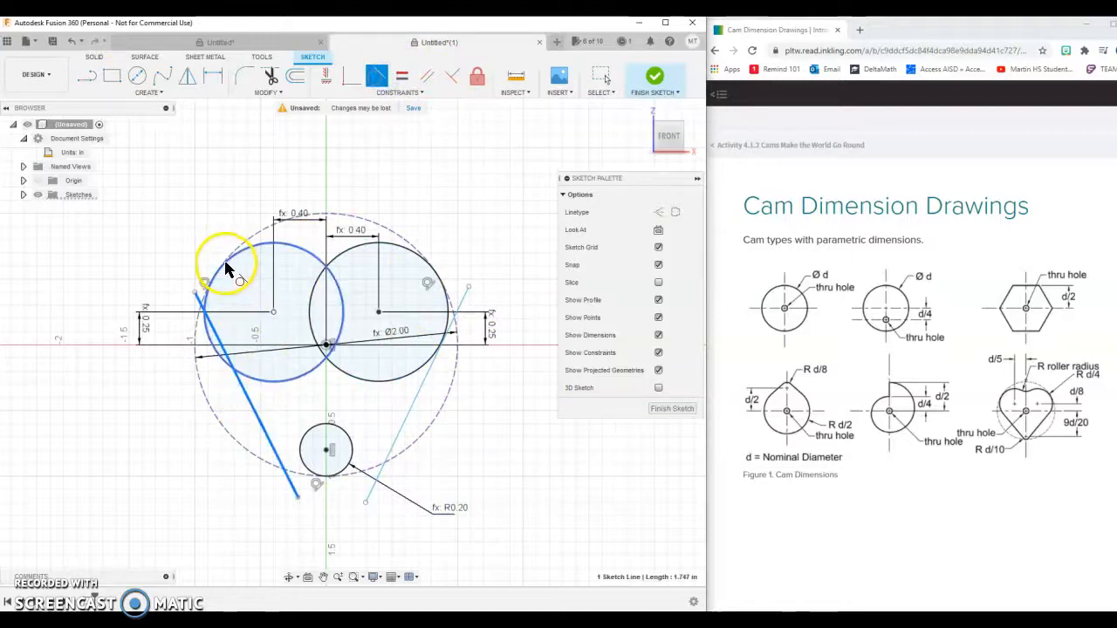
left_click(226, 264)
left_click(279, 472)
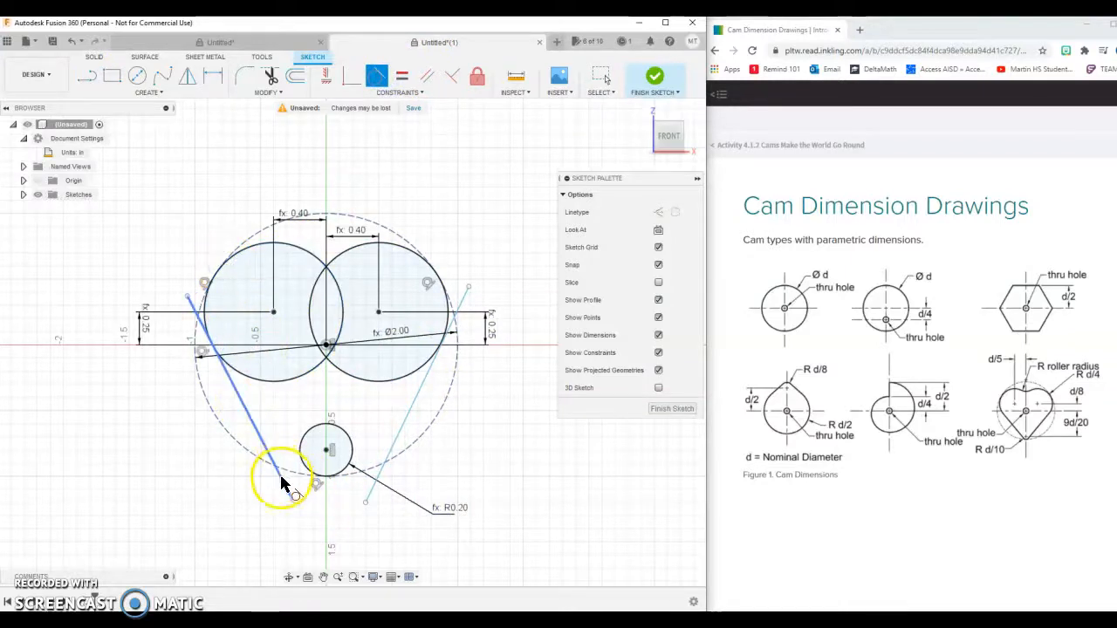
left_click(303, 471)
- Make the right slanted line tangent to the right upper circle and to the tip circle
left_click(411, 445)
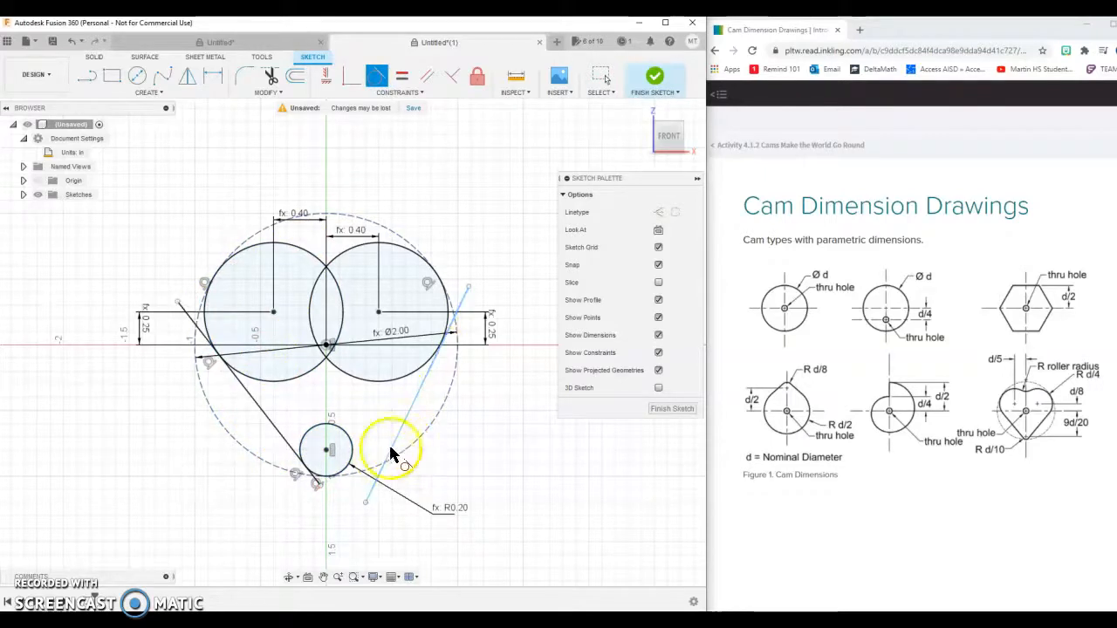
left_click(464, 301)
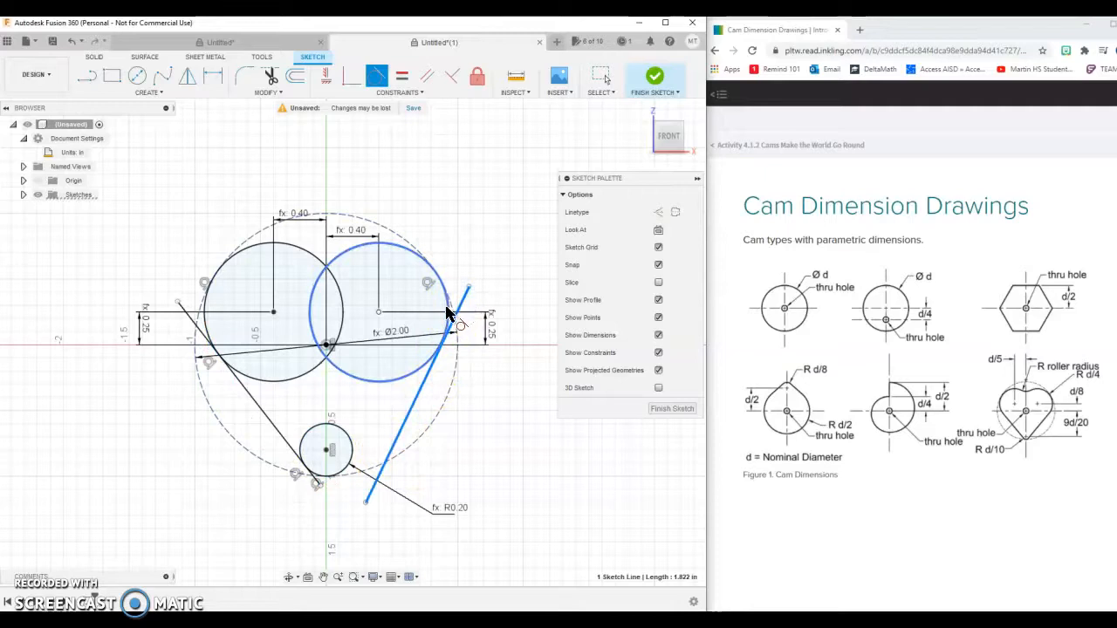
left_click(426, 418)
left_click(402, 421)
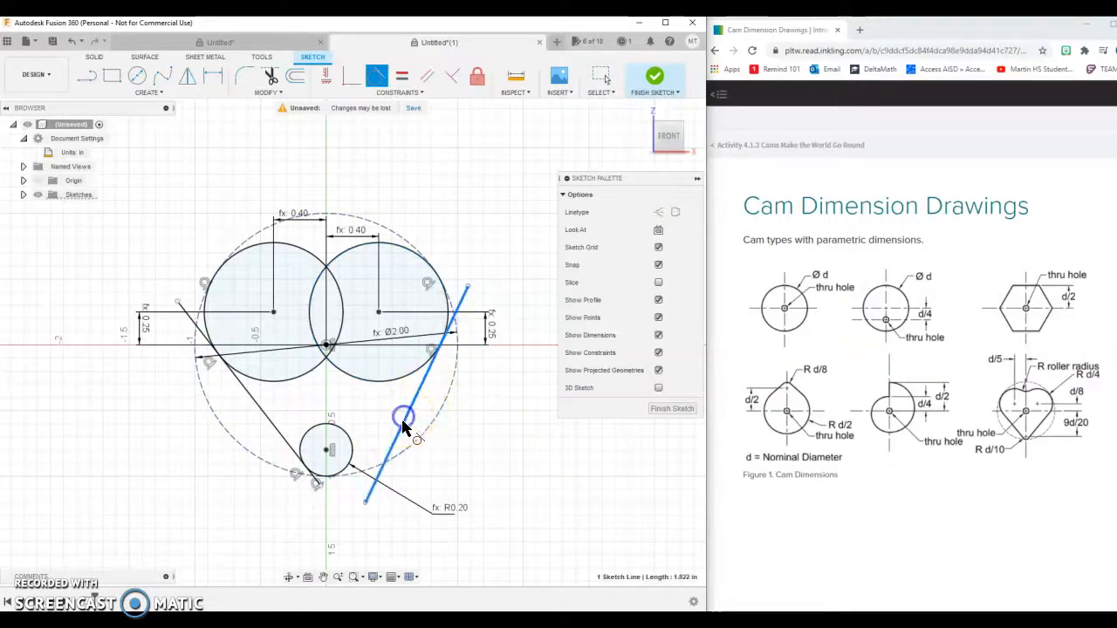
left_click(347, 475)
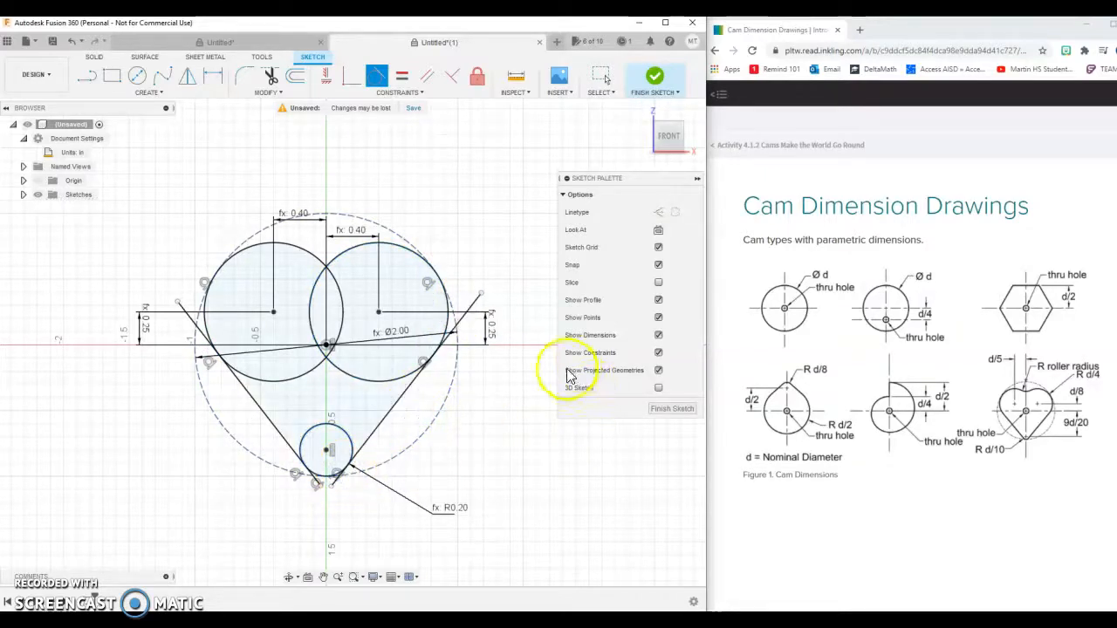
- Trim the upper ends of both slanted lines back to their tangent points on the upper circles
scroll(294, 240, "up", 2)
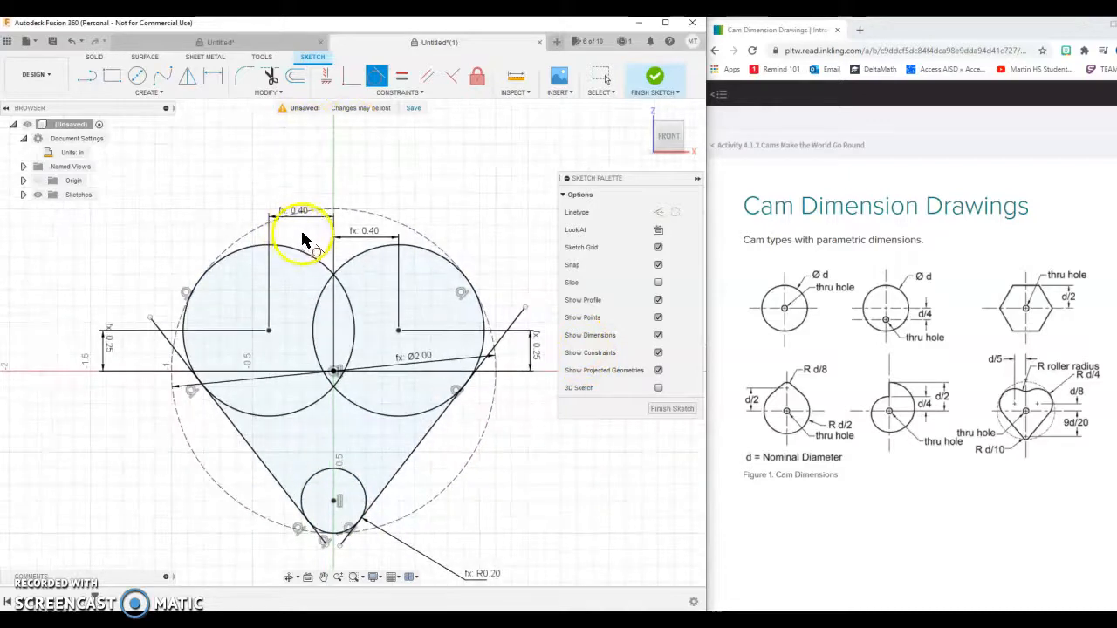
scroll(301, 152, "up", 2)
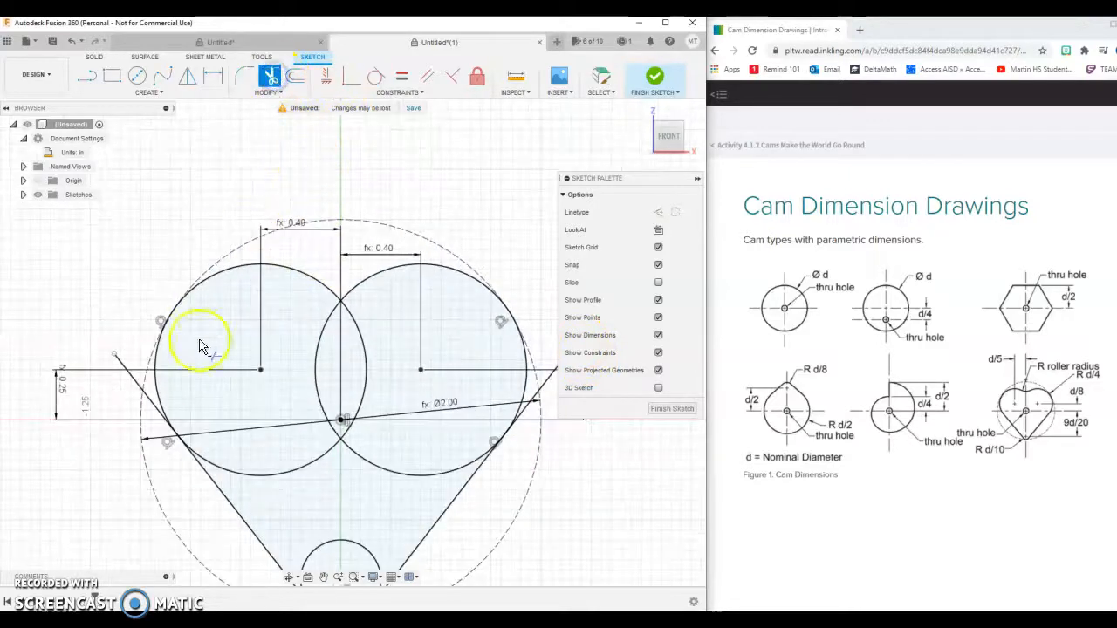
left_click(152, 410)
left_click(543, 384)
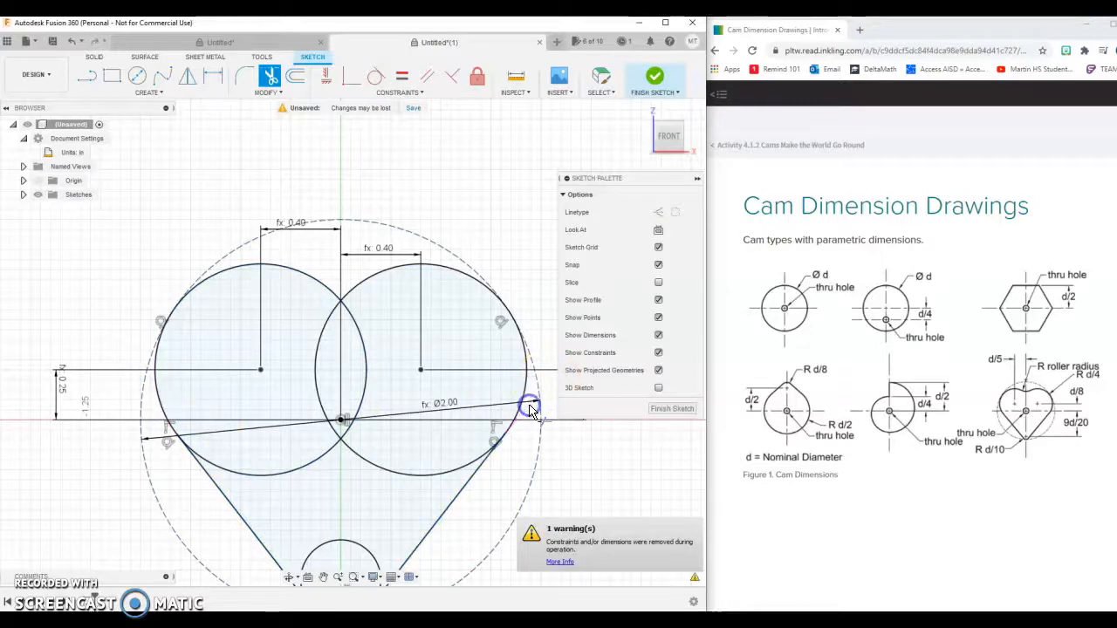
- Trim the lower ends of both slanted lines that extend past the tip circle
left_click(325, 577)
mouse_move(521, 520)
left_mouse_down()
mouse_move(506, 317)
mouse_move(509, 335)
left_mouse_up()
scroll(509, 331, "up", 2)
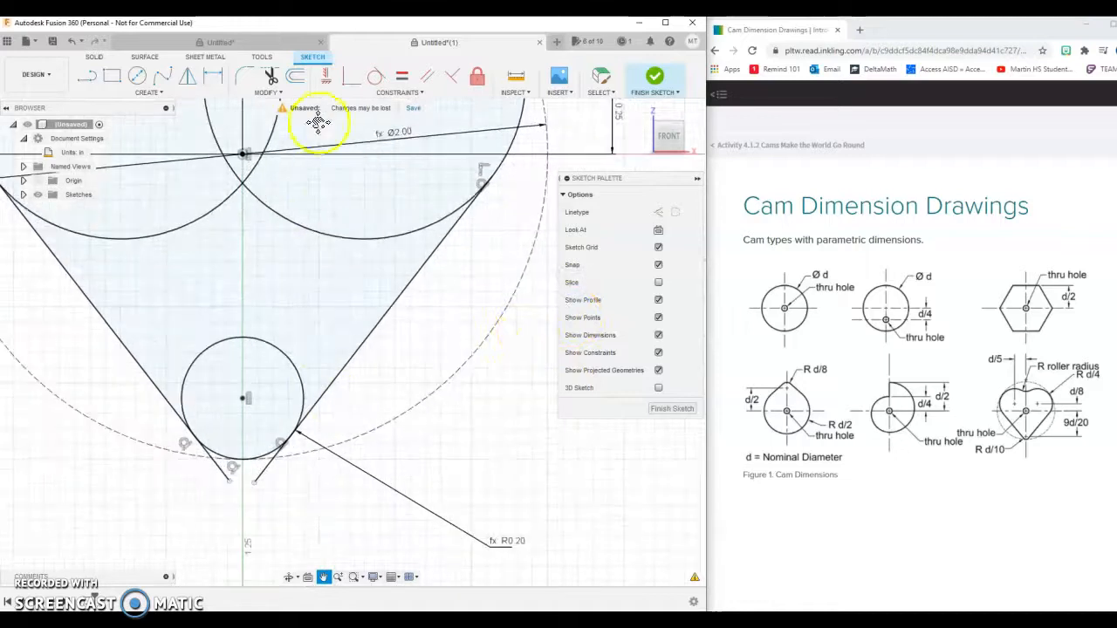
left_click(267, 78)
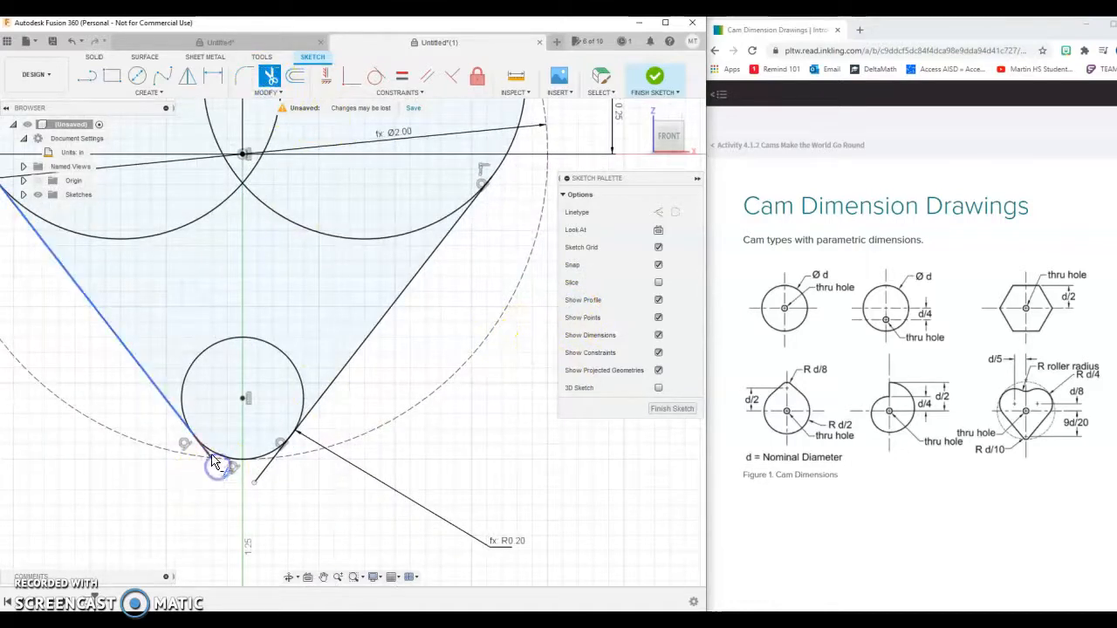
left_click(208, 456)
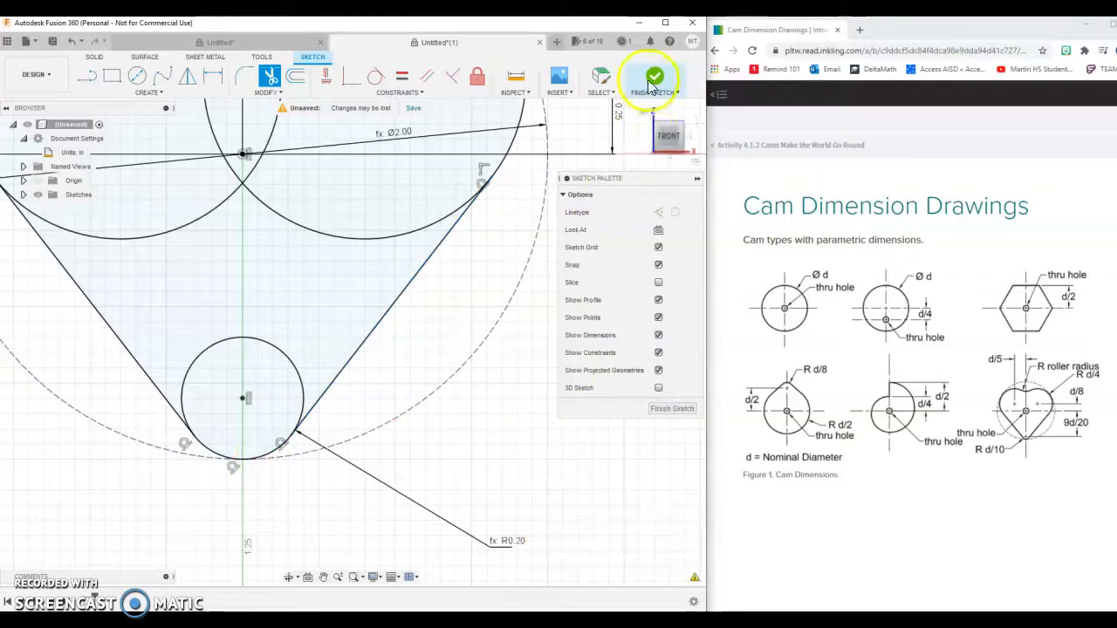
left_click(340, 579)
scroll(376, 420, "up", 3)
scroll(391, 412, "down", 3)
scroll(419, 421, "down", 3)
scroll(489, 340, "up", 4)
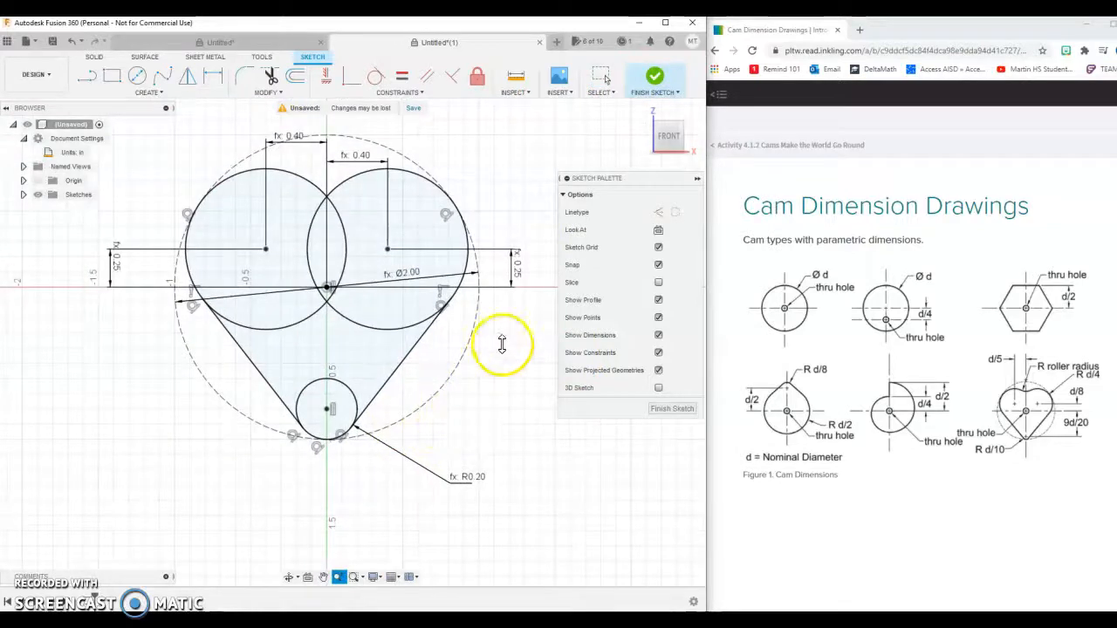
- Draw a small circle above the heart, just left of the vertical centre line and between the two upper circles
scroll(446, 341, "down", 3)
scroll(445, 340, "down", 2)
left_click(322, 577)
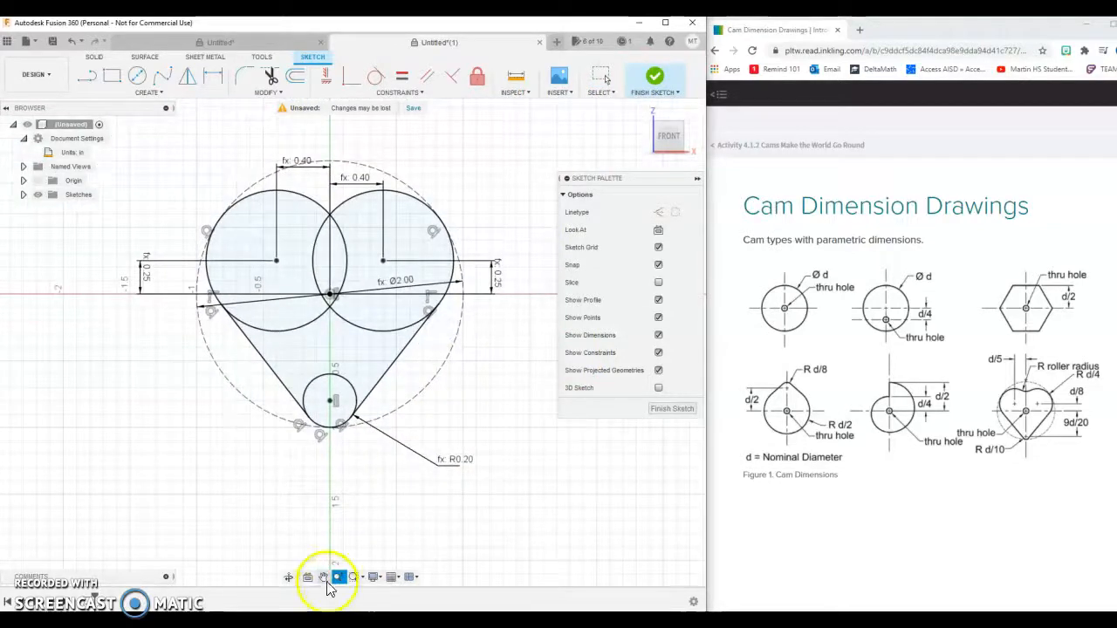
left_click_drag(419, 374, 404, 434)
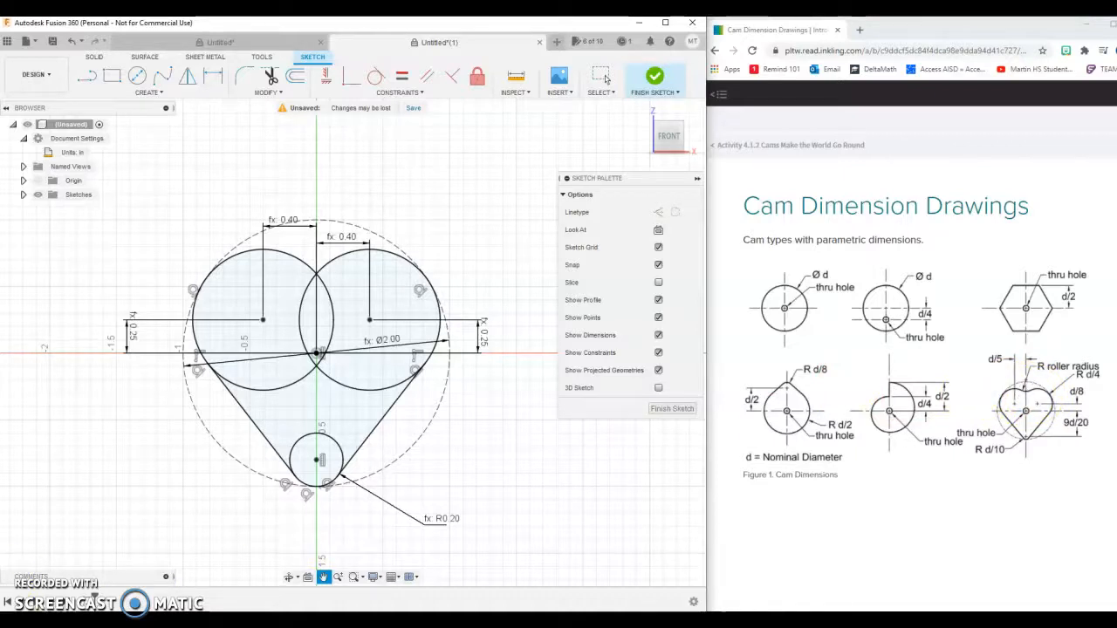
left_click(137, 76)
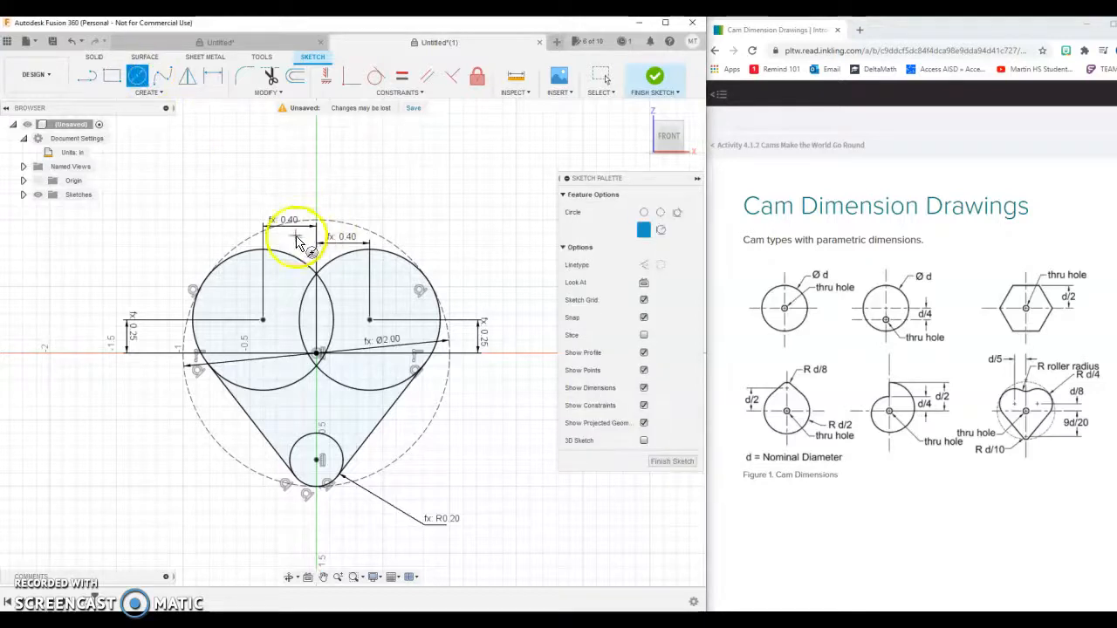
left_click(294, 241)
left_click(305, 251)
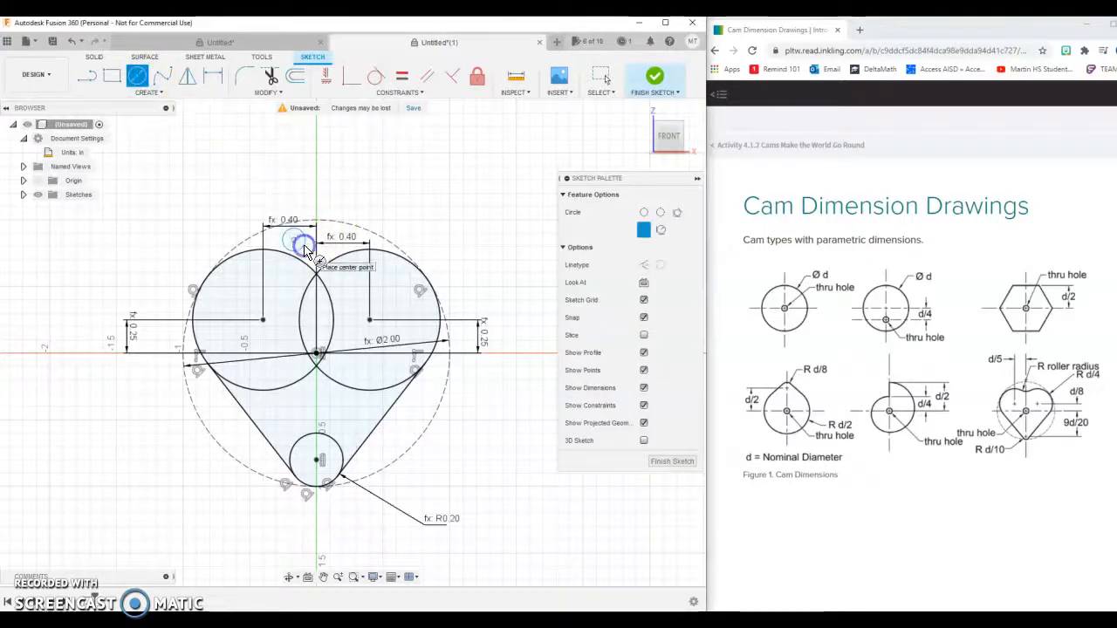
scroll(408, 225, "up", 3)
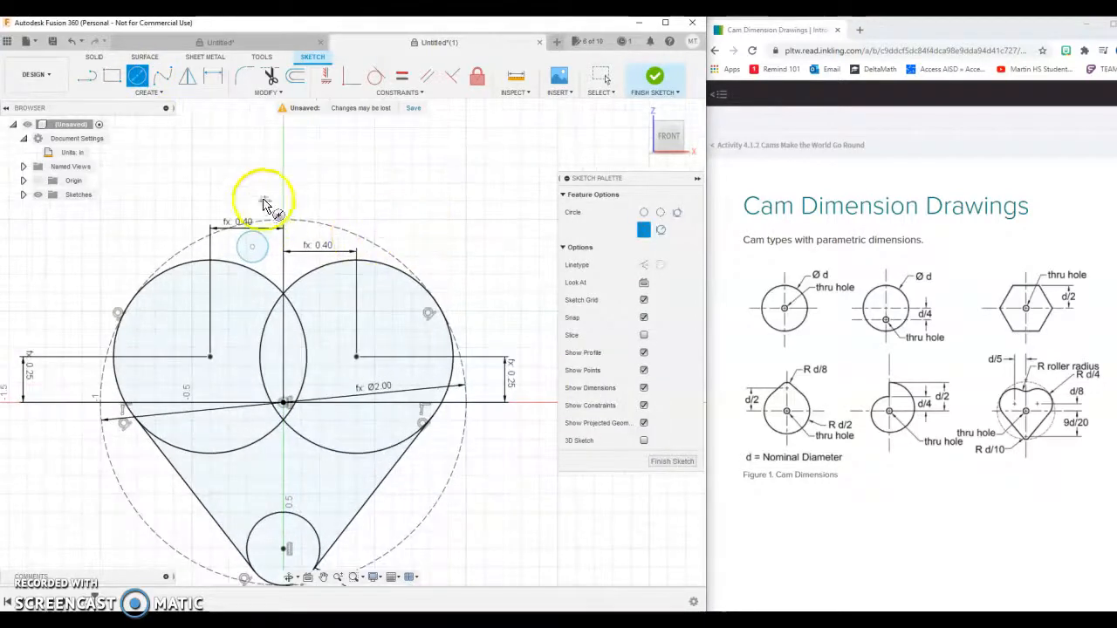
key("Escape")
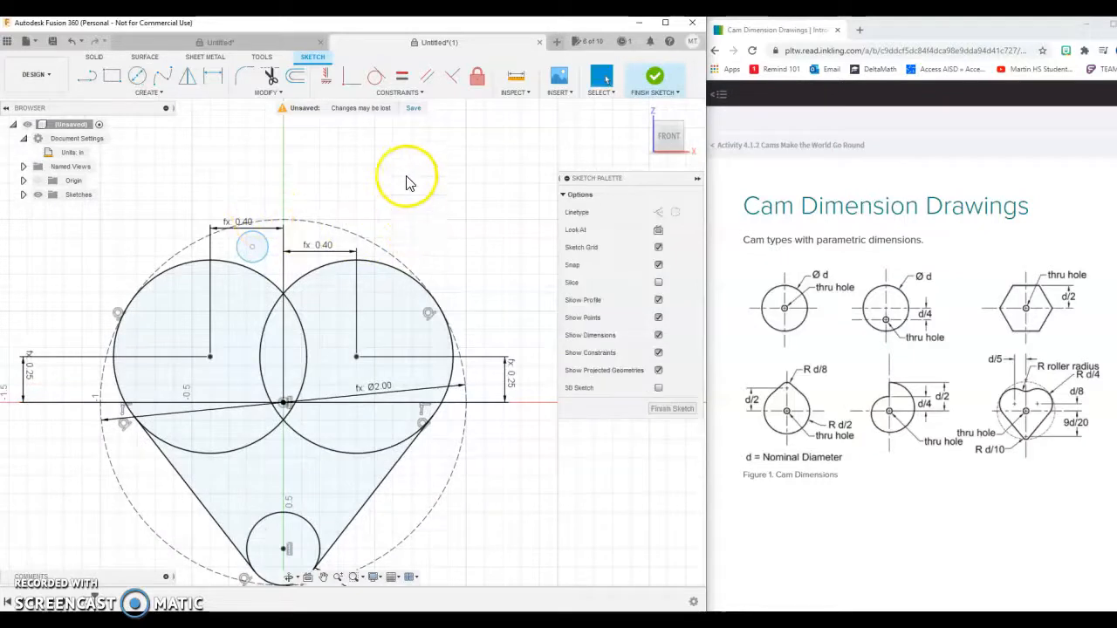
- Try to make the small top circle tangent to the right and the left upper circle
left_click(371, 81)
left_click(260, 253)
left_click(309, 270)
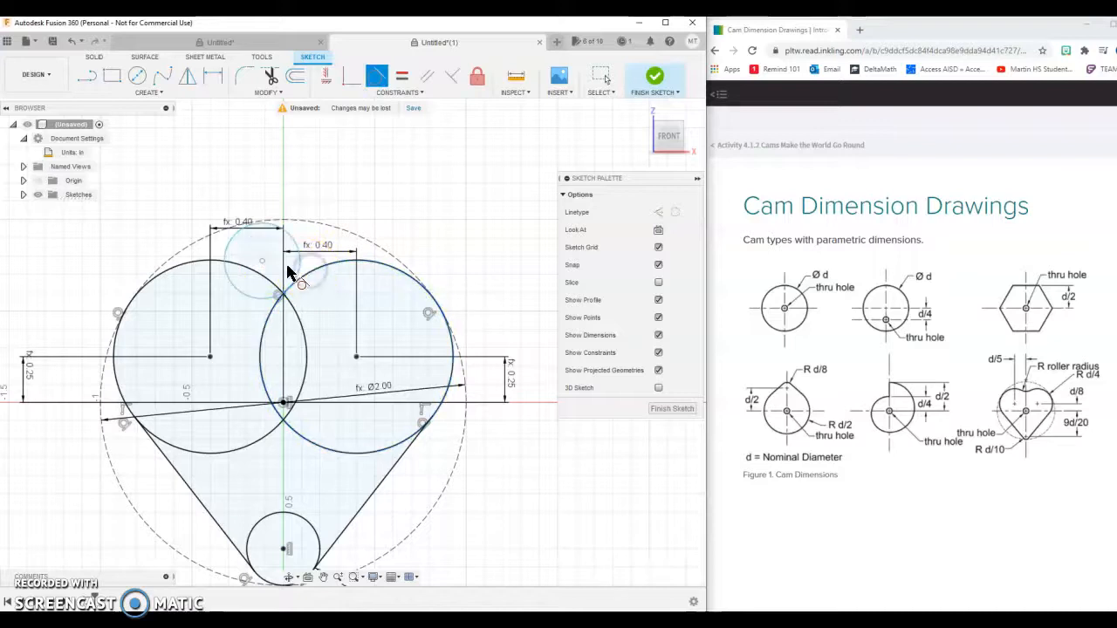
left_click(228, 247)
left_click(217, 261)
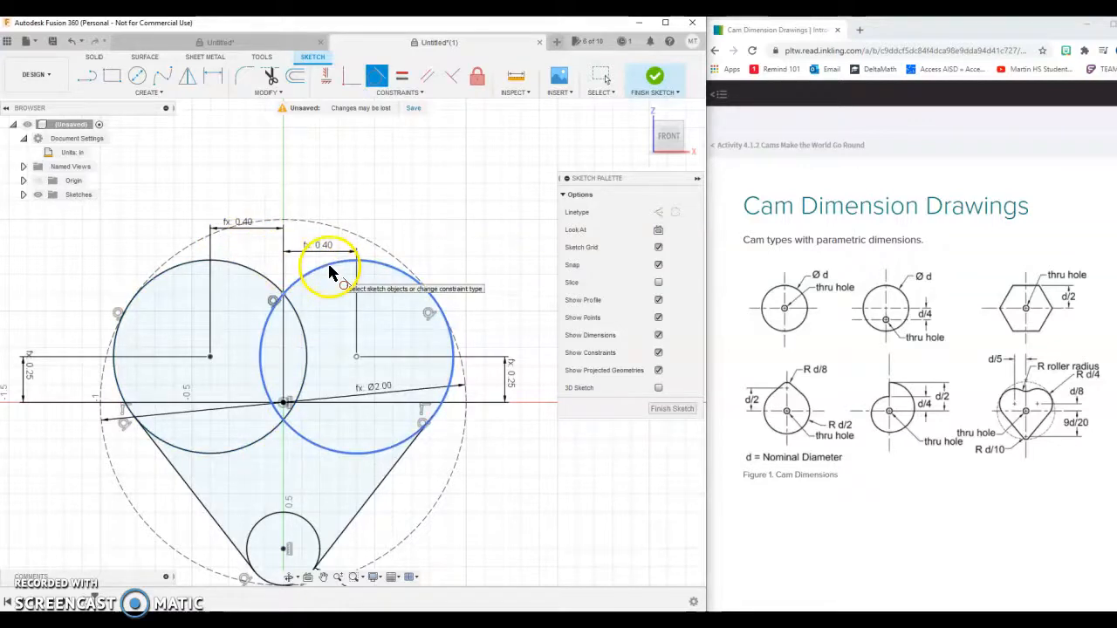
left_click(74, 41)
left_click(74, 41)
- Make the small top circle tangent to the left upper circle first and to the right upper circle second
left_click(371, 77)
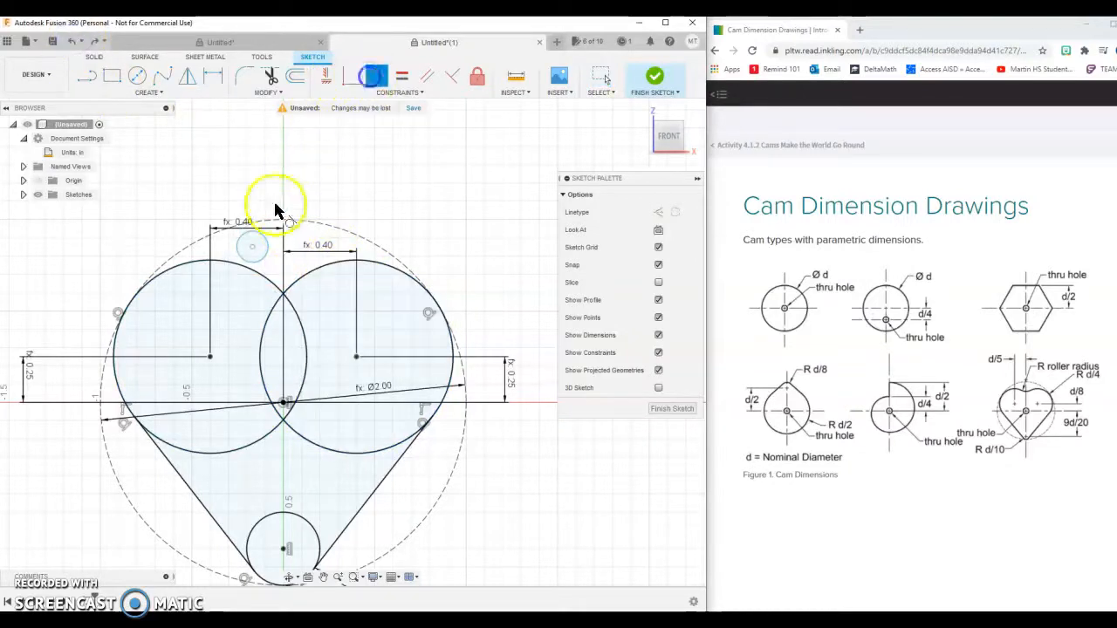
left_click(243, 259)
left_click(234, 268)
left_click(267, 259)
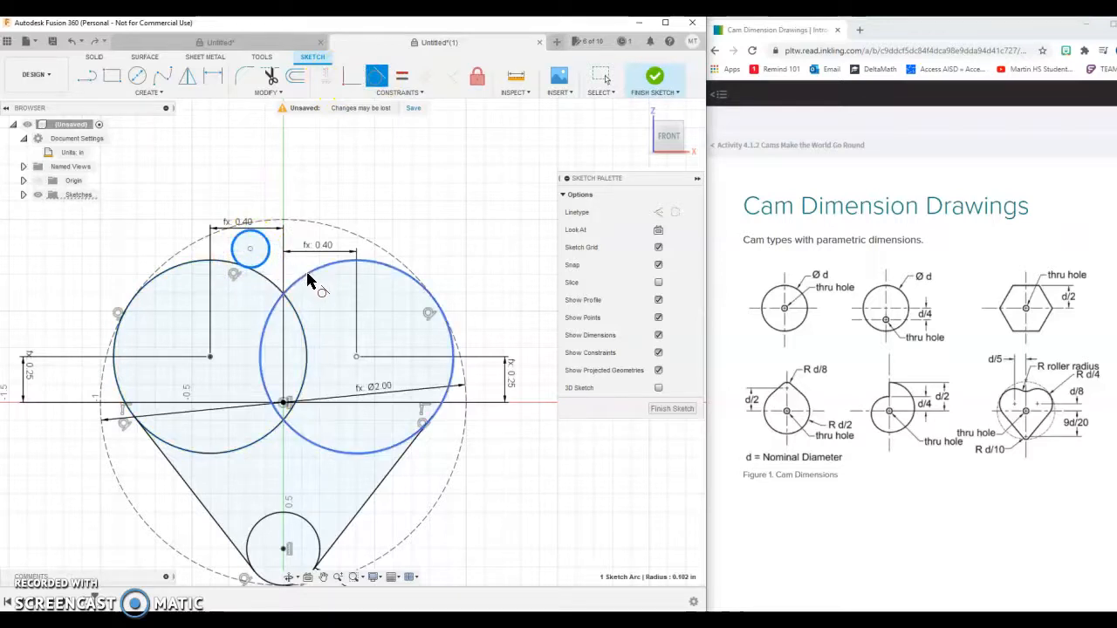
left_click(306, 273)
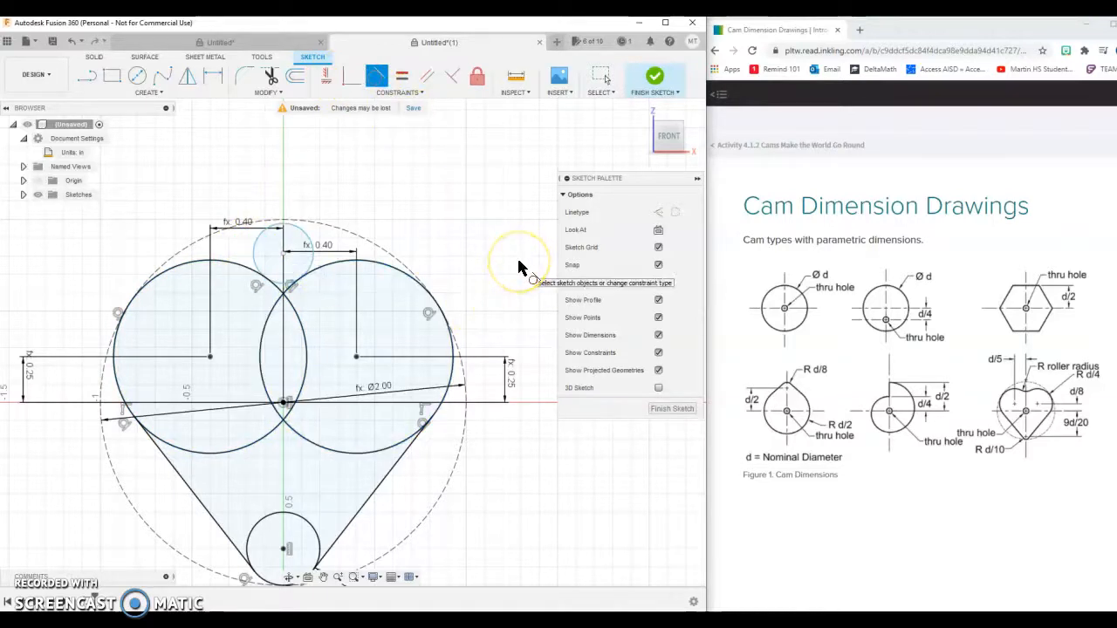
left_click(374, 82)
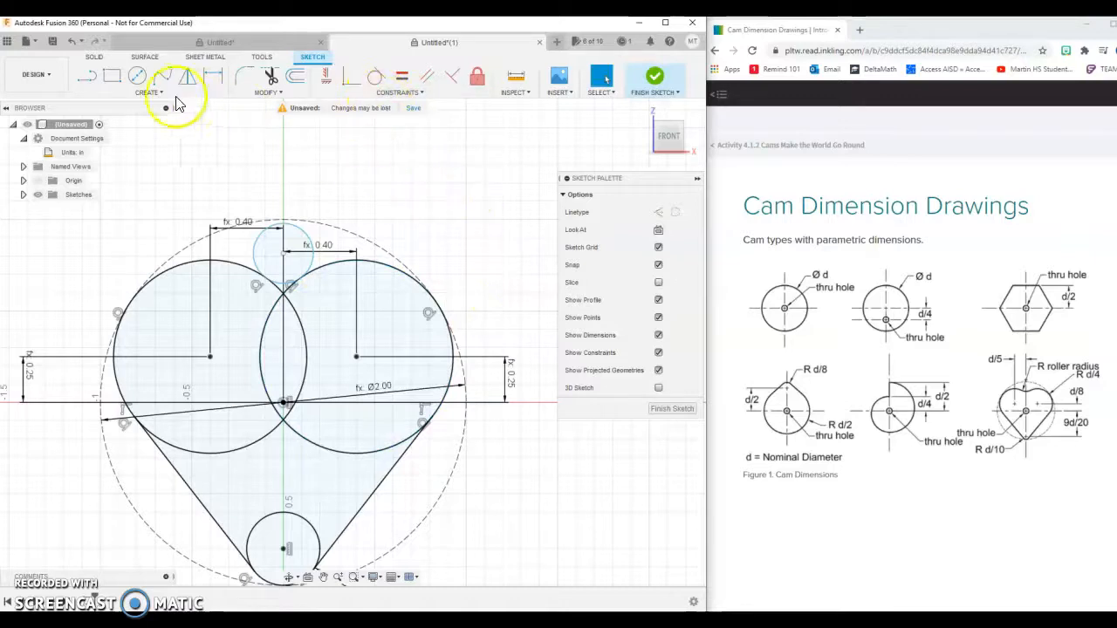
- Dimension the small top circle's diameter
left_click(215, 77)
left_click(307, 234)
left_click(352, 199)
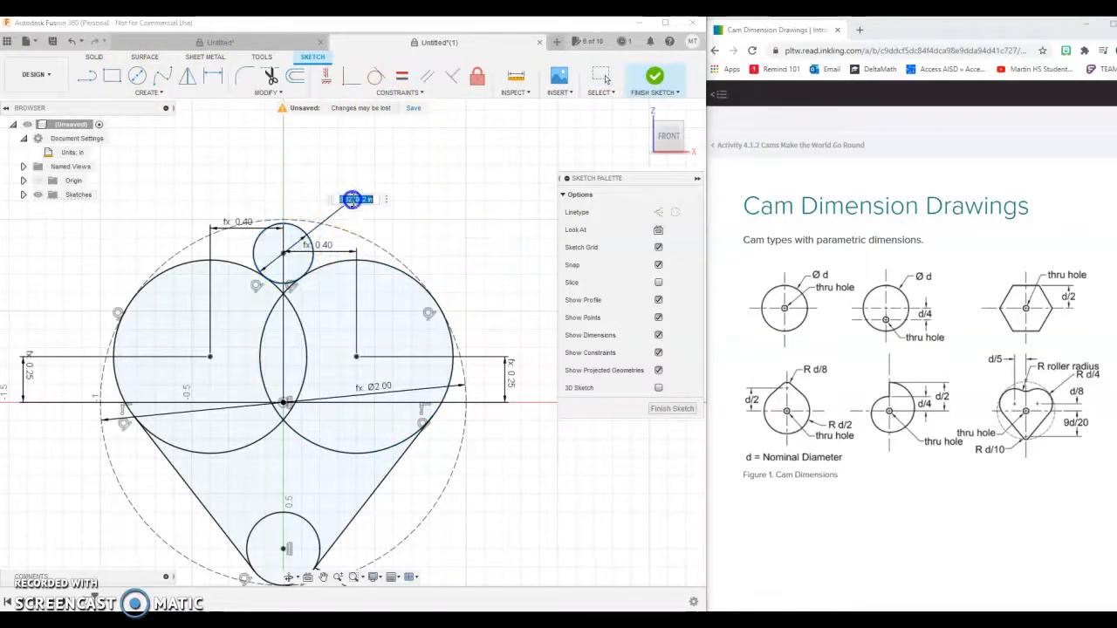
left_click(412, 175)
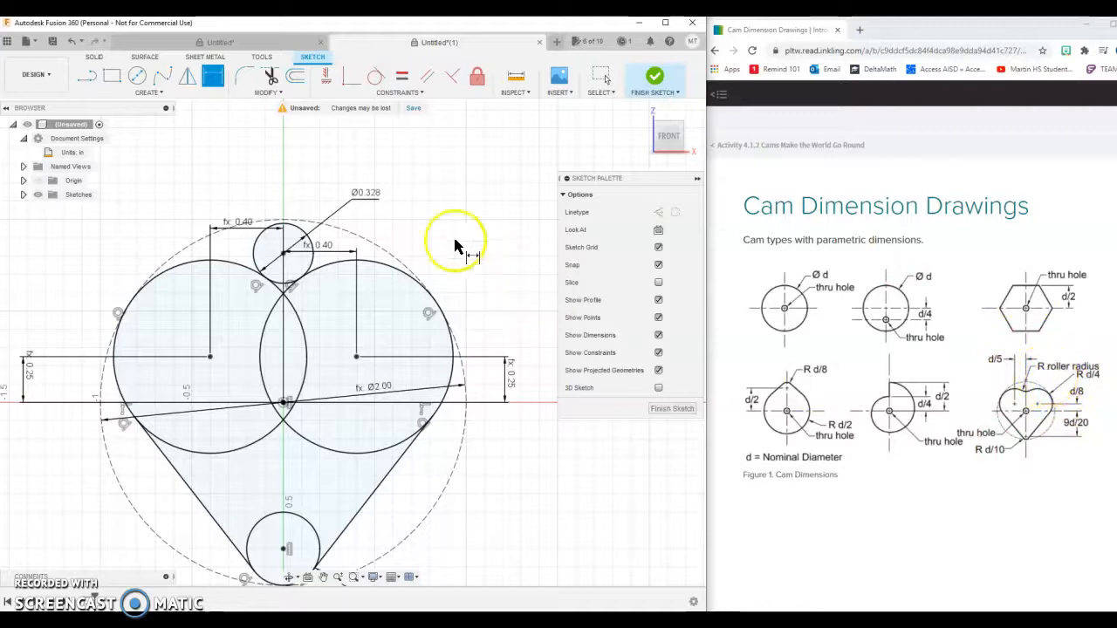
- Switch the small top circle's diameter dimension to a radius dimension
right_click(361, 198)
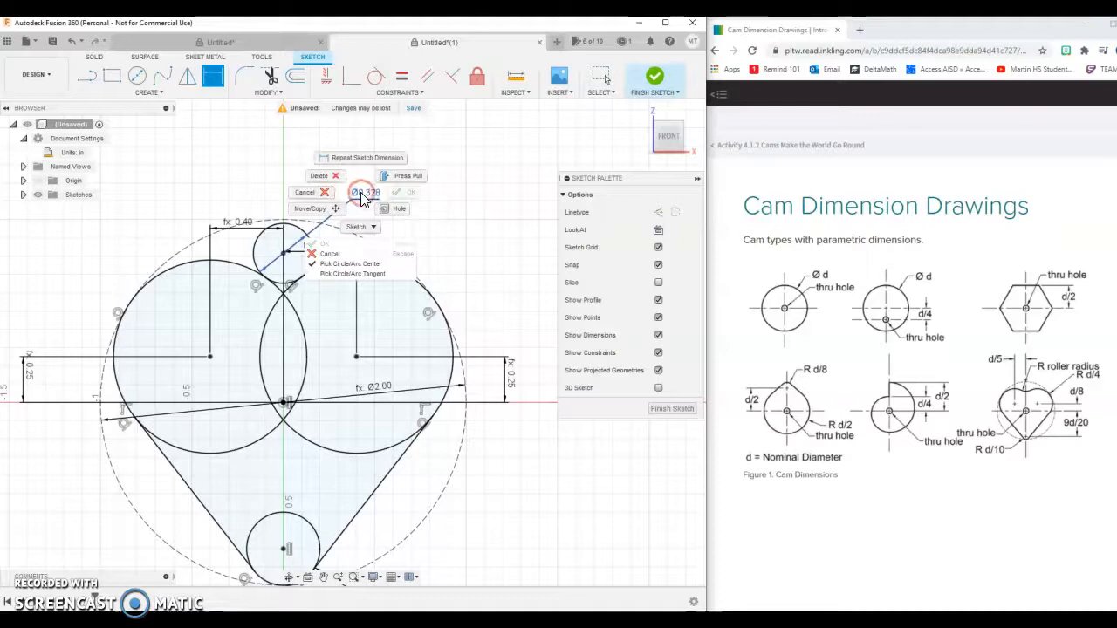
left_click(470, 231)
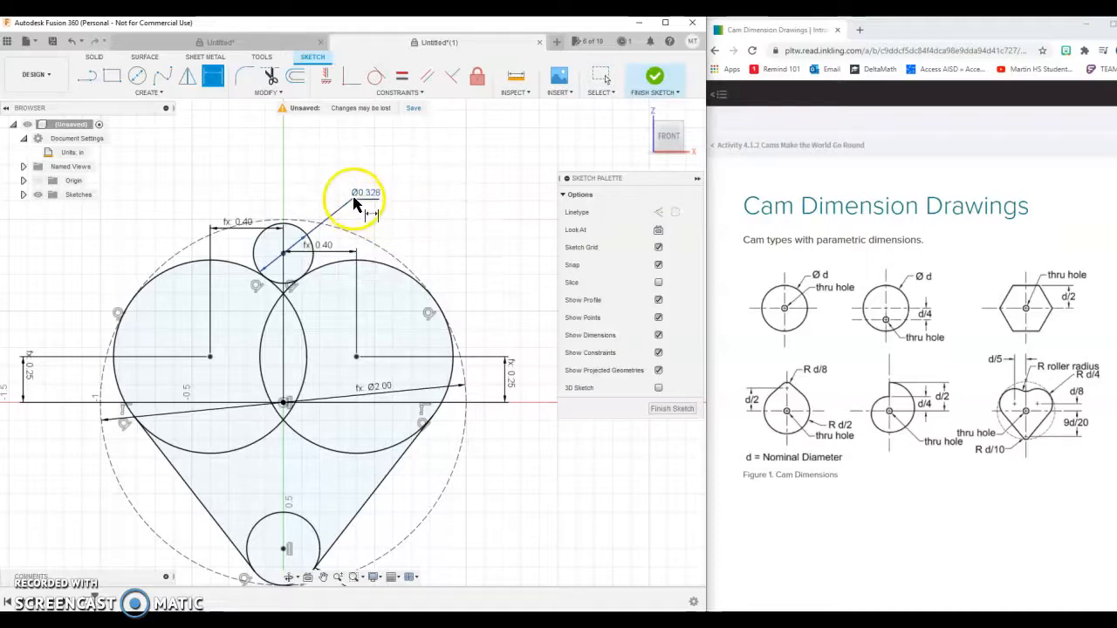
right_click(353, 200)
left_click(466, 225)
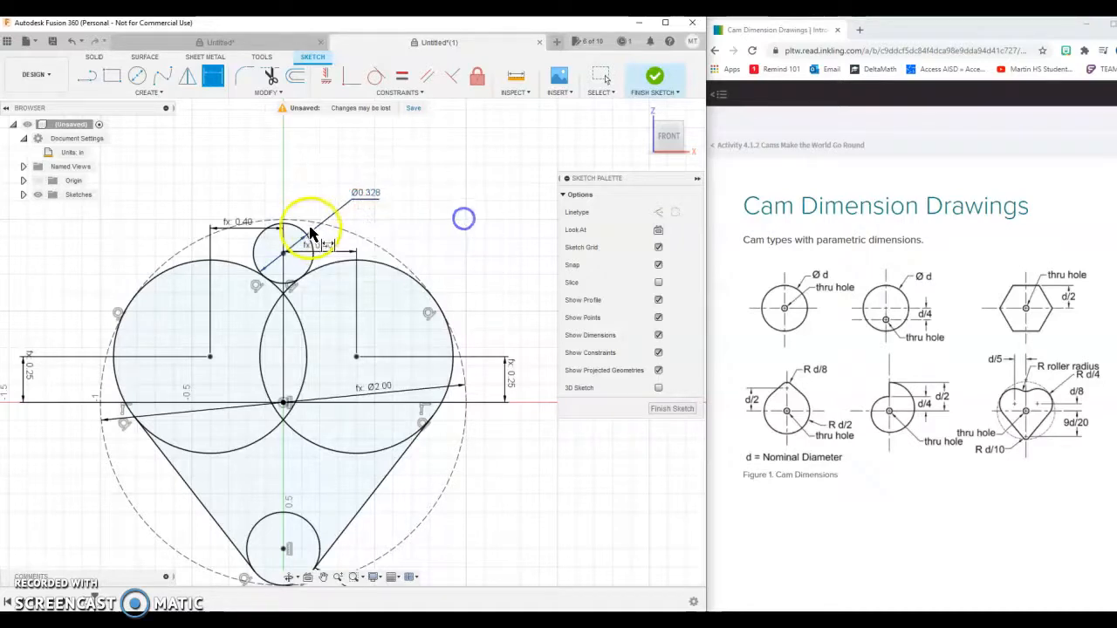
right_click(366, 193)
key("Escape")
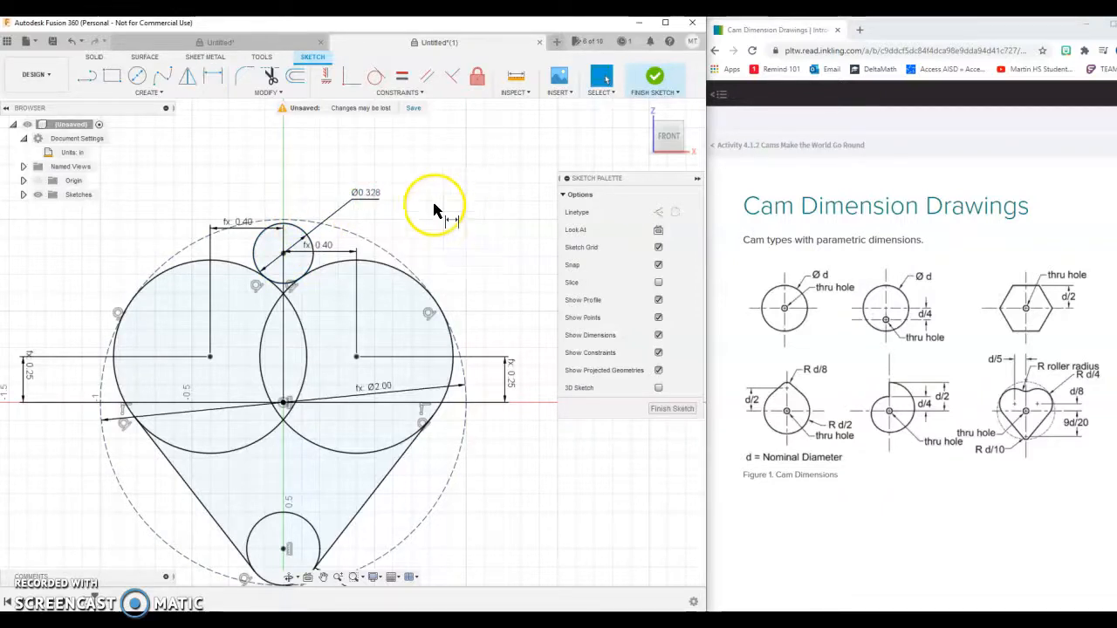
right_click(376, 198)
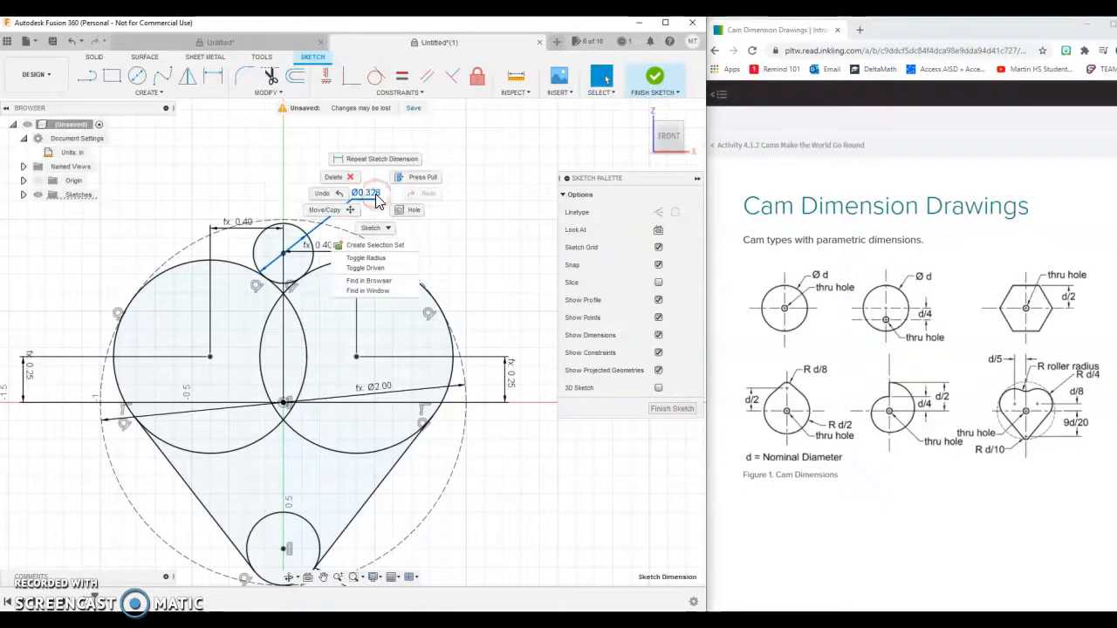
left_click(381, 260)
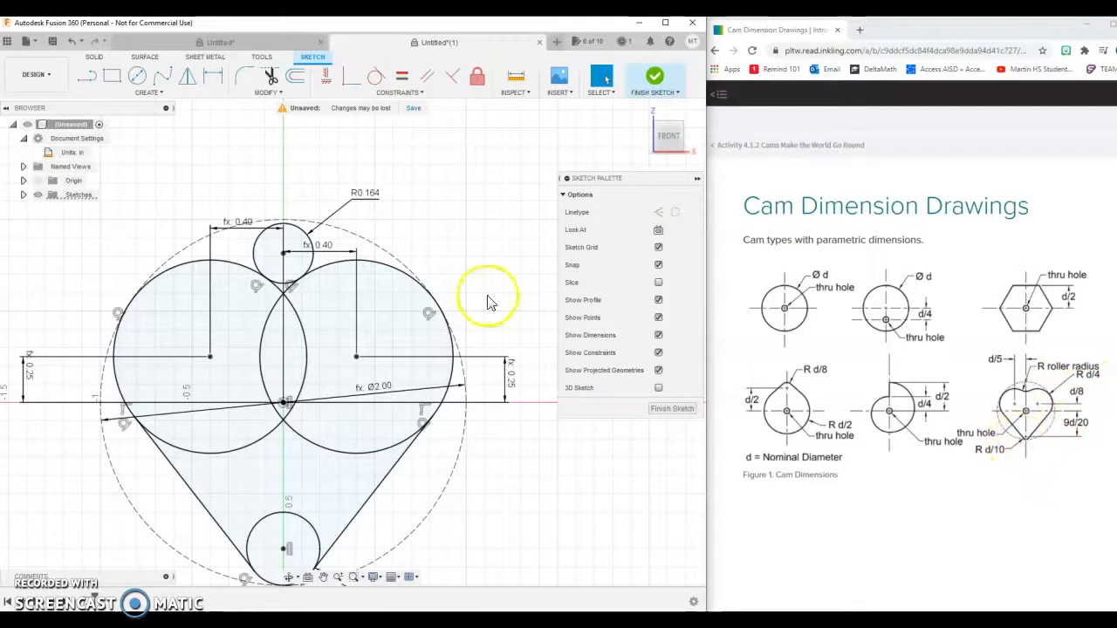
- Set the small top circle's radius to dia/10
right_click(365, 197)
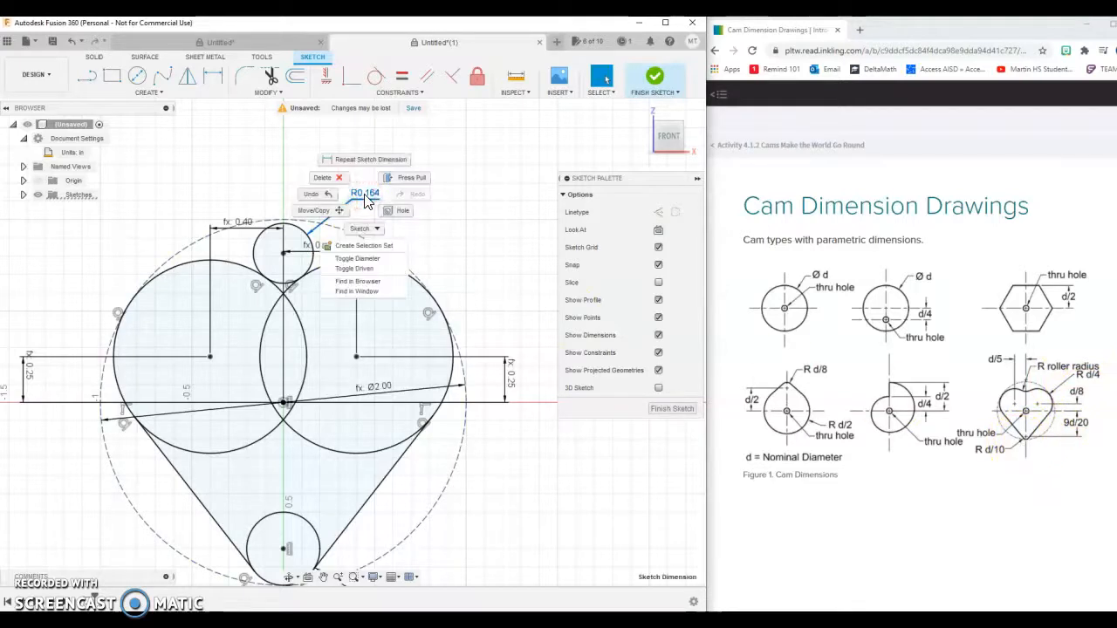
left_click(365, 197)
double_click(379, 197)
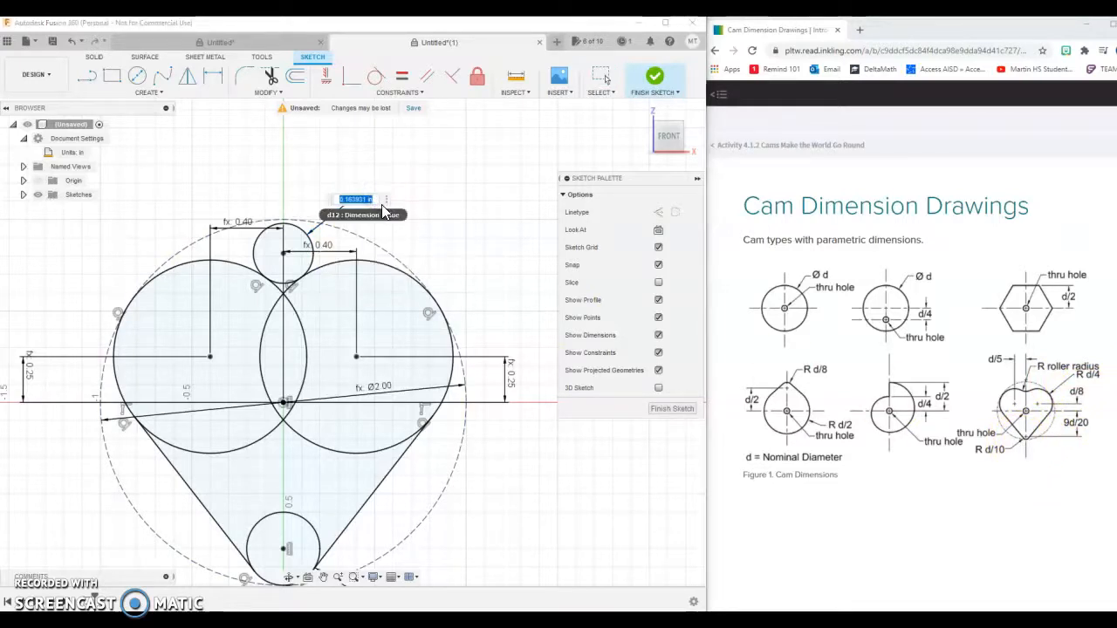
type("dia")
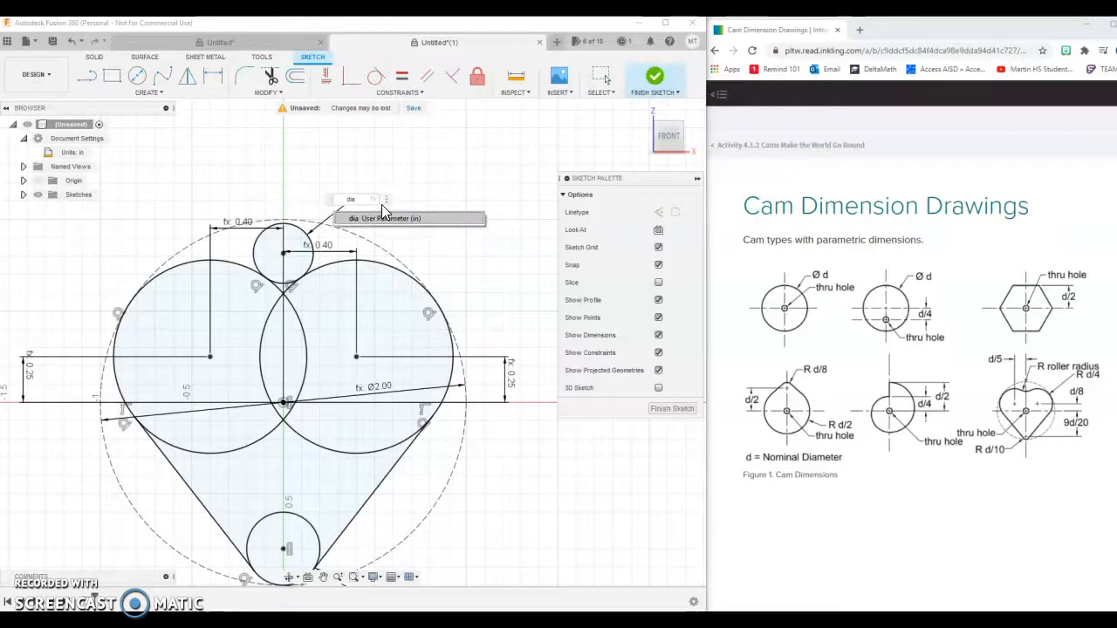
type("/10")
key("Return")
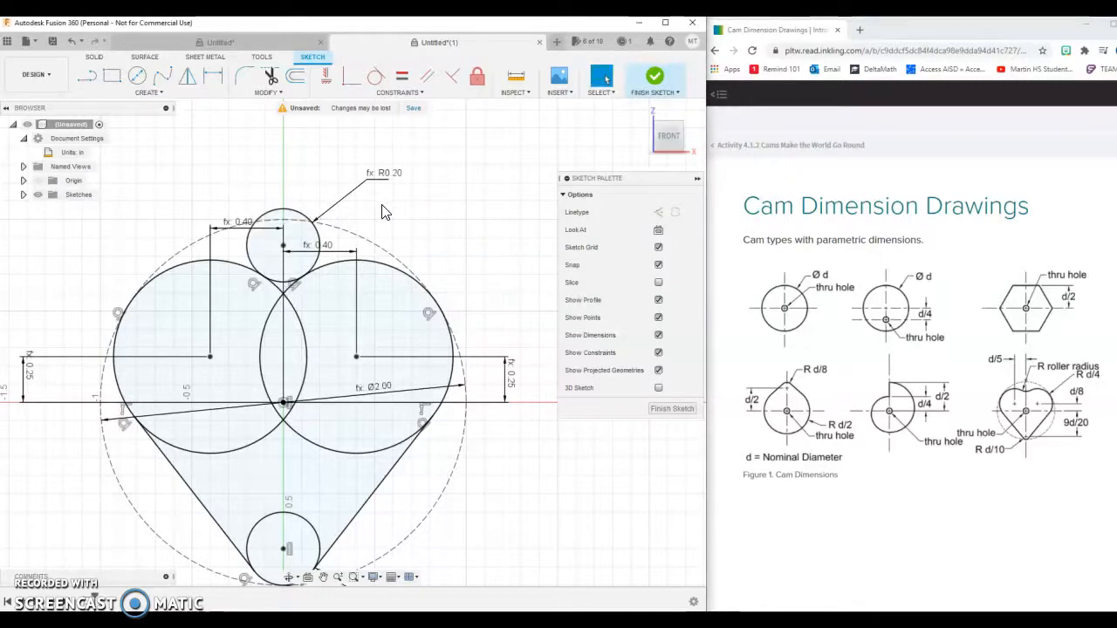
left_click(451, 239)
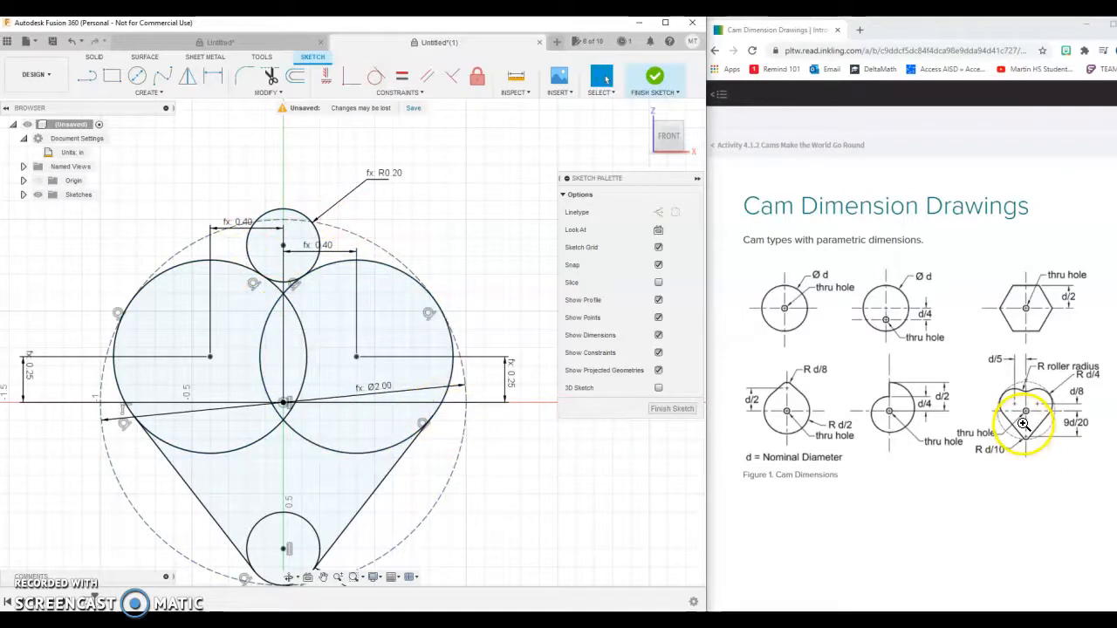
- Draw the through-hole circle at the origin with the user parameter h as its diameter, and finish the sketch
left_click(138, 76)
left_click(283, 402)
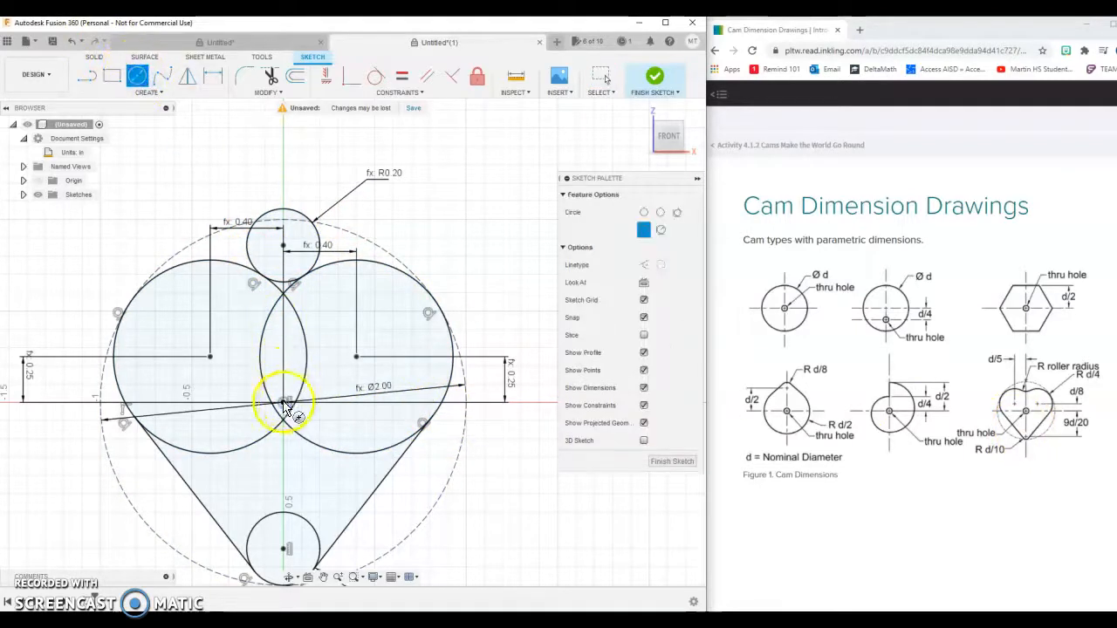
type("h")
key("Return")
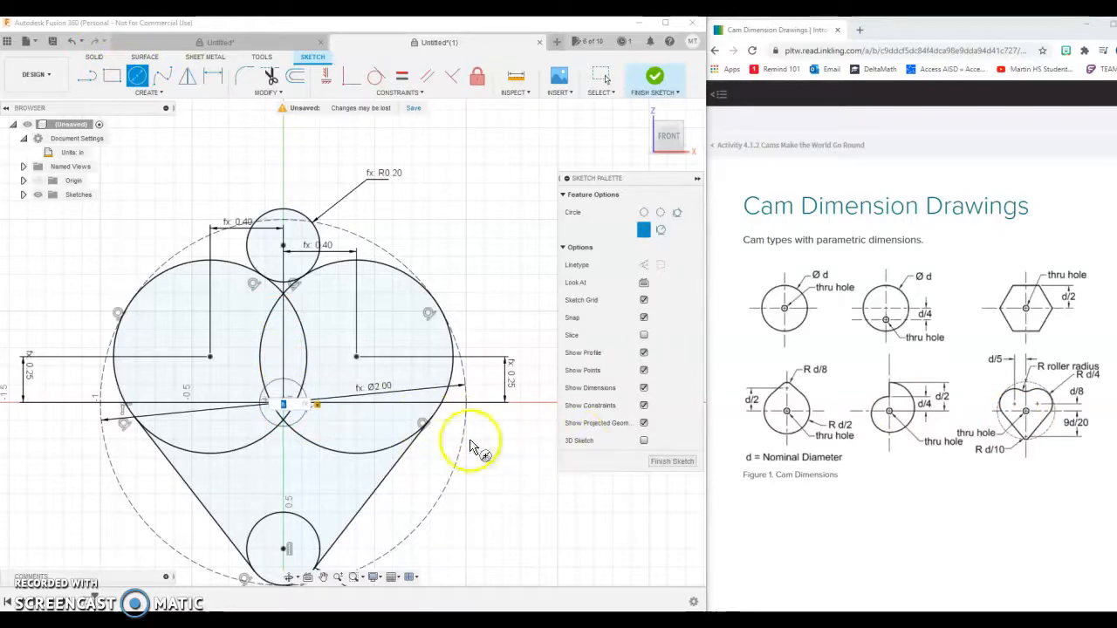
left_click(498, 462)
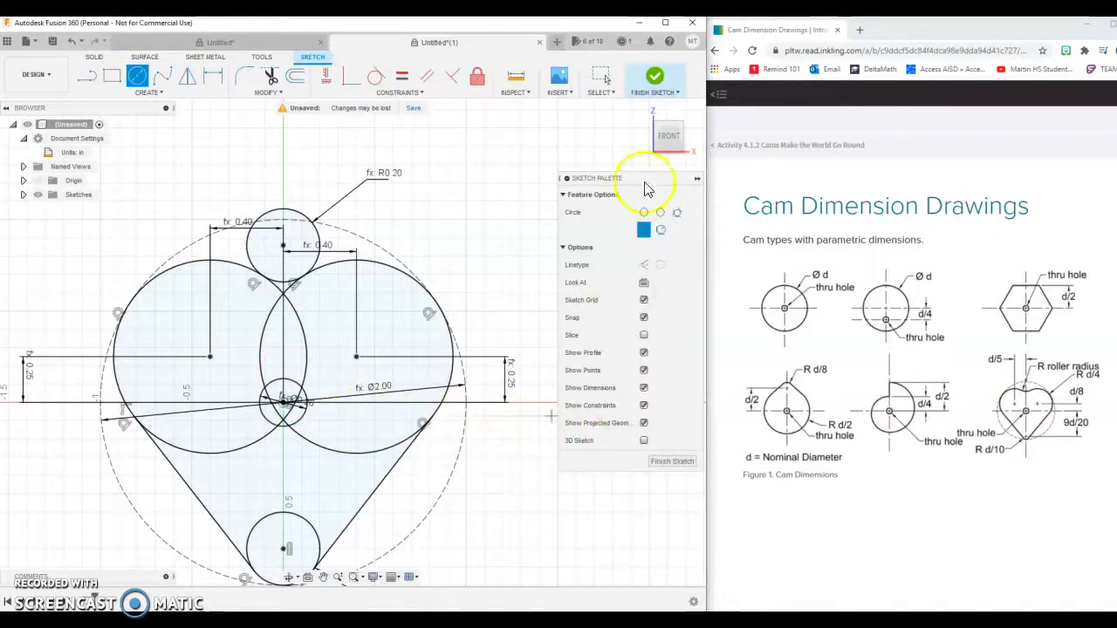
left_click(657, 83)
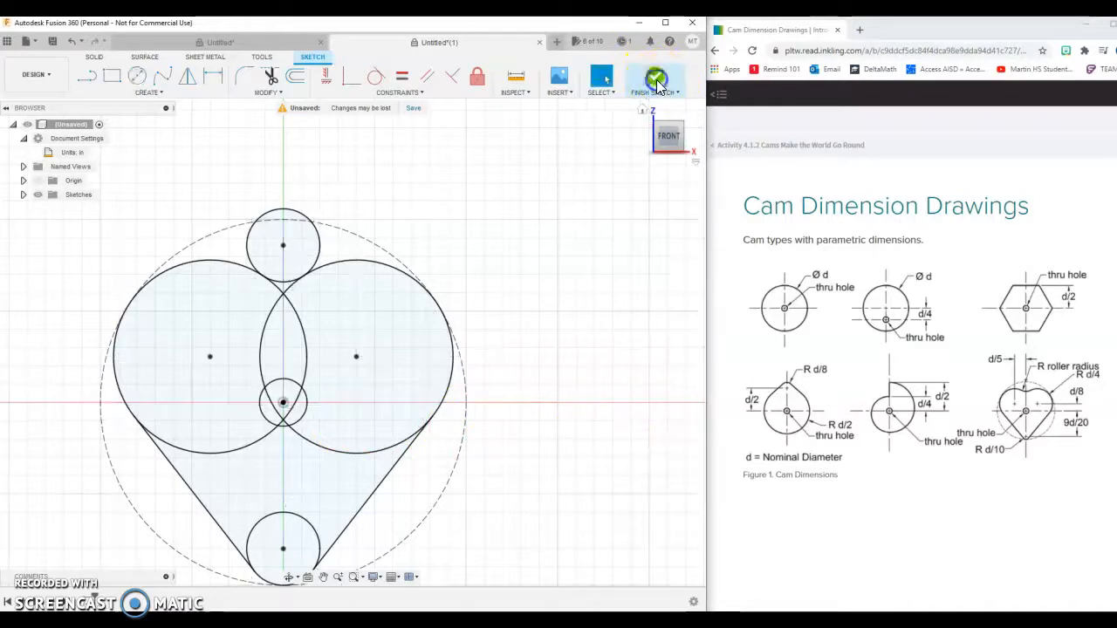
- Extrude the heart-shaped profiles, including the area below the top circle but not the through hole, by parameter t as a new body
left_click(643, 111)
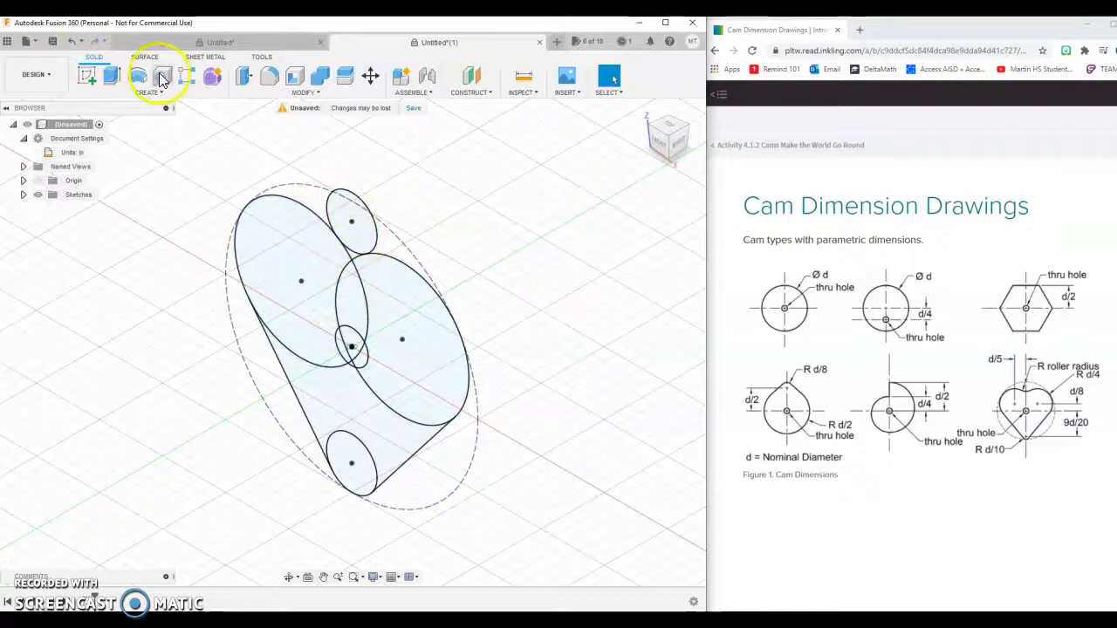
left_click(112, 76)
left_click(281, 243)
left_click(409, 313)
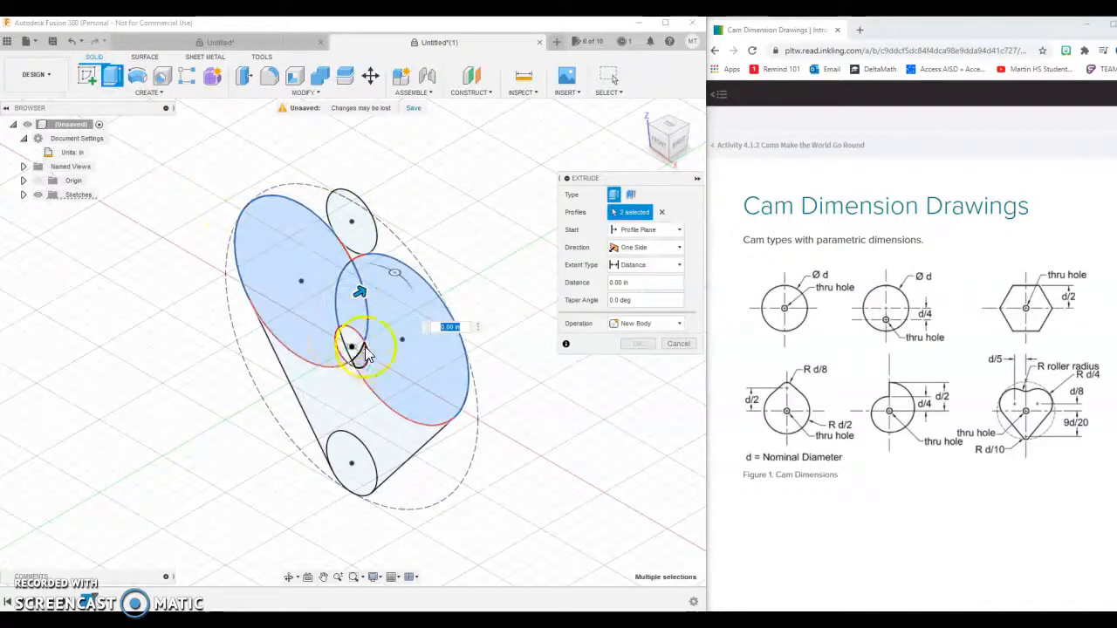
left_click(354, 409)
left_click(358, 455)
scroll(342, 338, "up", 5)
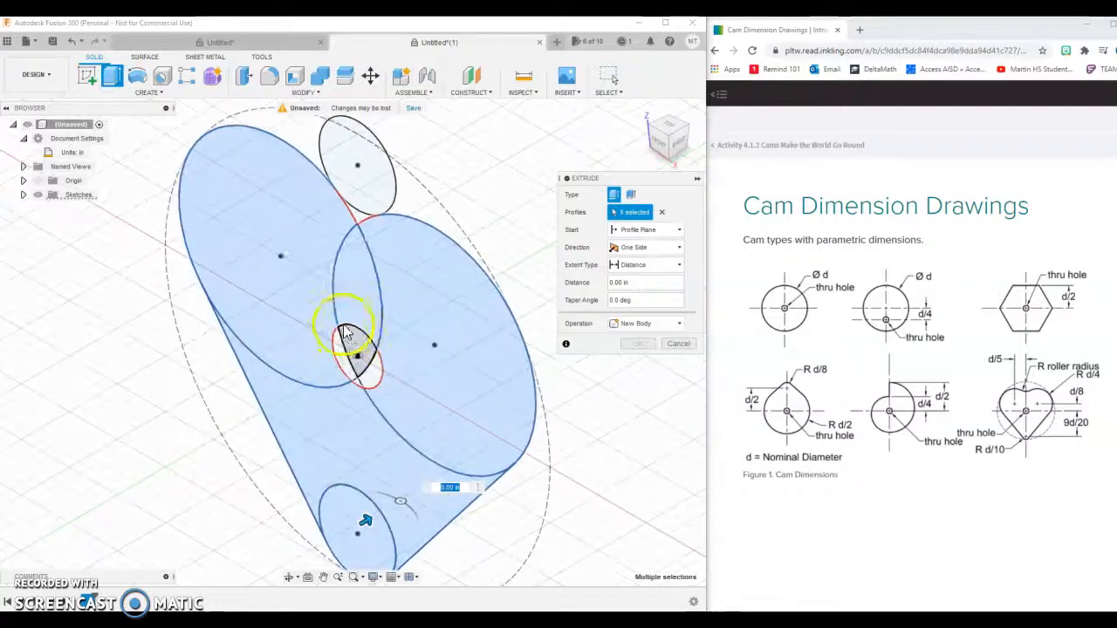
left_click(627, 342)
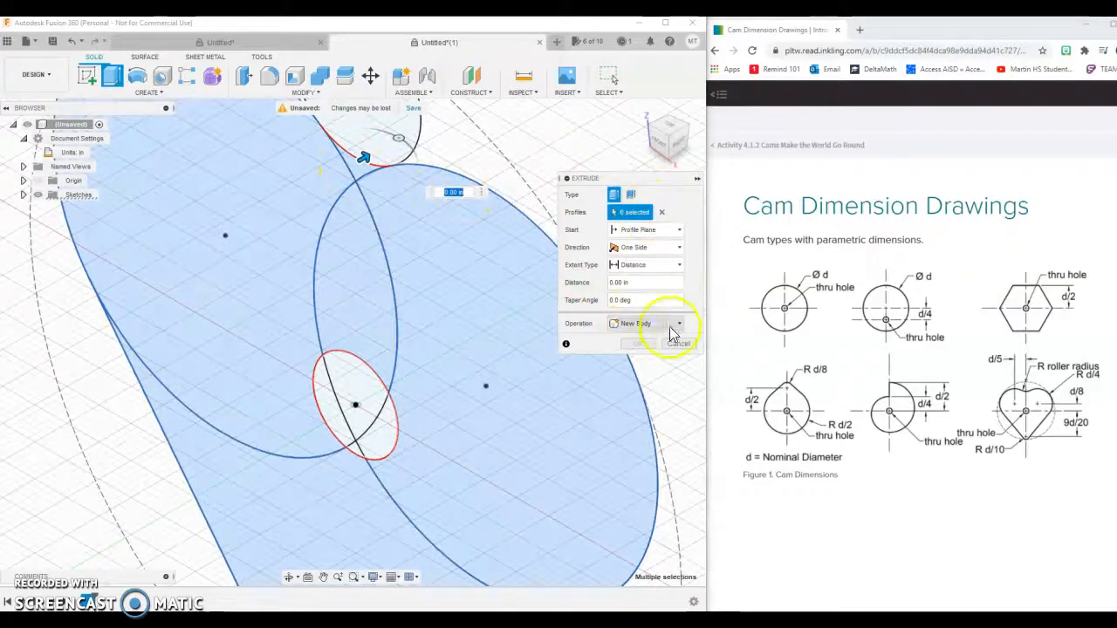
scroll(411, 270, "down", 4)
type("t")
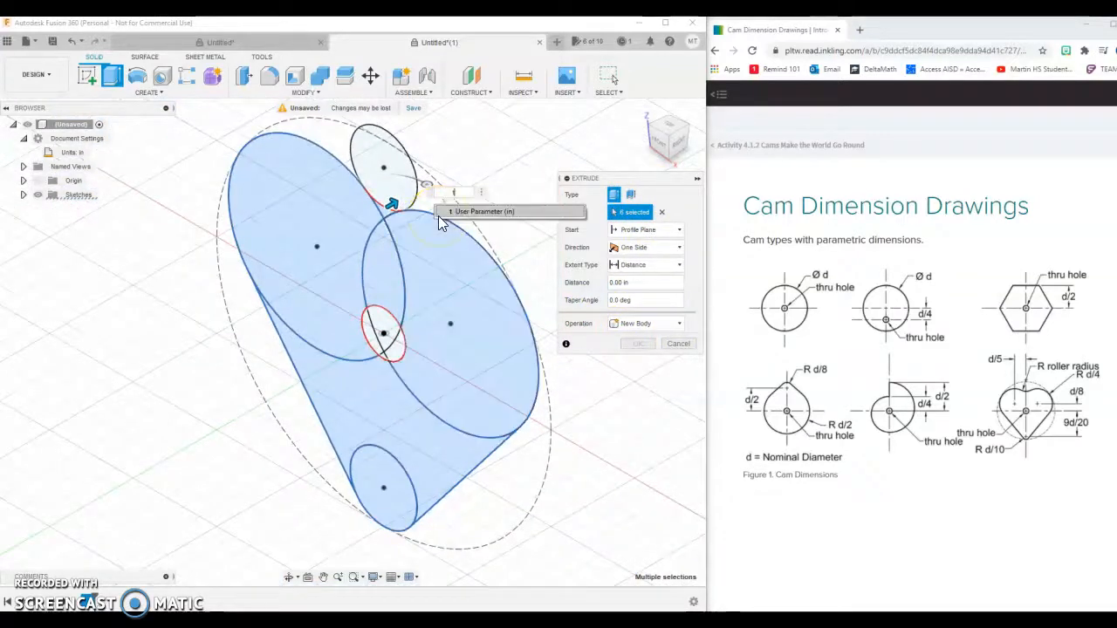
left_click(660, 297)
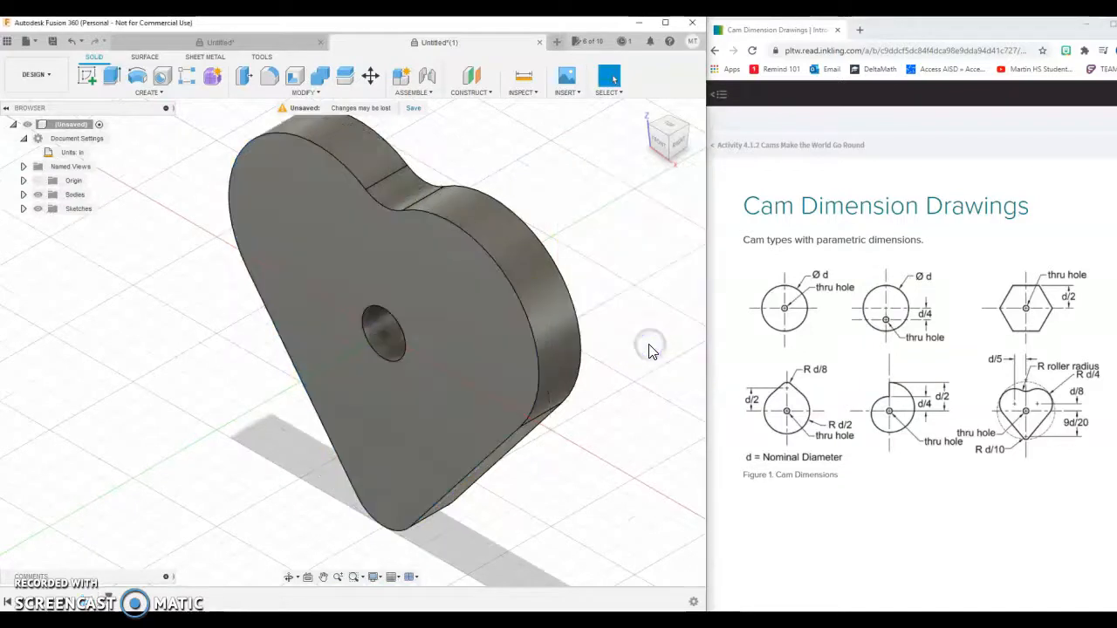
- Set the heart-shaped cam's user parameter dia to 5 in to test how the model scales
left_click(643, 117)
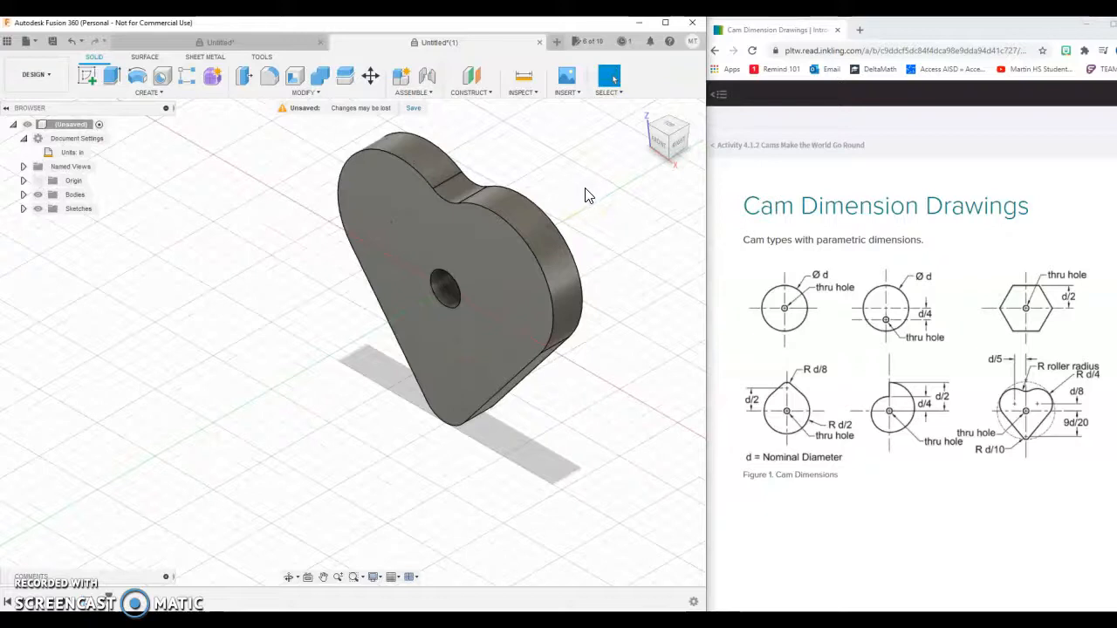
left_click(668, 165)
left_click(644, 116)
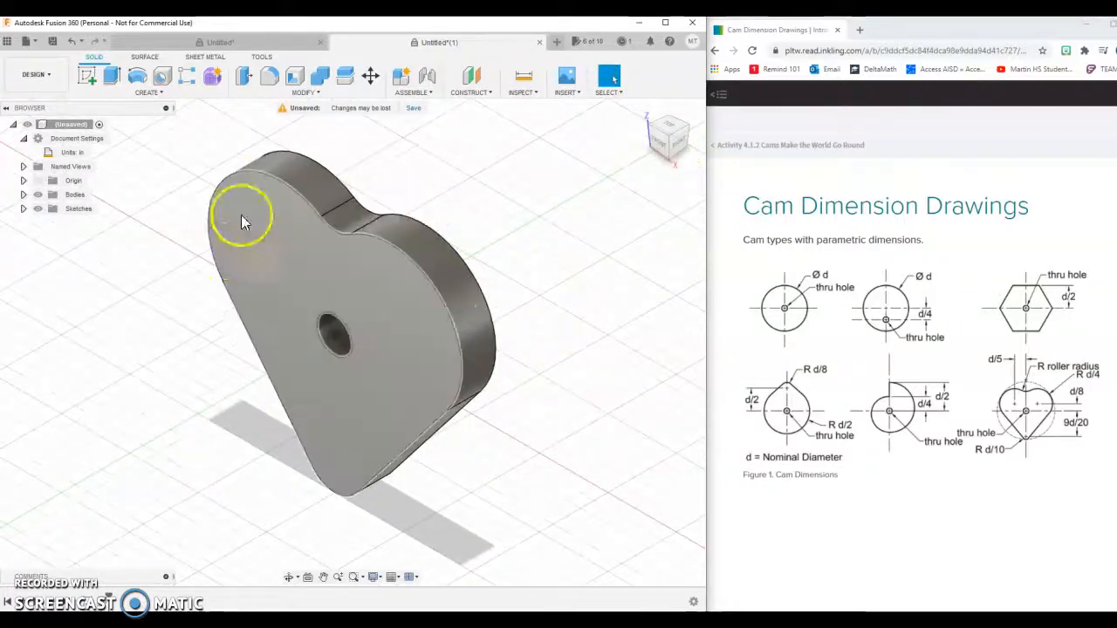
left_click(307, 93)
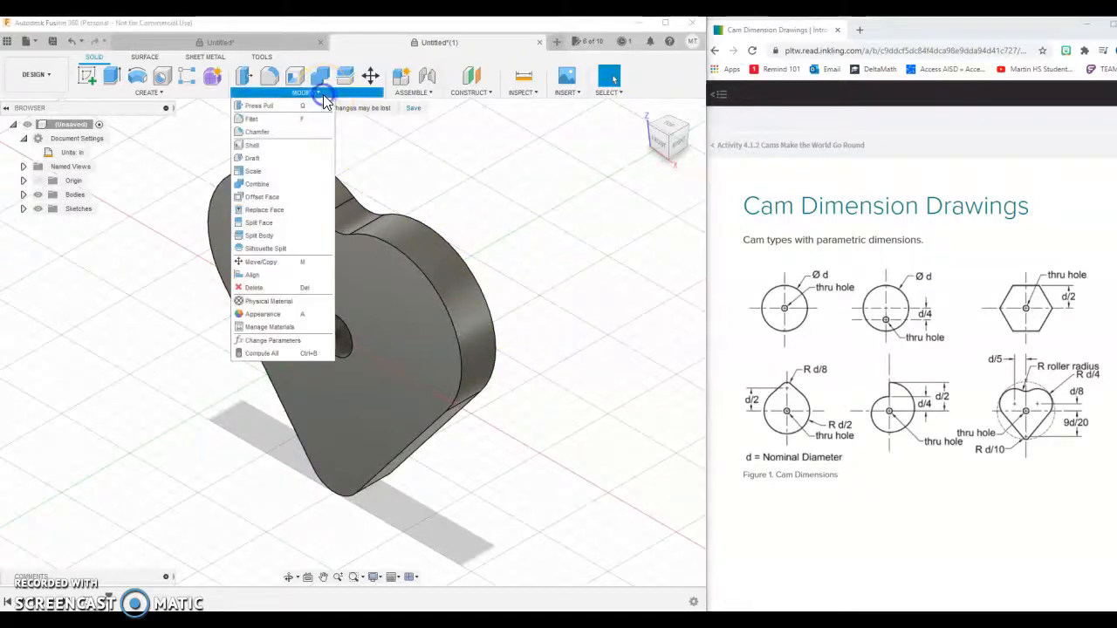
left_click(319, 342)
left_click(344, 176)
left_click(340, 176)
left_click(329, 173)
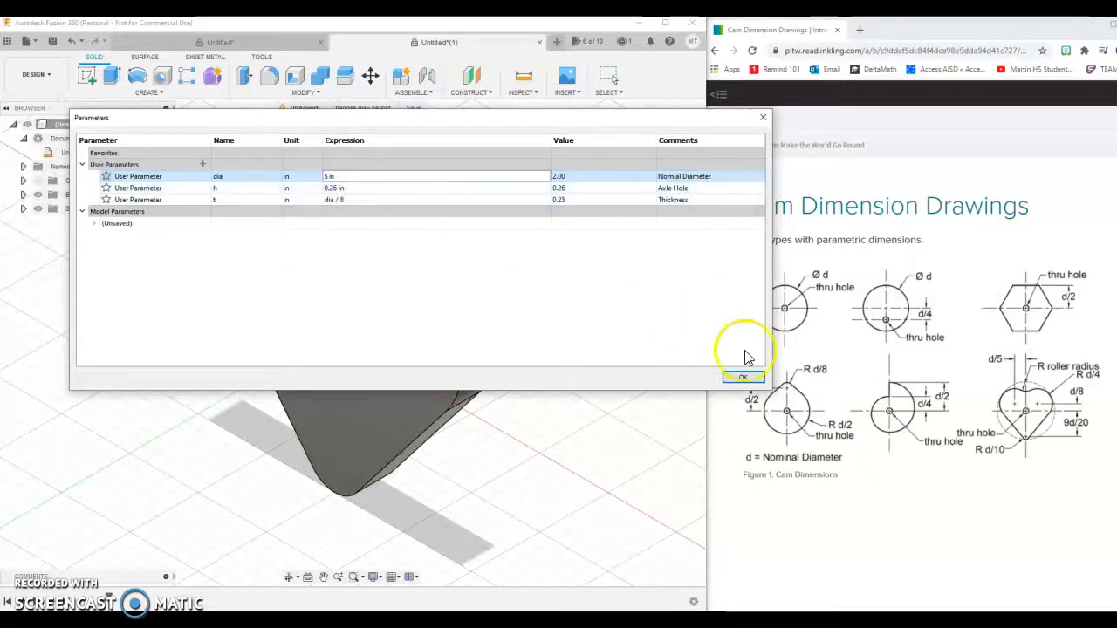
left_click(741, 379)
scroll(463, 332, "down", 10)
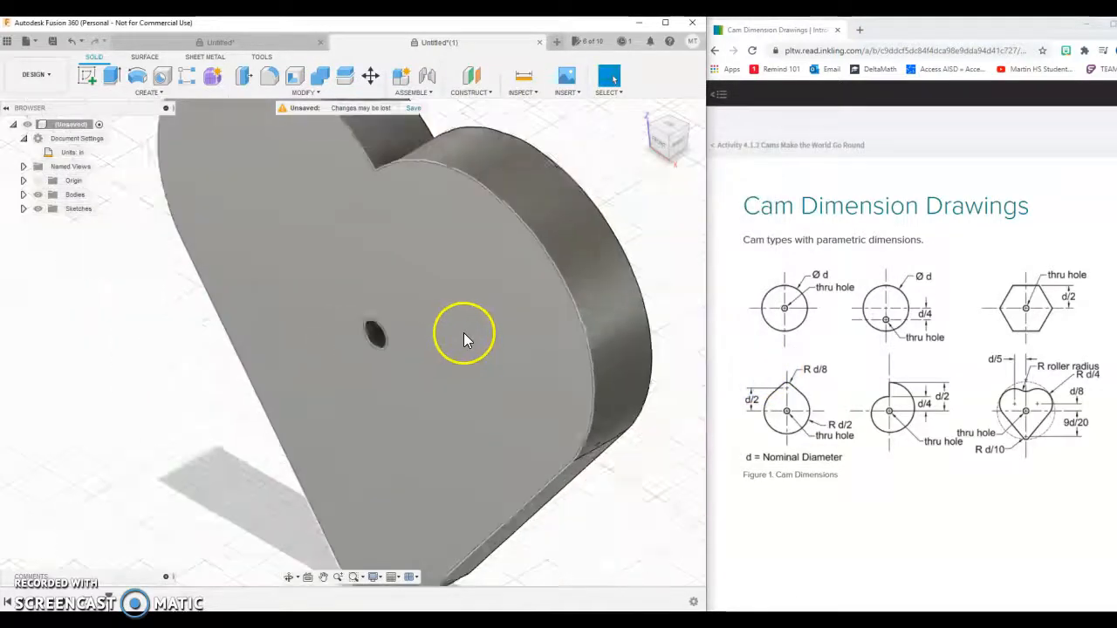
mouse_move(657, 145)
left_mouse_down()
mouse_move(711, 128)
mouse_move(721, 112)
mouse_move(583, 130)
mouse_move(479, 122)
mouse_move(695, 122)
left_mouse_up()
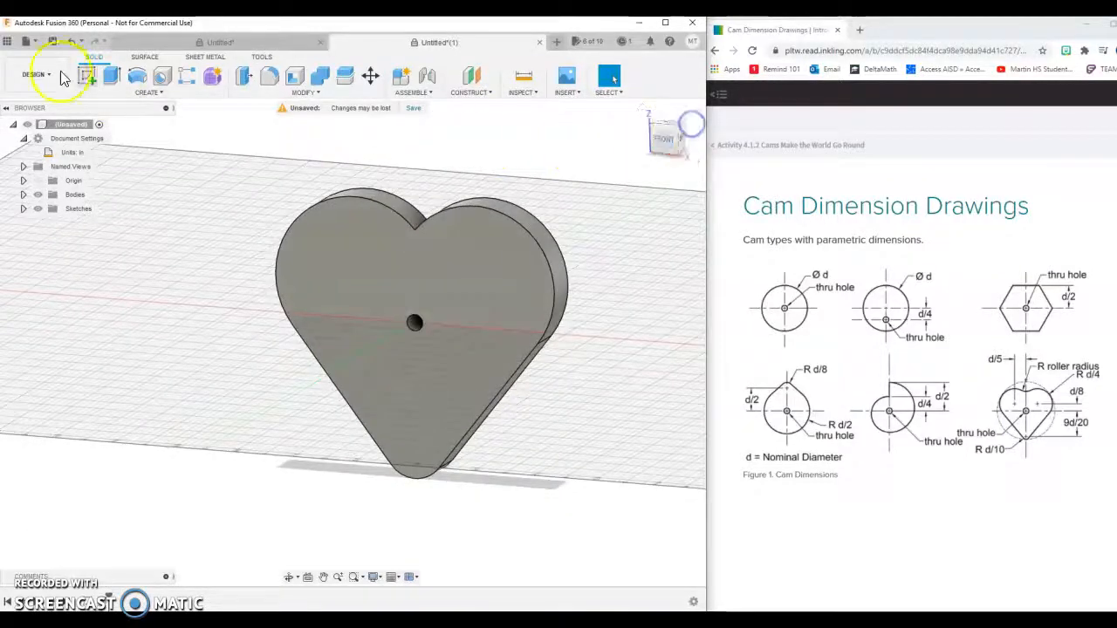
- Undo the nominal diameter change on the heart-shaped cam
left_click(70, 45)
scroll(530, 327, "up", 5)
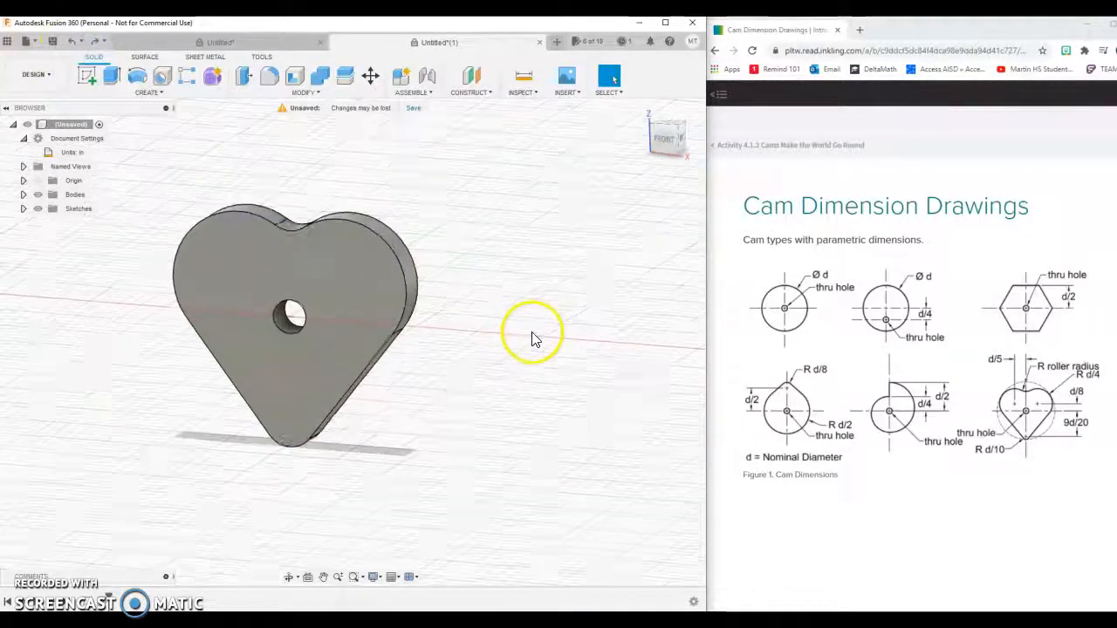
mouse_move(658, 141)
left_mouse_down()
mouse_move(695, 135)
mouse_move(581, 150)
mouse_move(644, 145)
left_mouse_up()
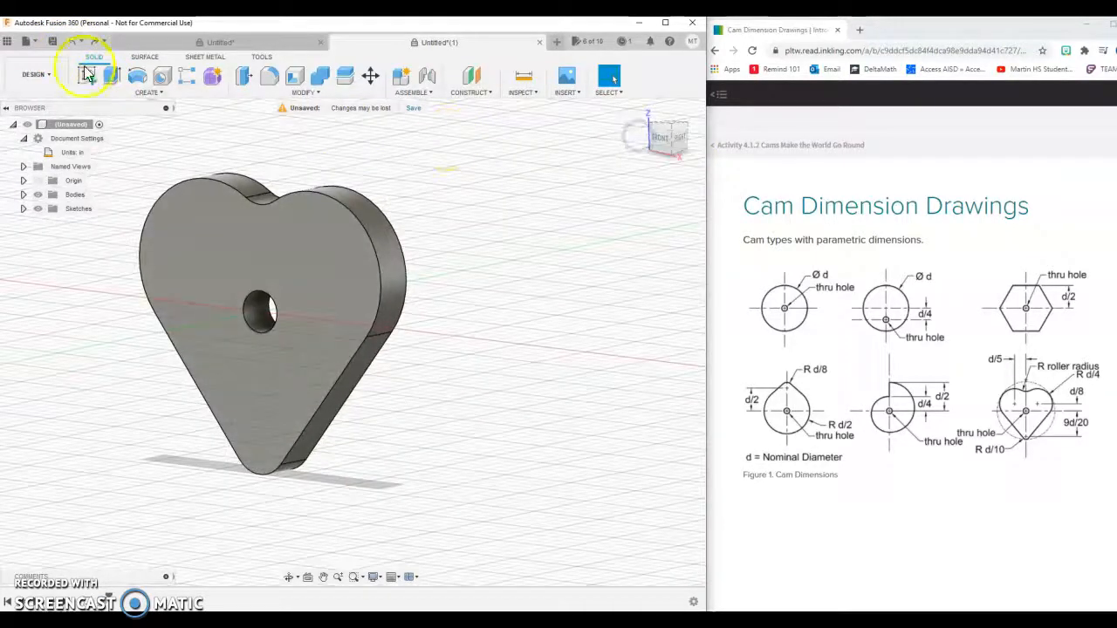
- In the snail cam design, set the user parameter dia to 1 in, and return to the heart-shaped cam design
left_click(228, 42)
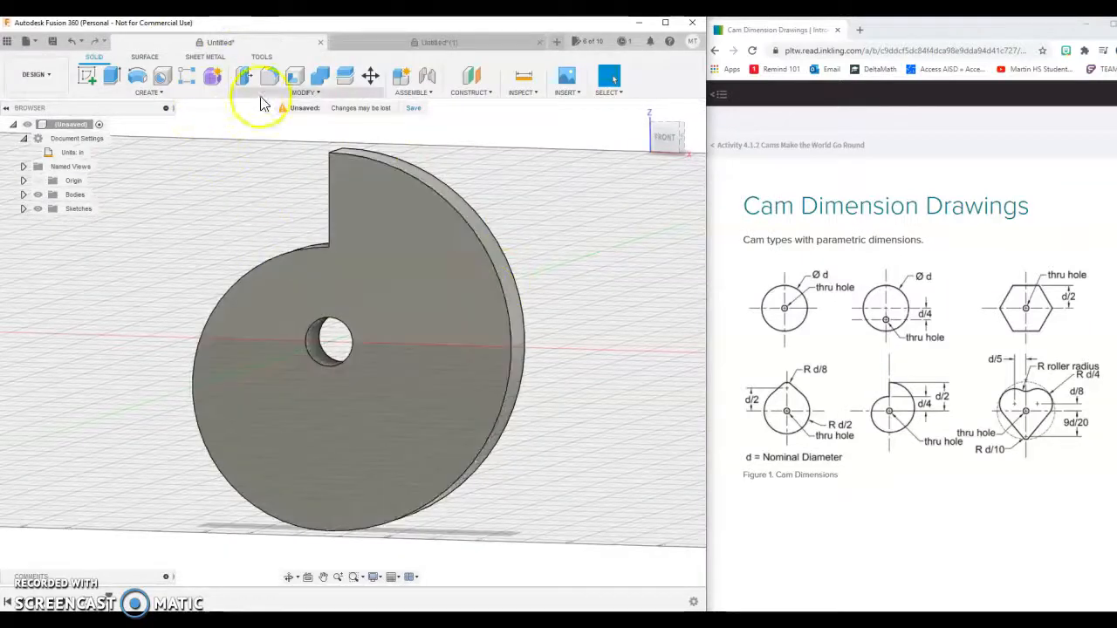
left_click(301, 90)
left_click(279, 340)
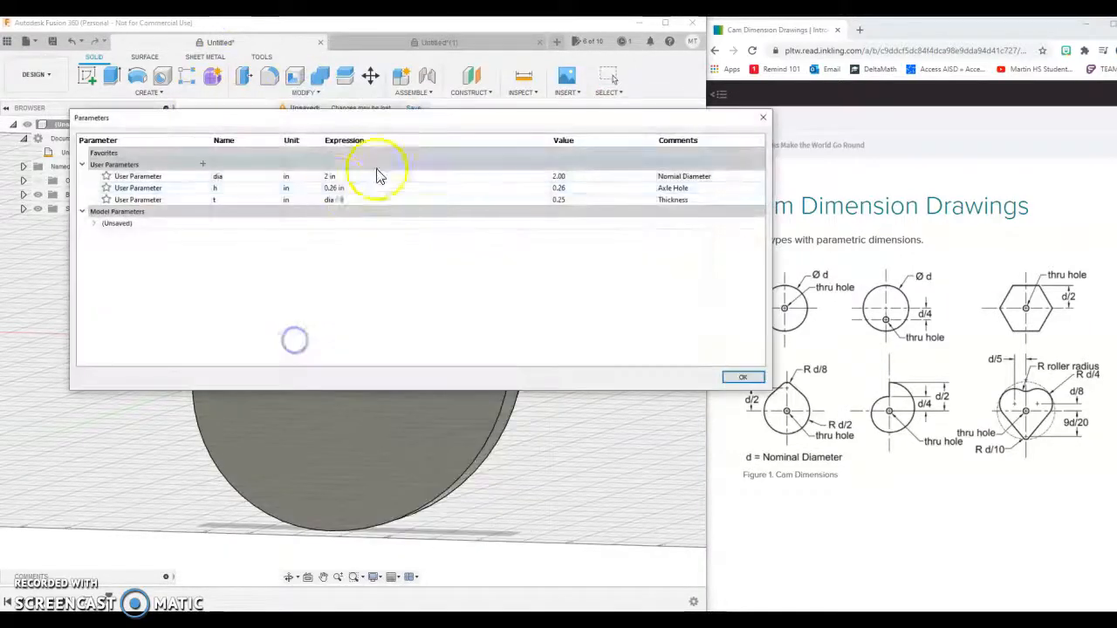
double_click(334, 176)
left_click(331, 176)
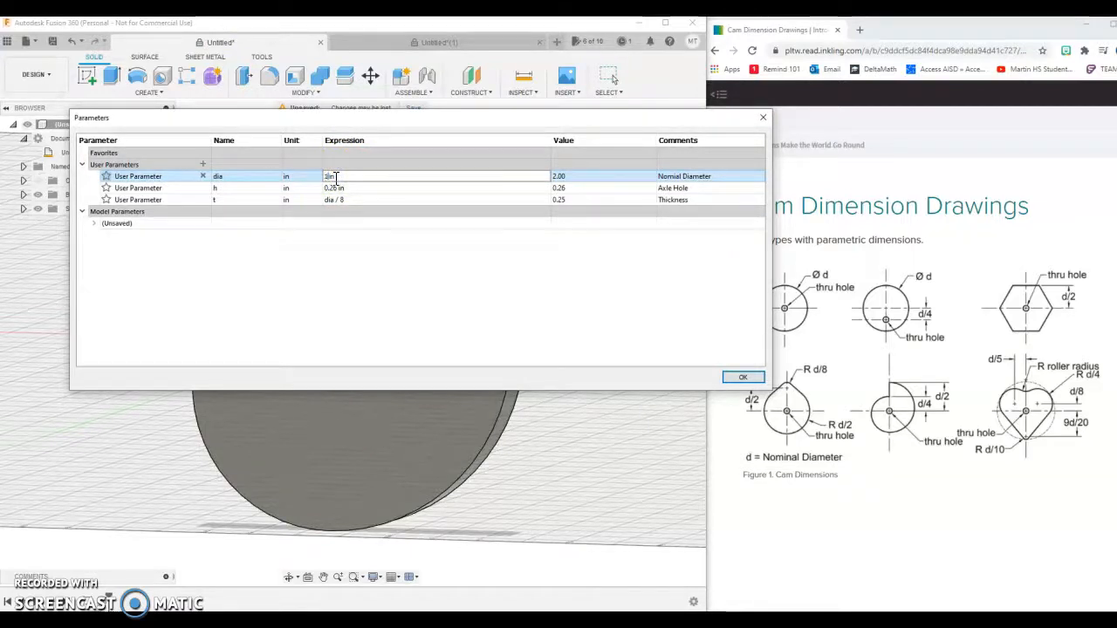
key("Return")
left_click(743, 377)
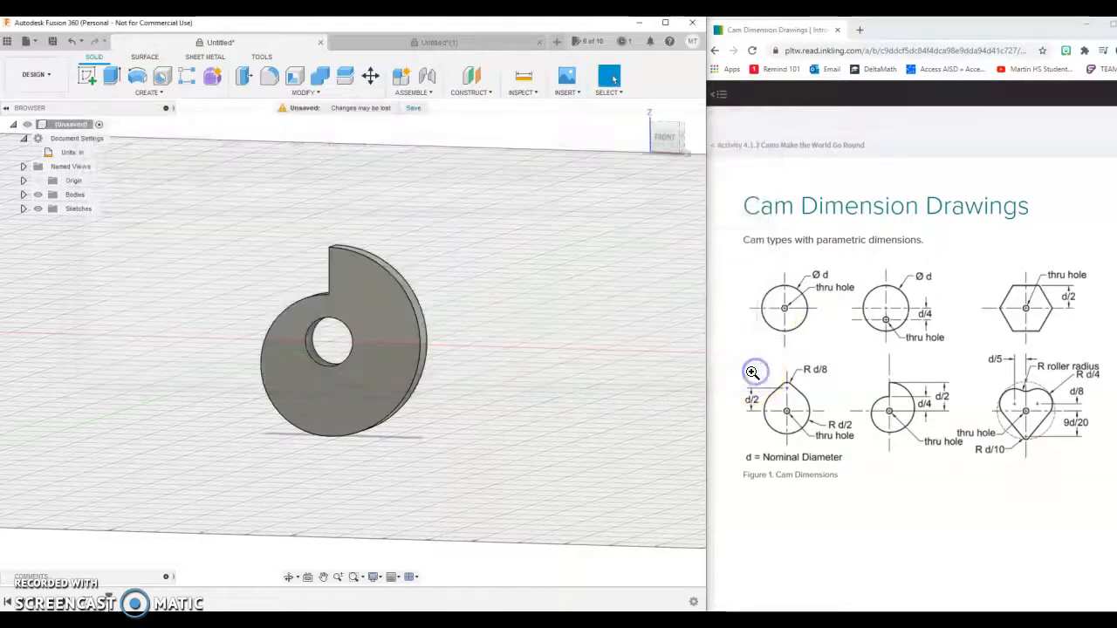
scroll(401, 349, "up", 3)
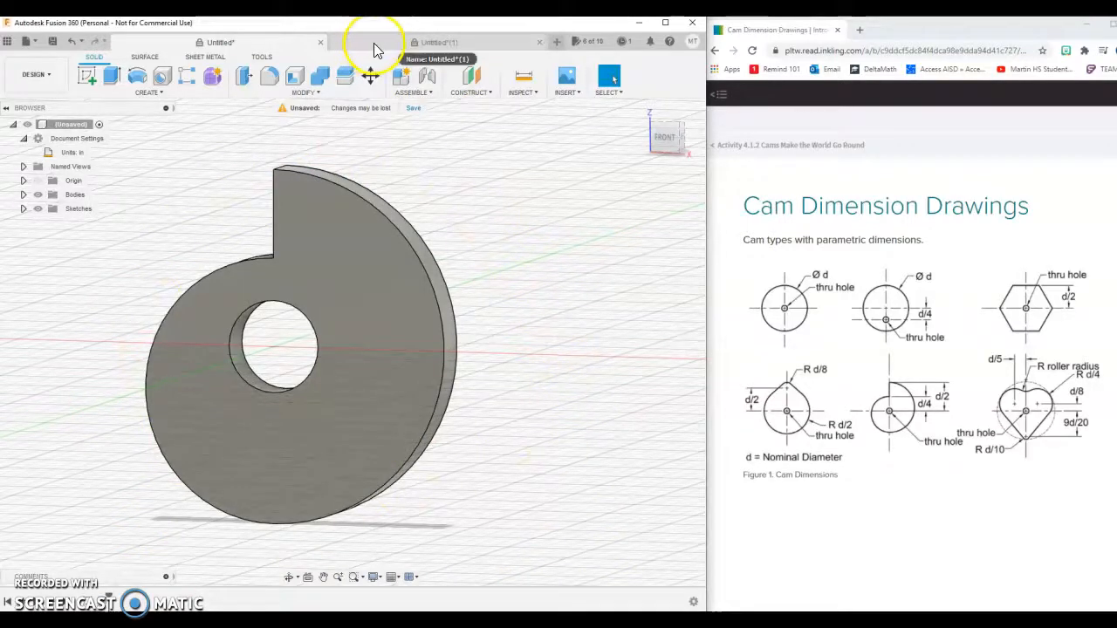
left_click(373, 43)
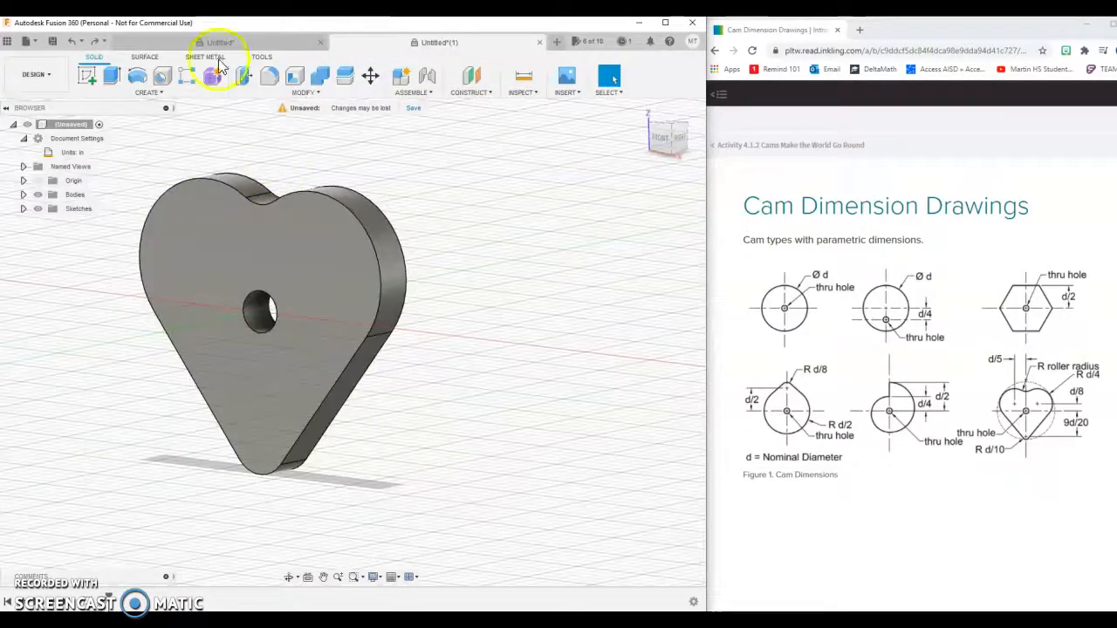